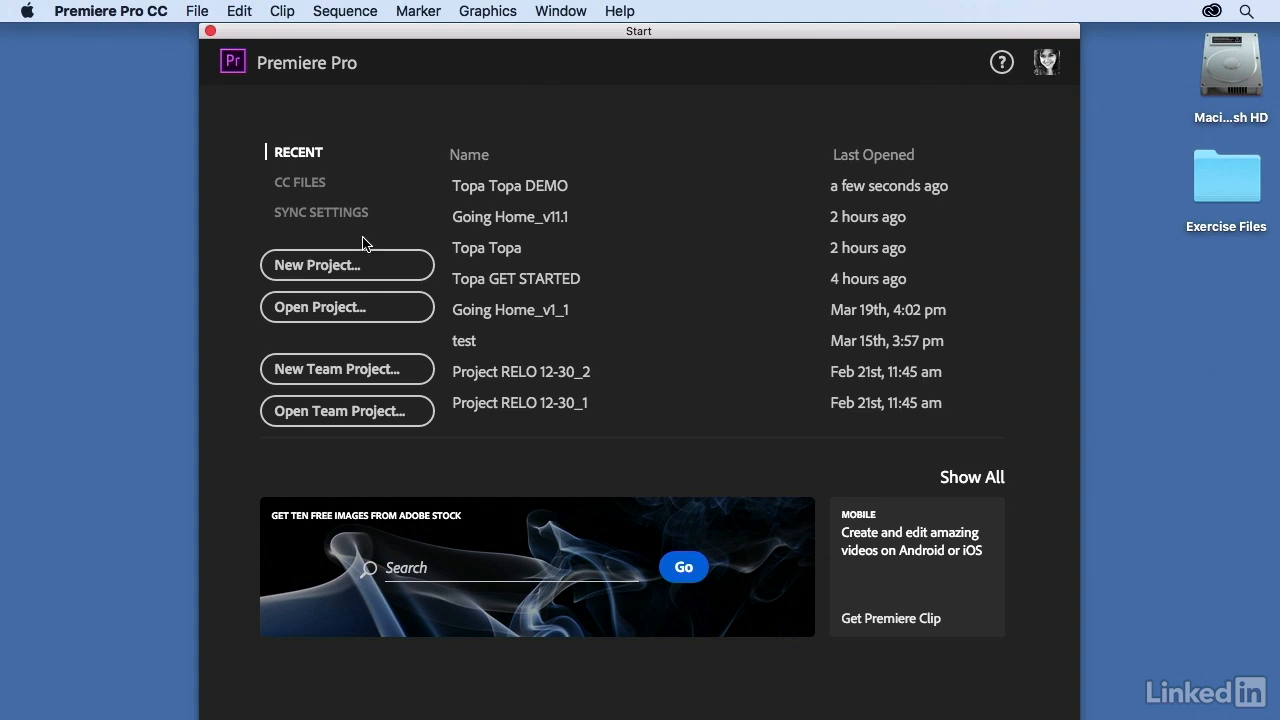
Create a new project named Topa Topa DEMO 2 in the Exercise Files/Project folder
left_click(366, 266)
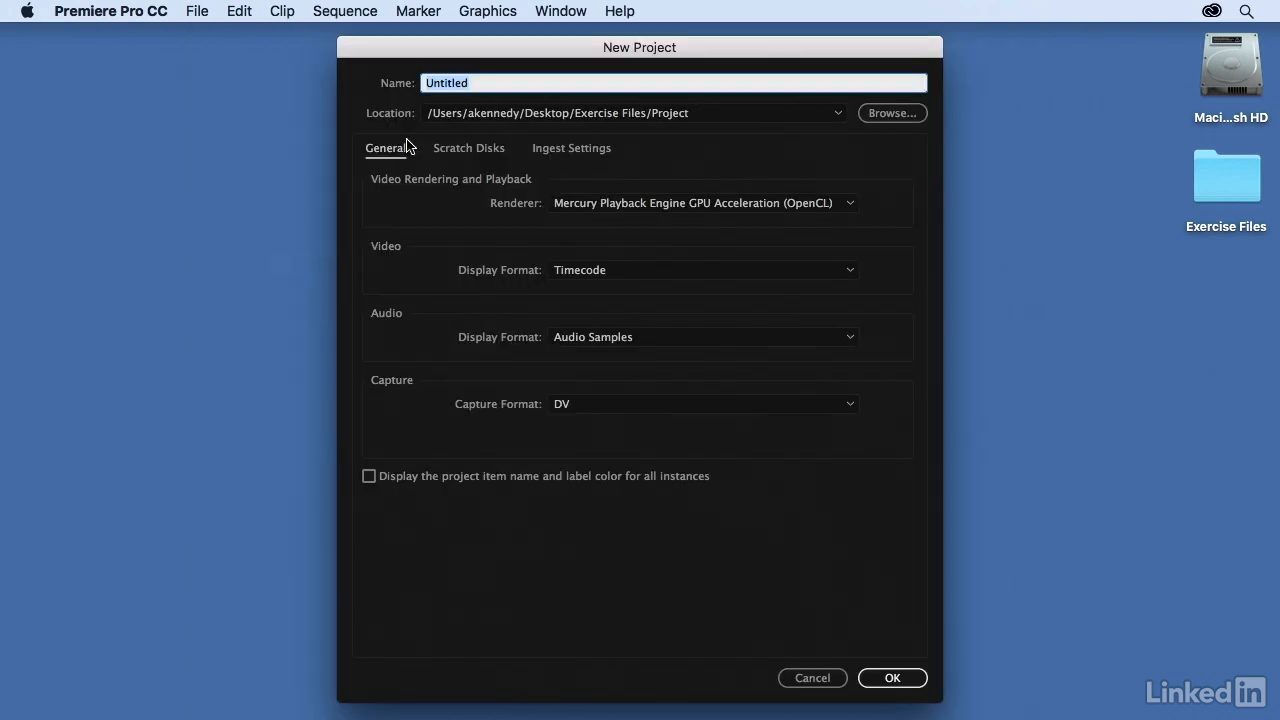
type("Topa Topa DEMO 2")
left_click(908, 680)
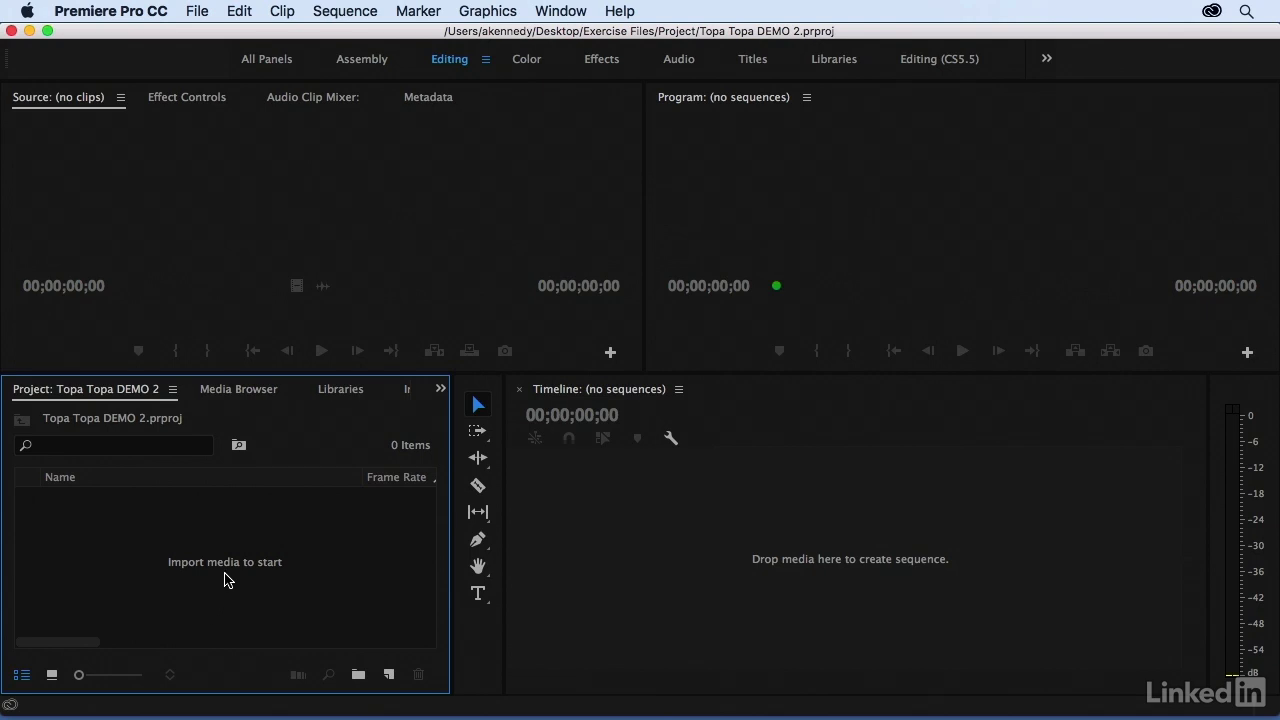
double_click(225, 578)
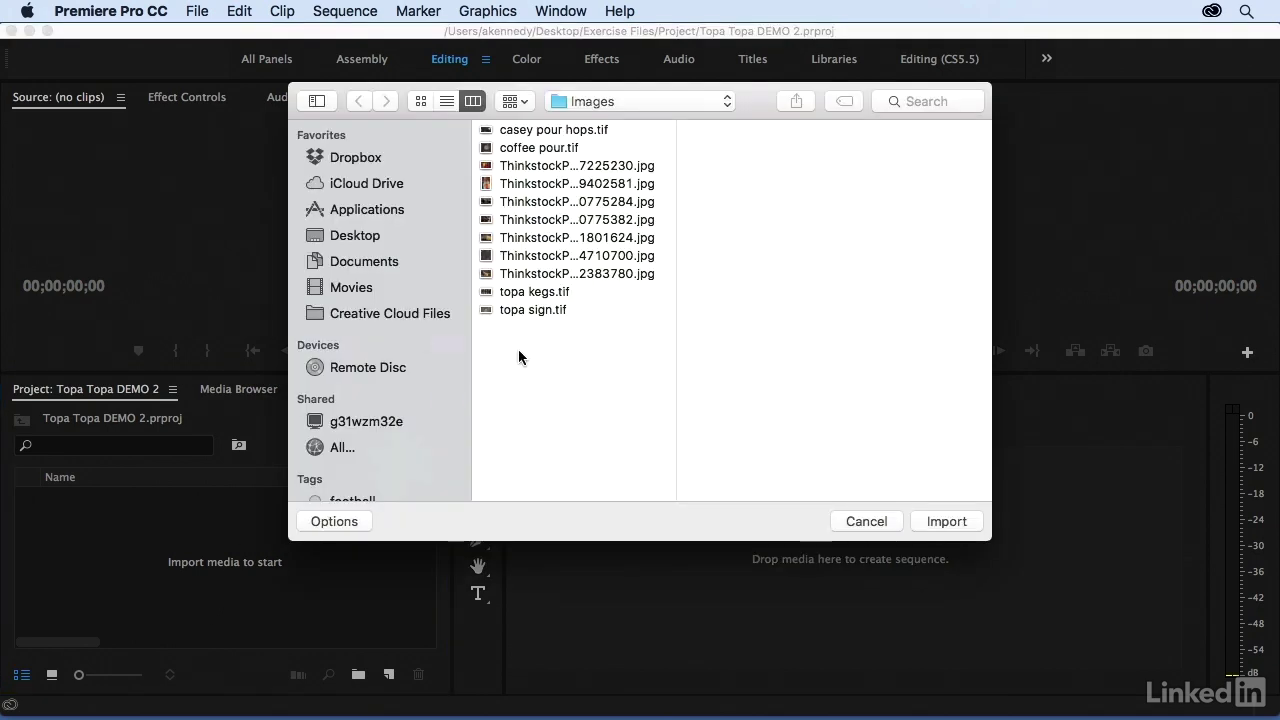
left_click(849, 521)
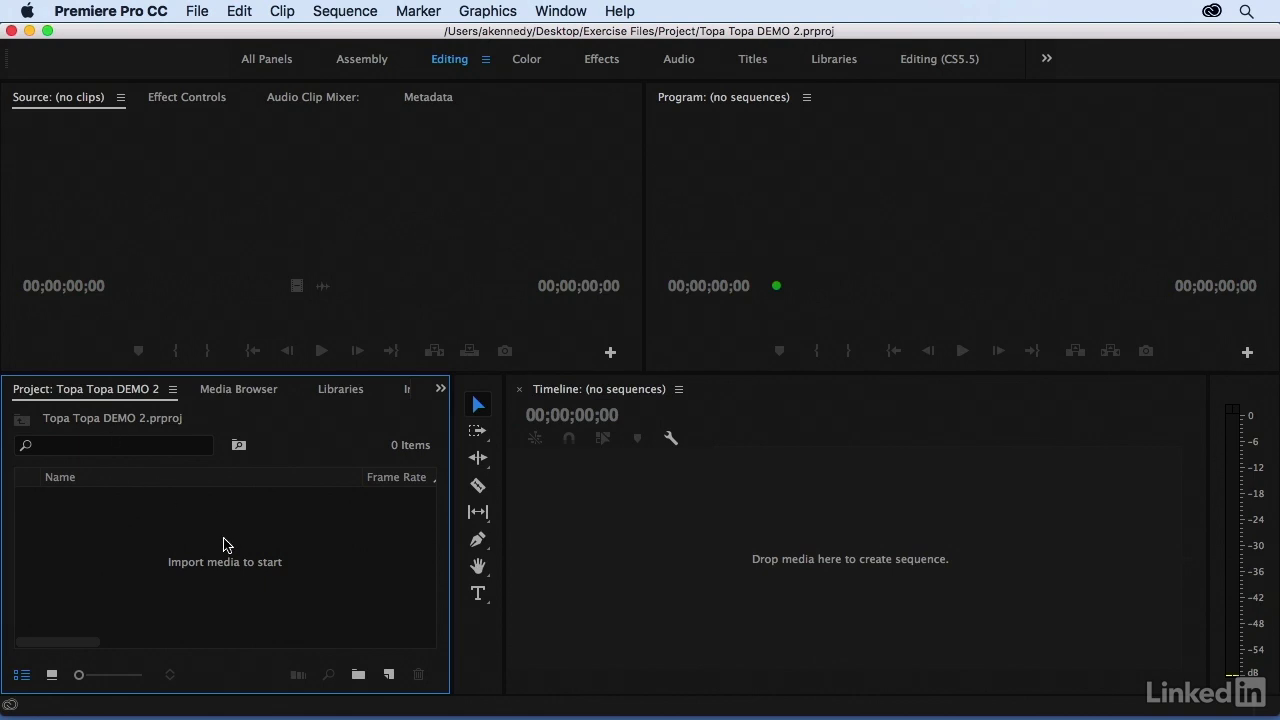
Maximize the project panel group and locate the Exercise Files folder under Desktop in the Media Browser
key("grave")
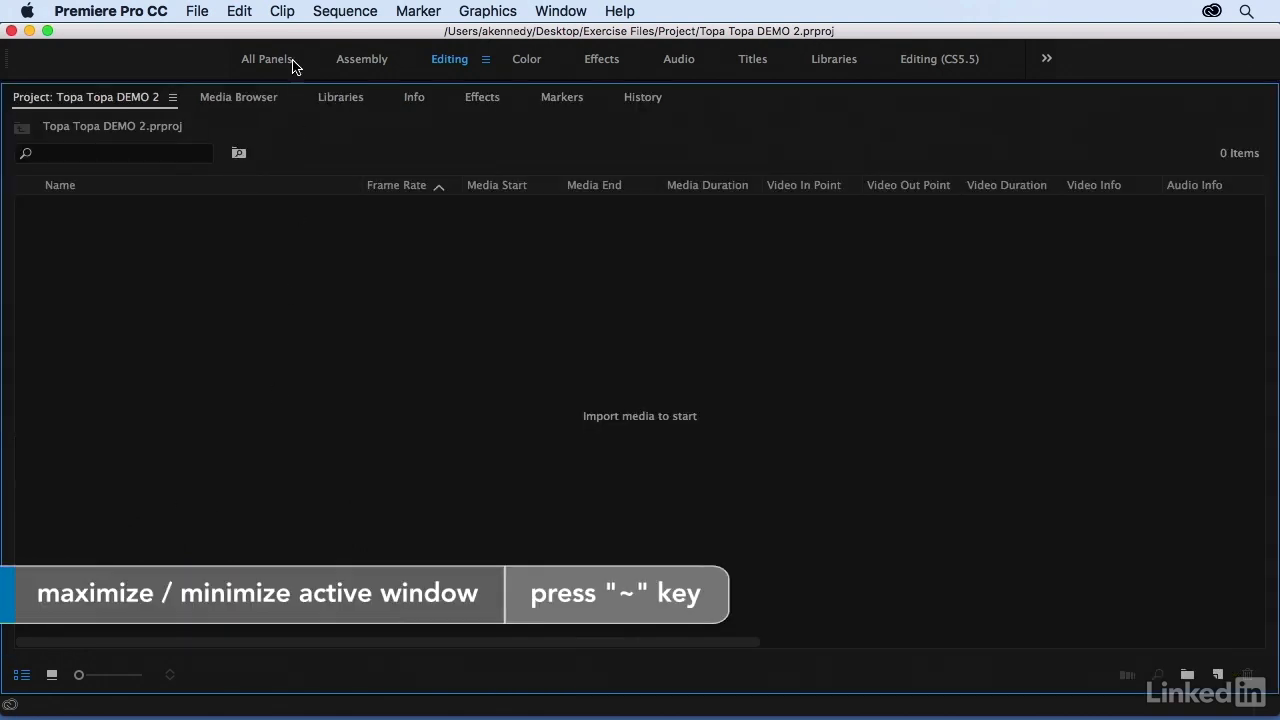
left_click(237, 100)
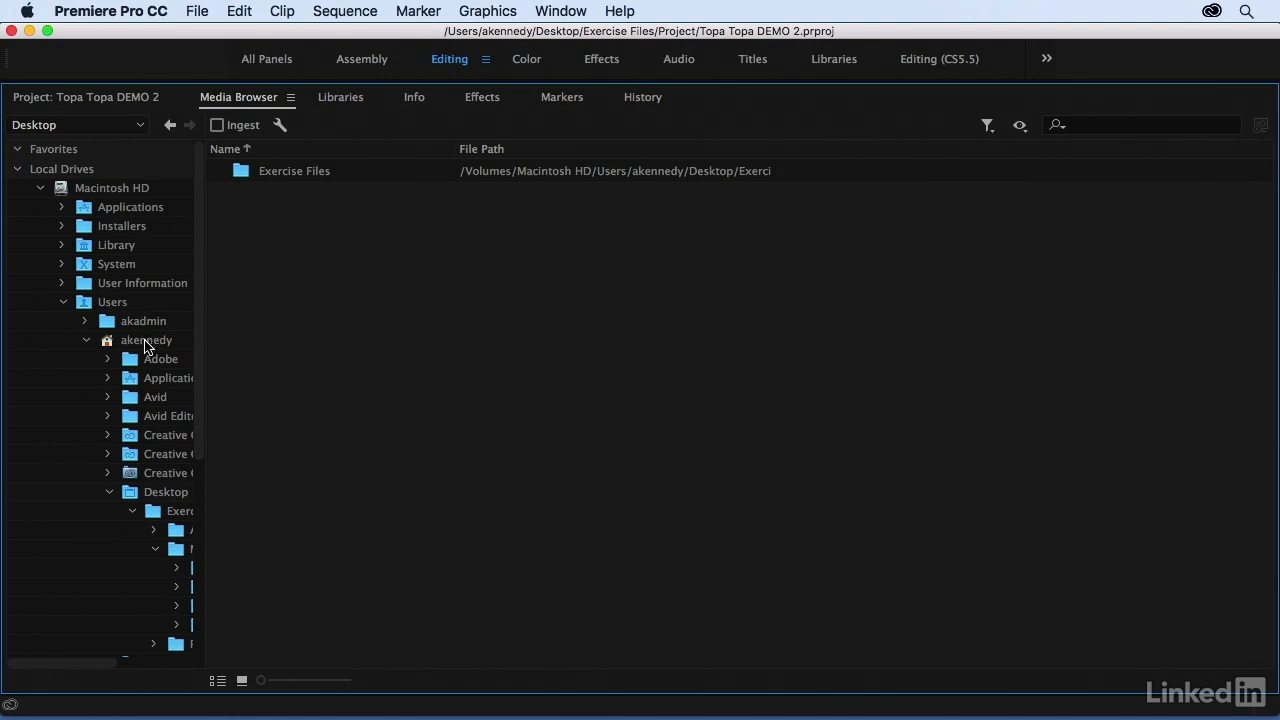
scroll(145, 346, "right", 2)
scroll(140, 380, "right", 2)
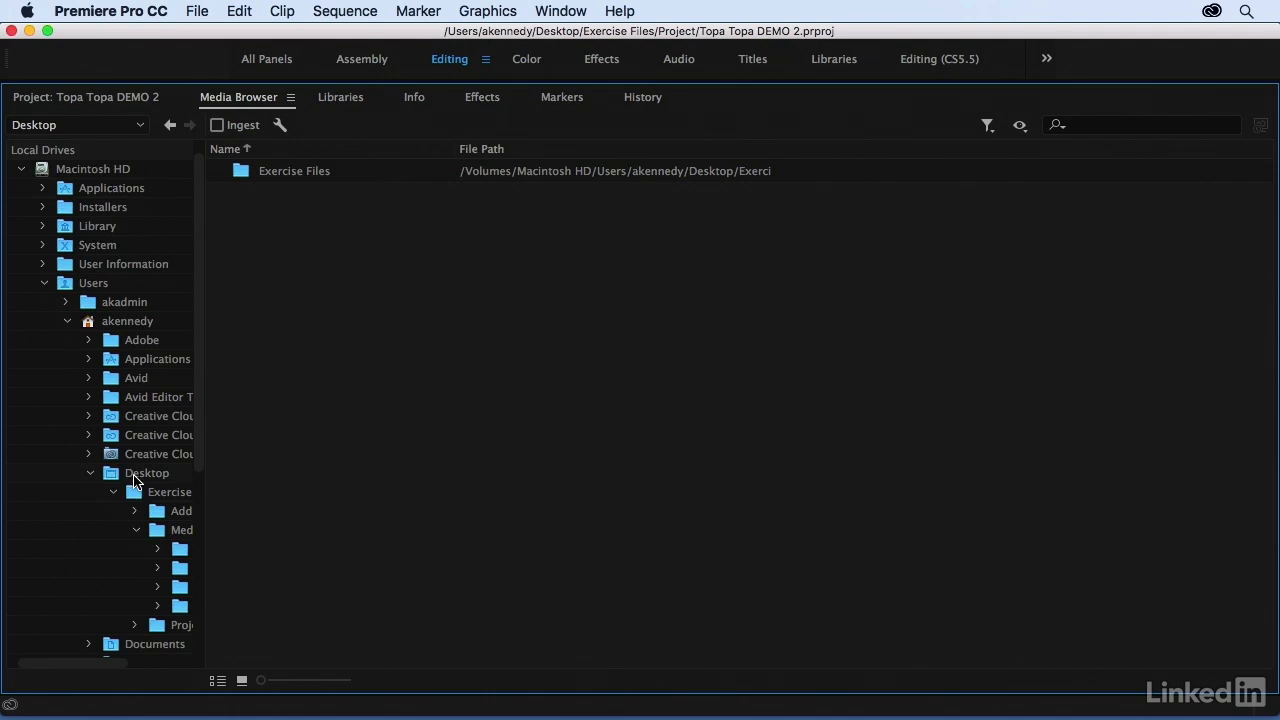
scroll(128, 484, "down", 2)
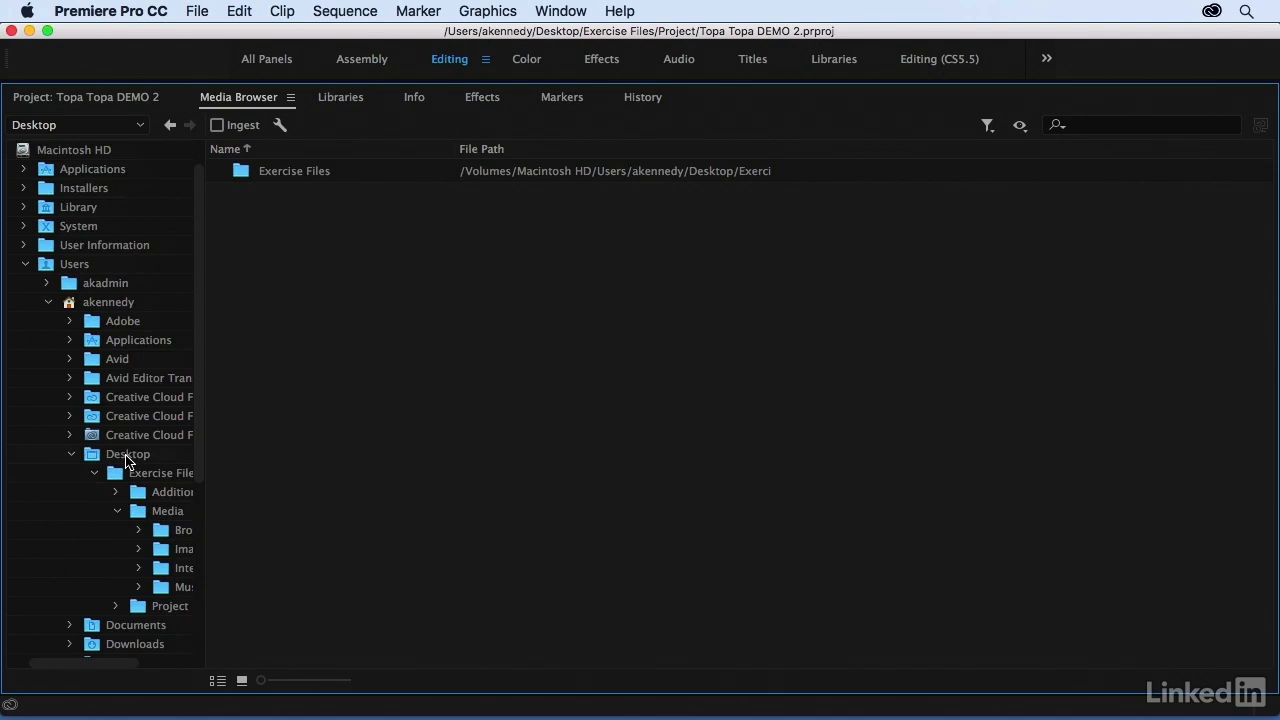
scroll(126, 461, "right", 4)
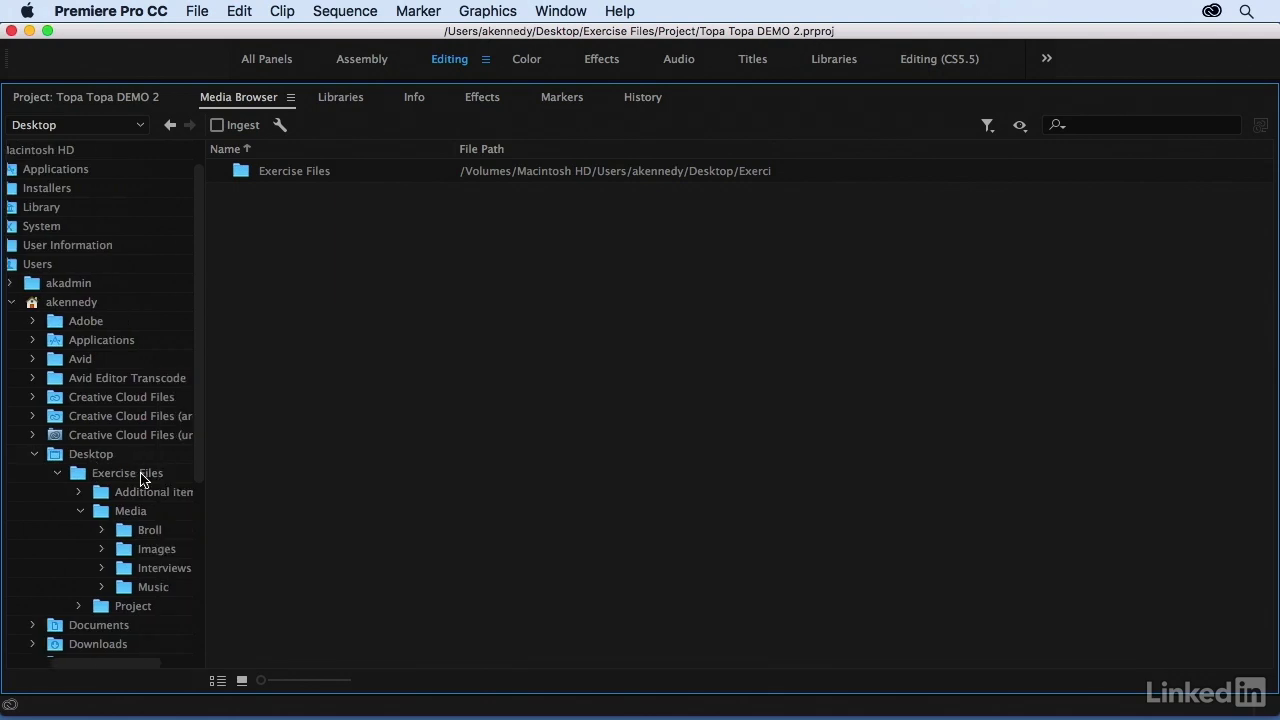
Add the Exercise Files folder to the Media Browser favorites
left_click(130, 474)
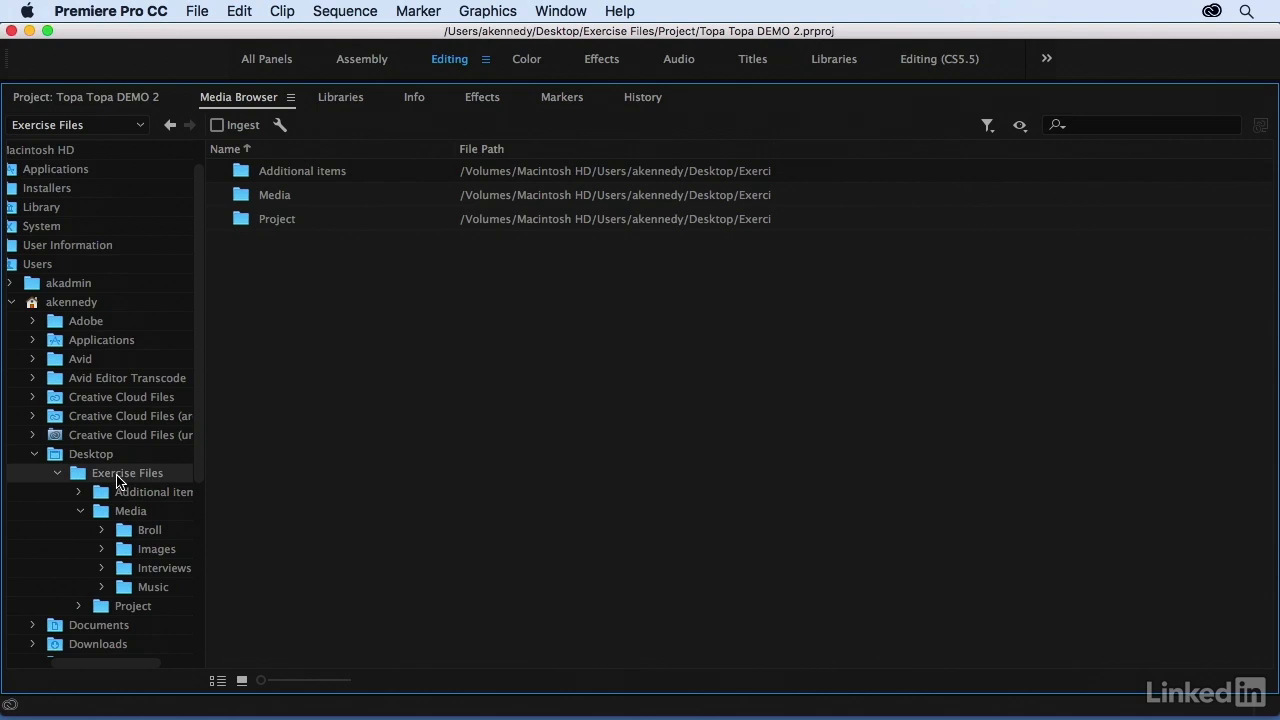
right_click(119, 480)
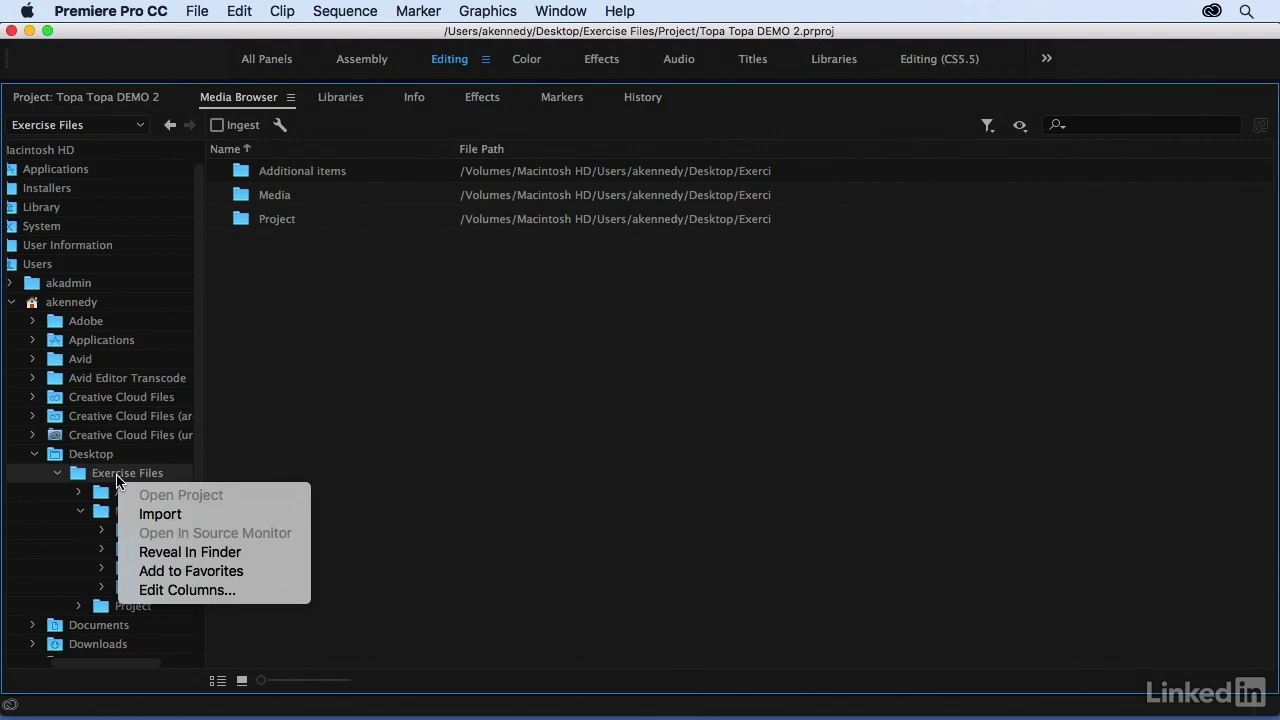
left_click(160, 571)
scroll(98, 478, "left", 3)
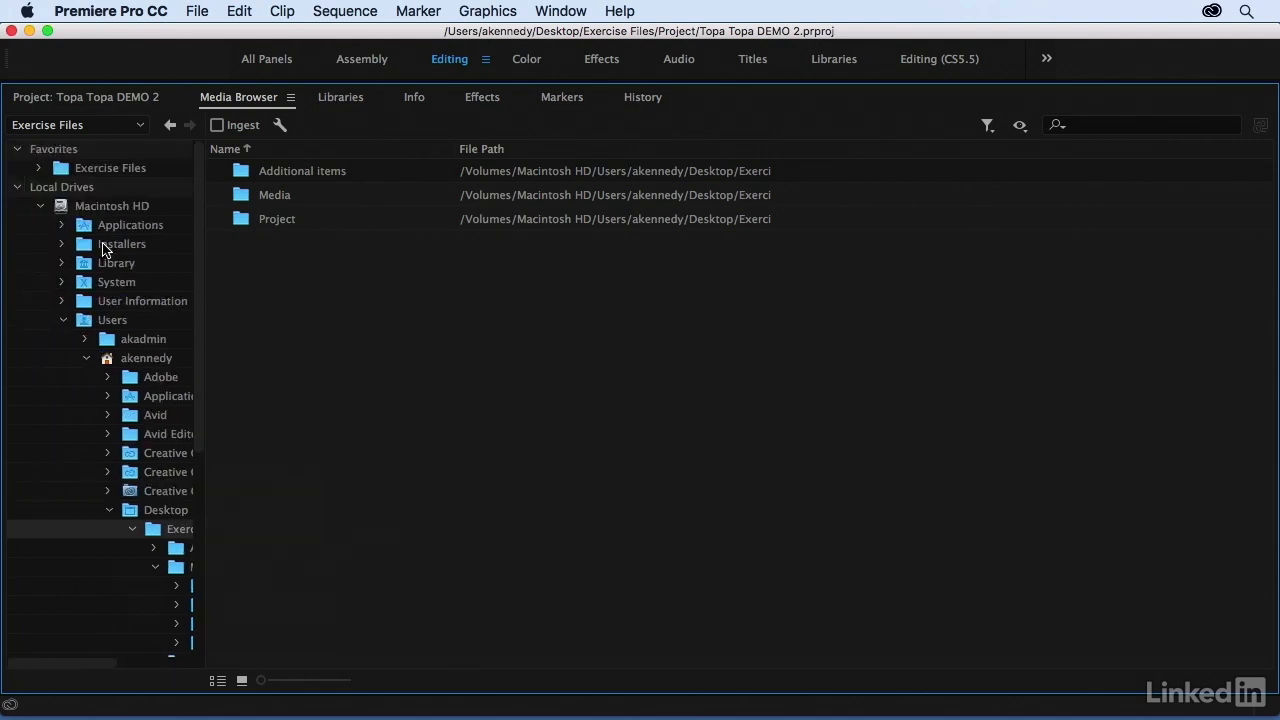
From the favorite Exercise Files folder, open Media, Broll and its Brewery subfolder
left_click(114, 174)
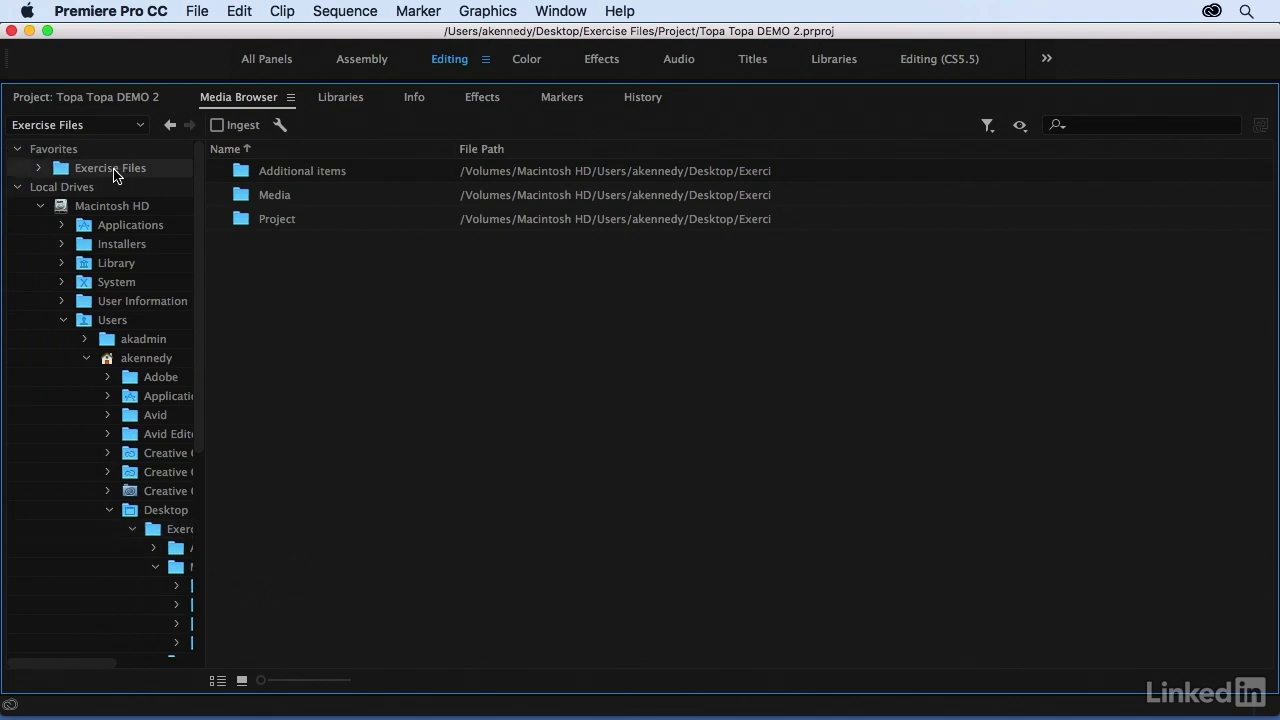
left_click(38, 169)
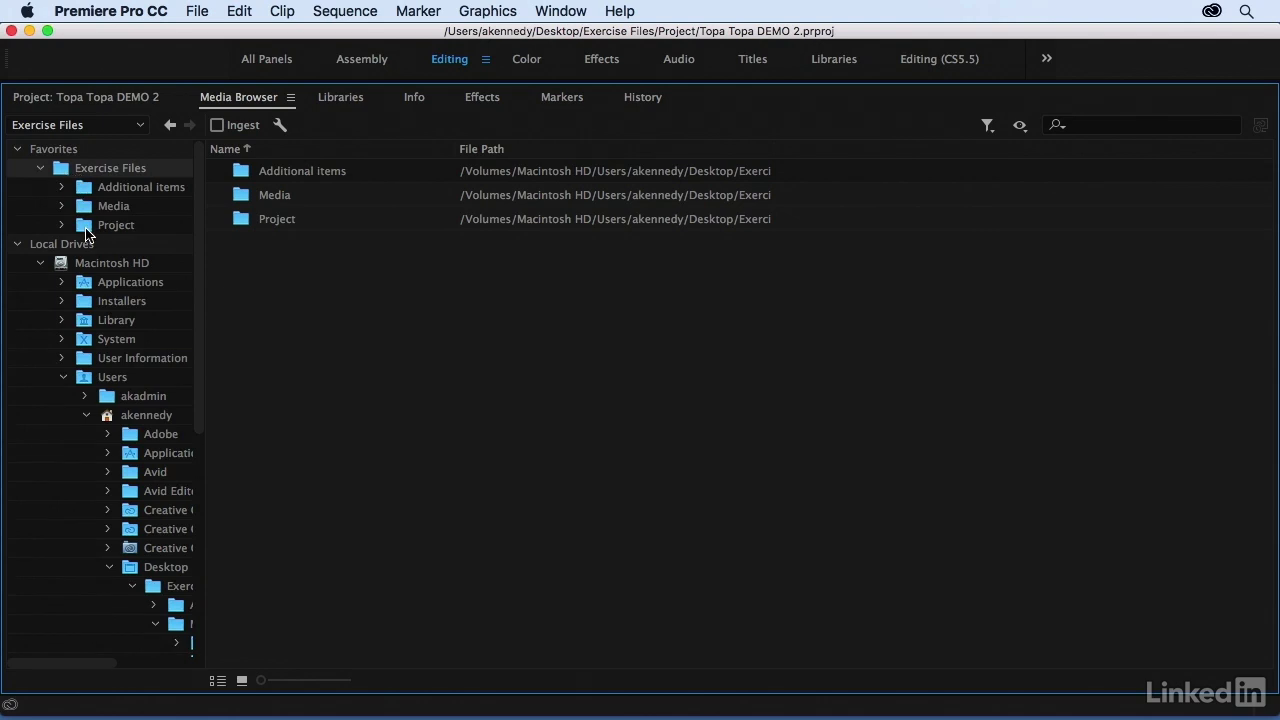
left_click(268, 199)
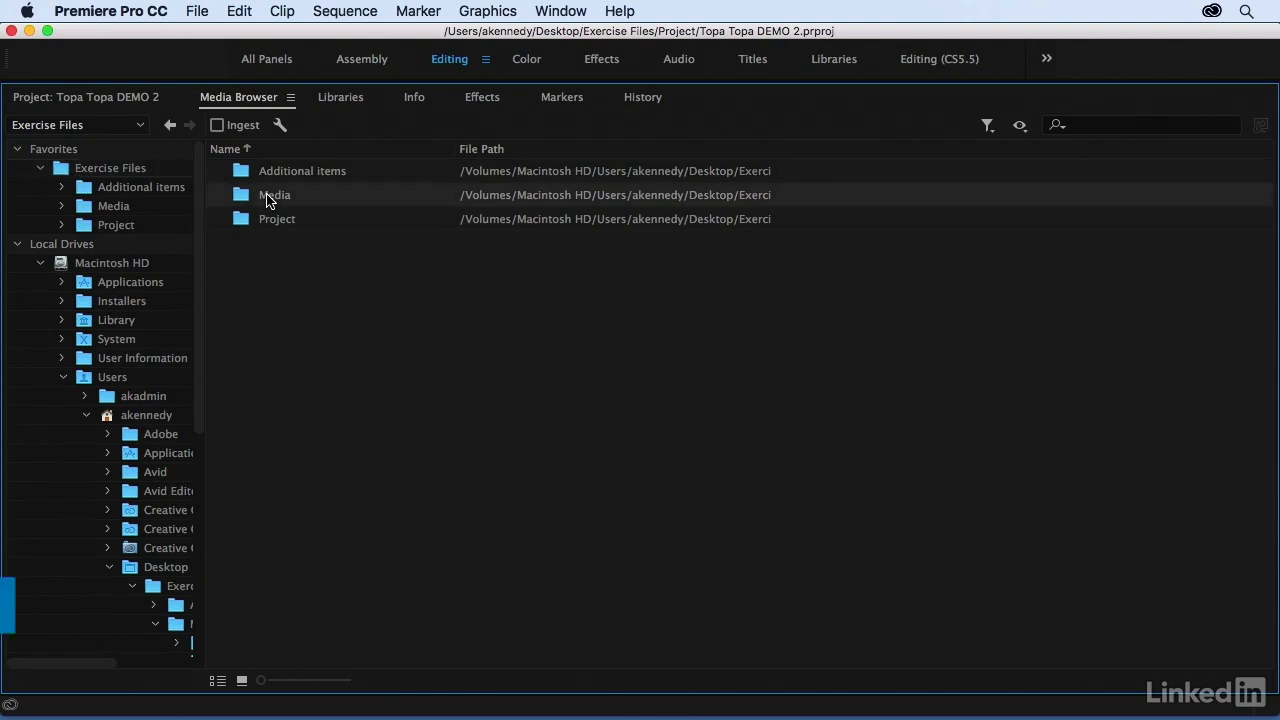
double_click(268, 199)
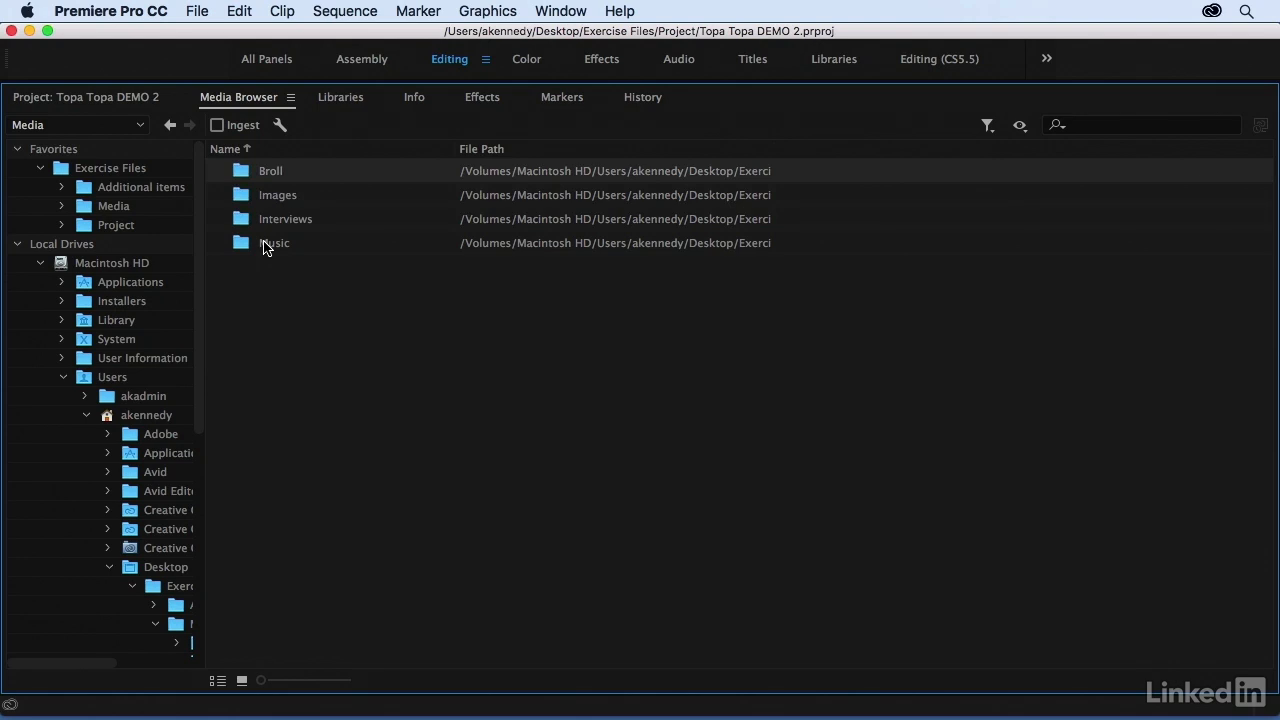
double_click(265, 175)
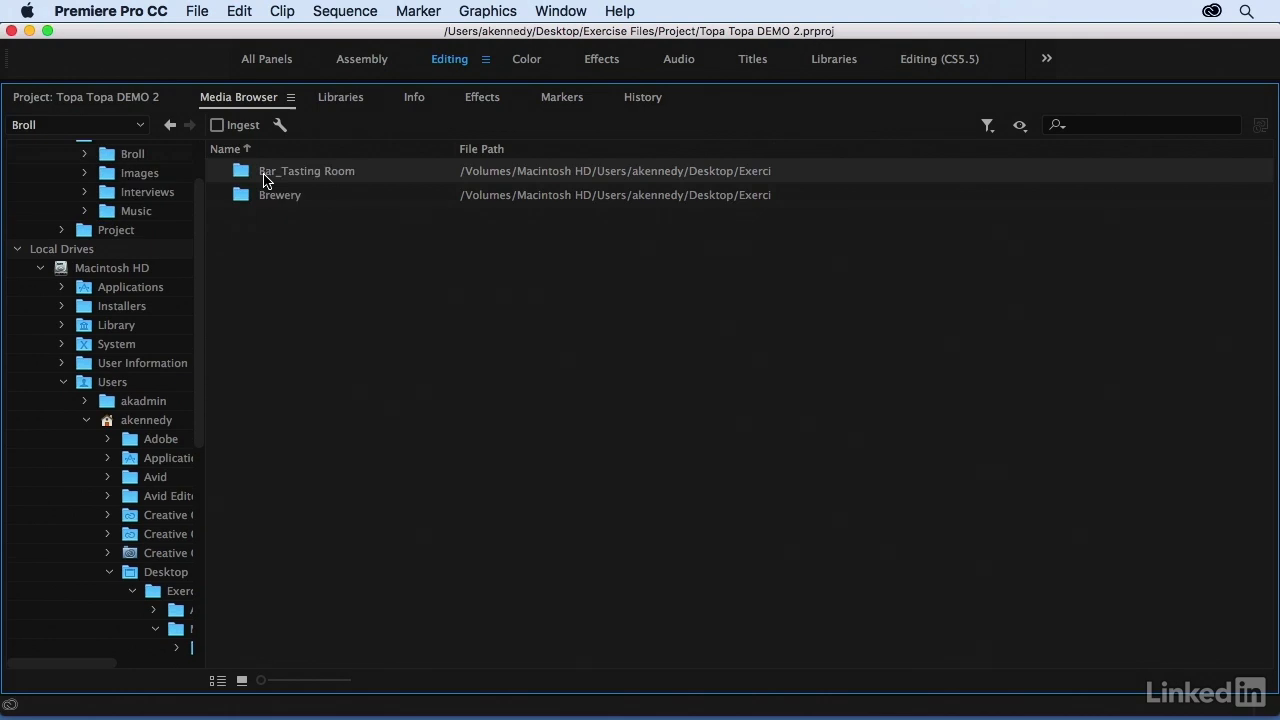
double_click(275, 196)
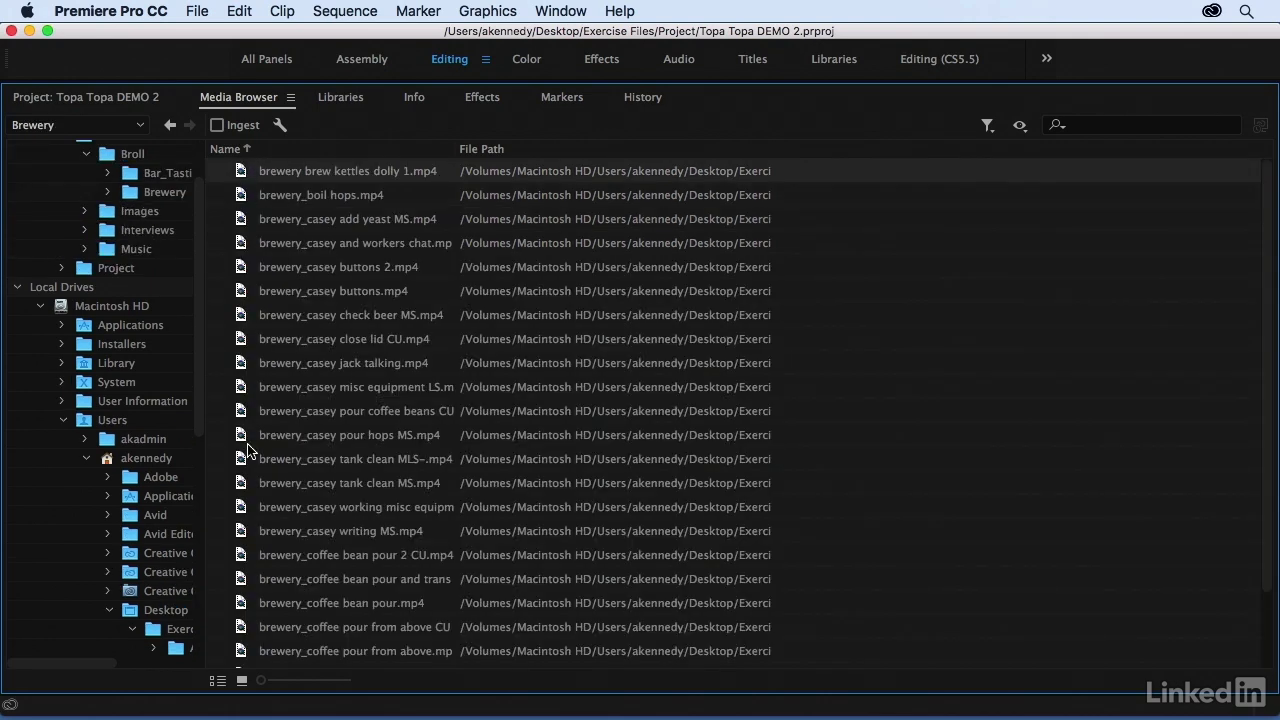
Show the Brewery clips as thumbnails and preview the coffee bean pouring clip
left_click(241, 681)
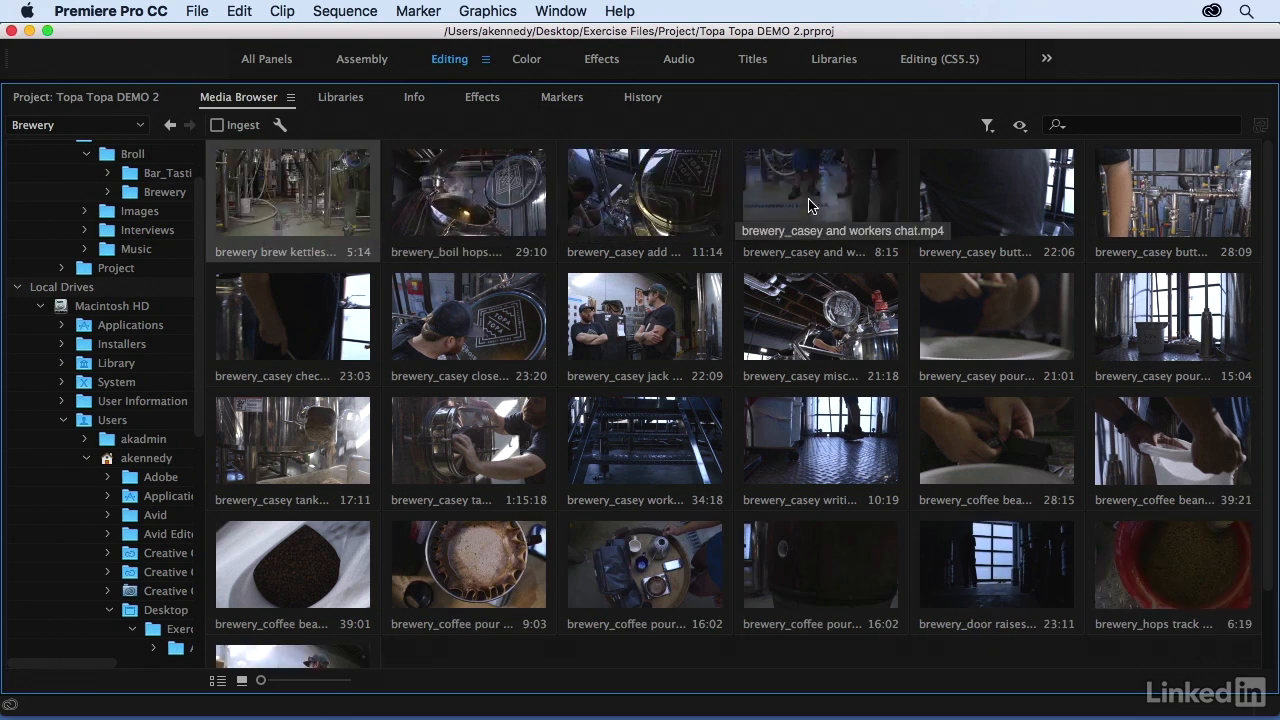
left_click(955, 319)
key("space")
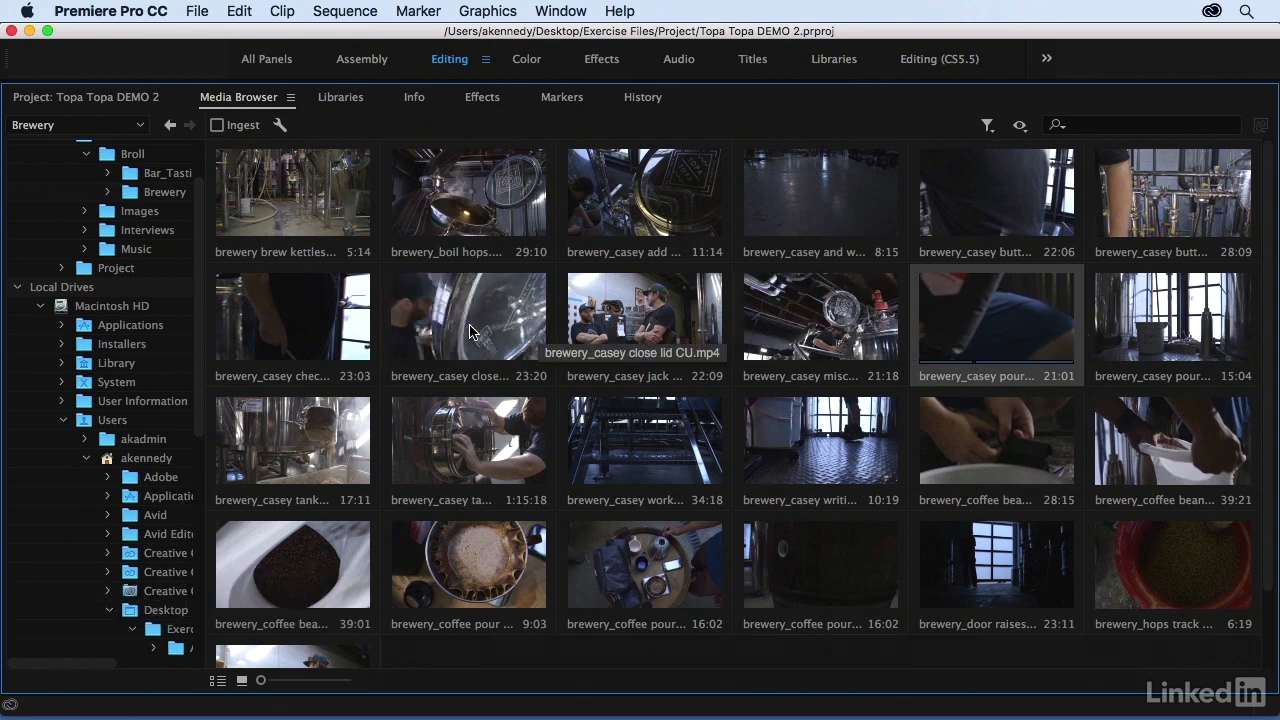
Select the first sixteen clips of the Brewery folder as a continuous range and import them into the project
left_click(316, 192)
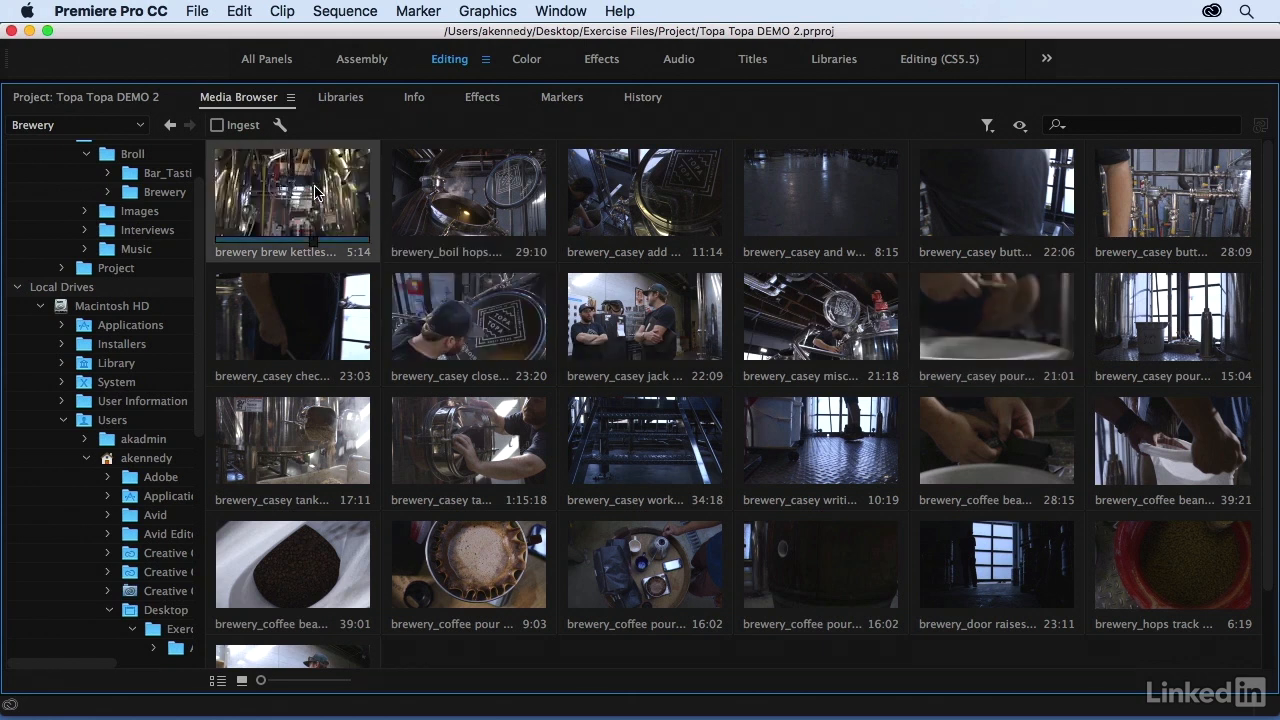
left_click(605, 214)
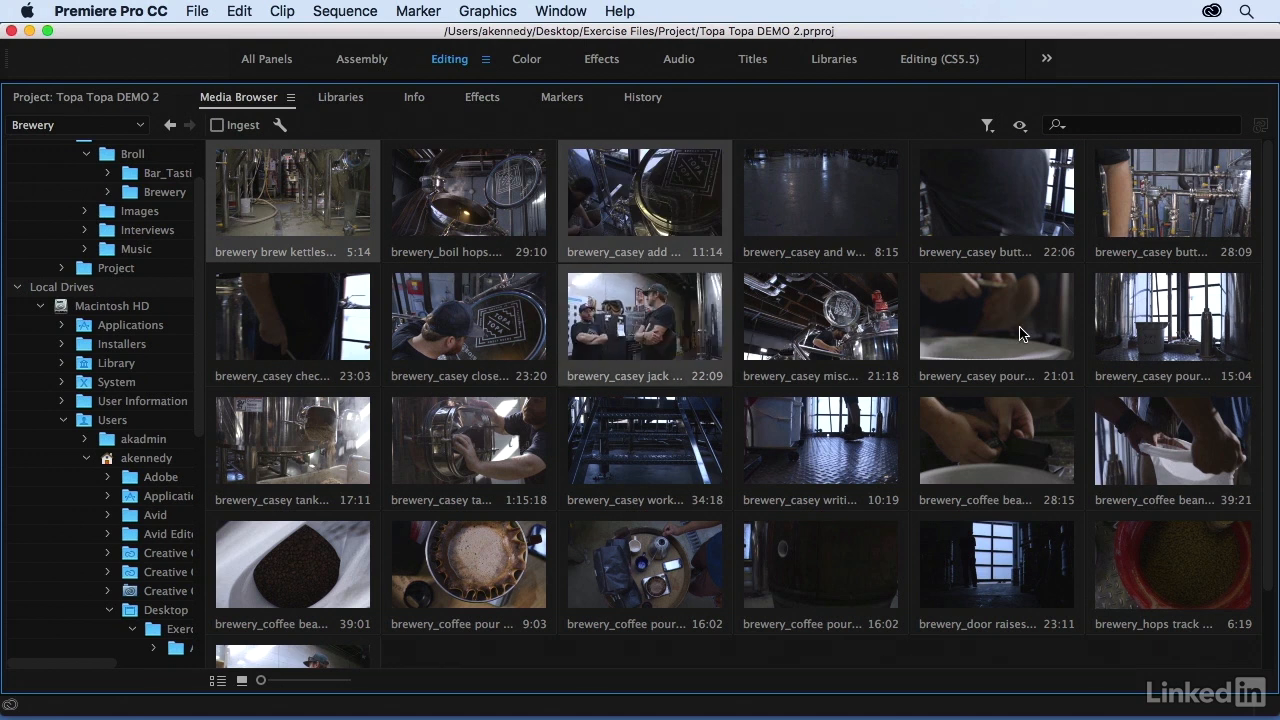
left_click(266, 192)
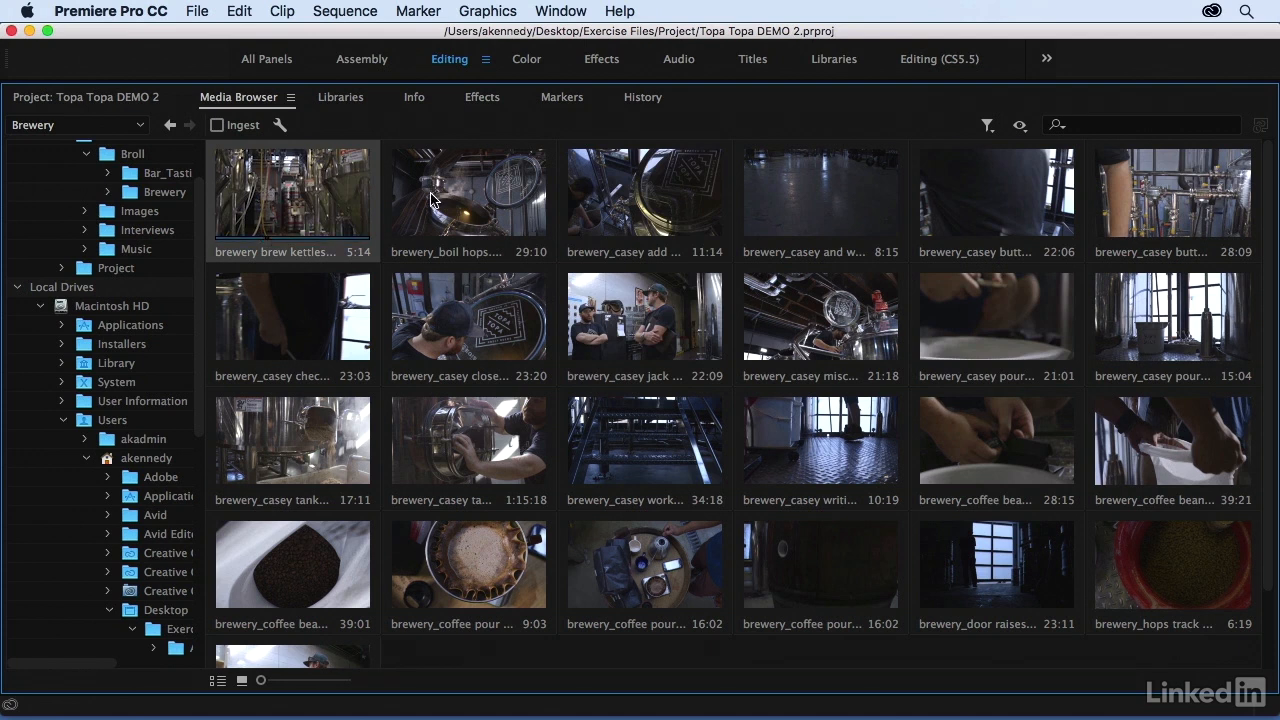
left_click(1110, 215, "shift")
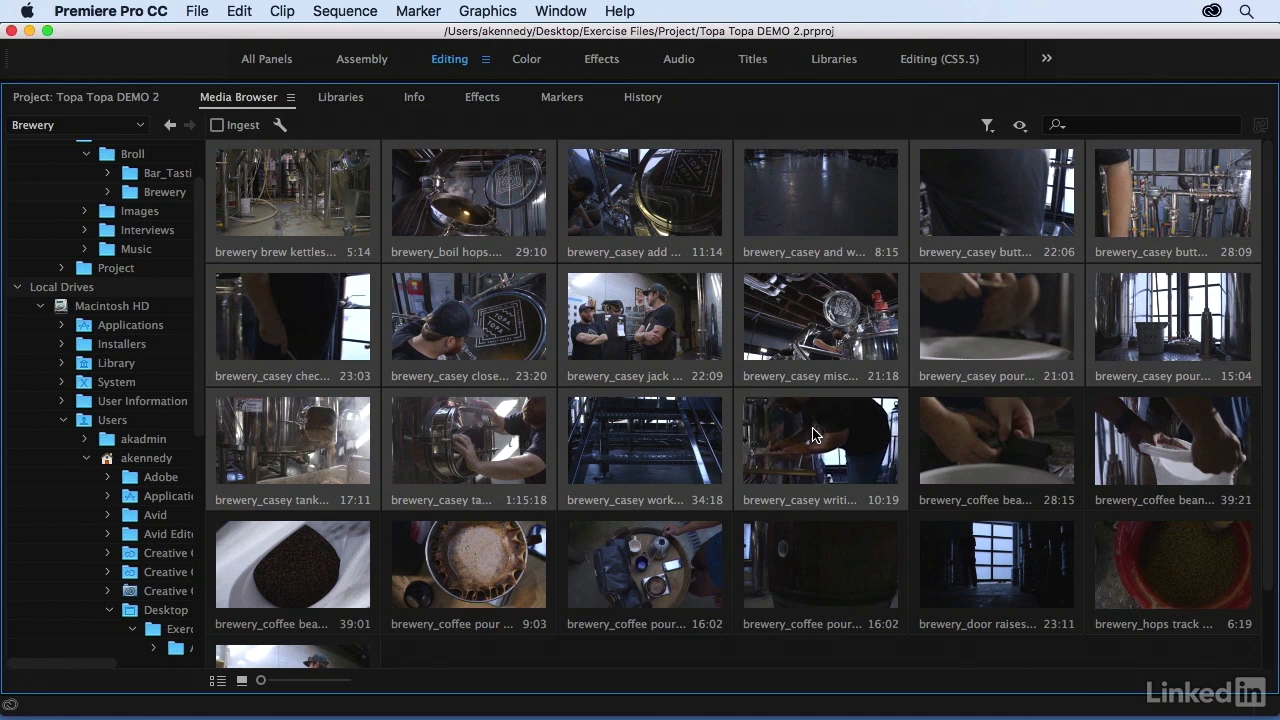
right_click(813, 432)
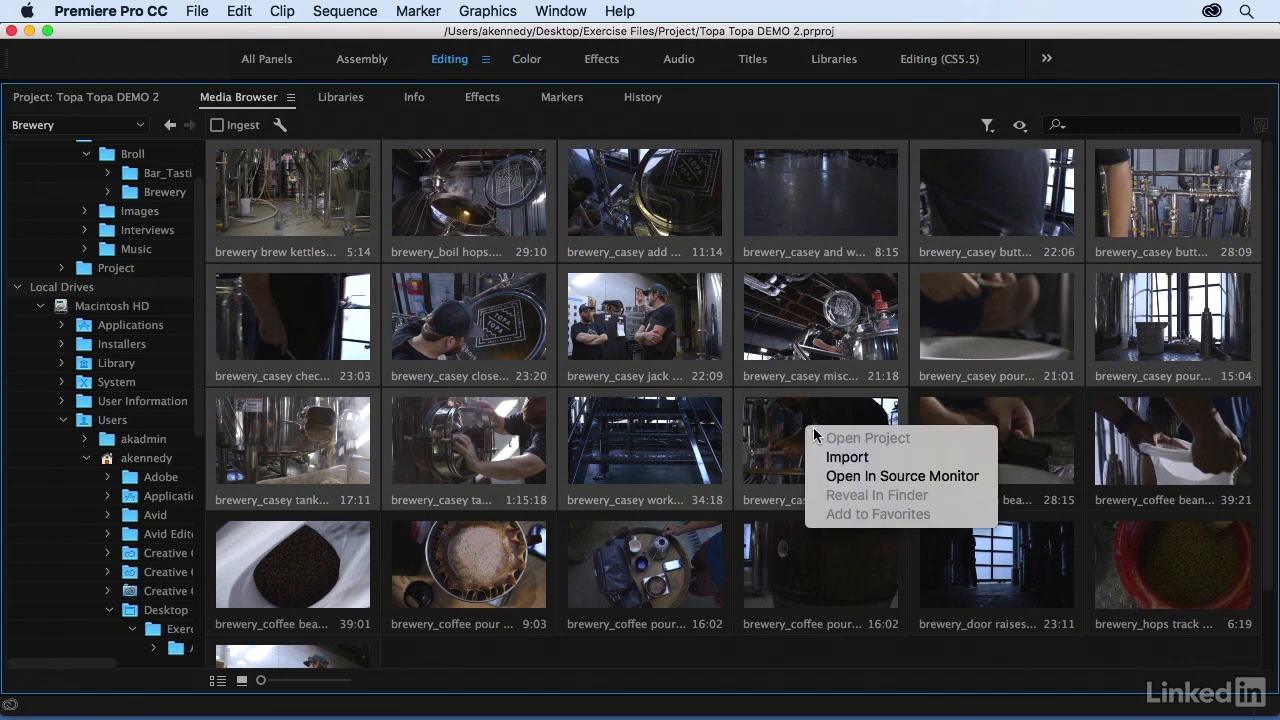
left_click(838, 452)
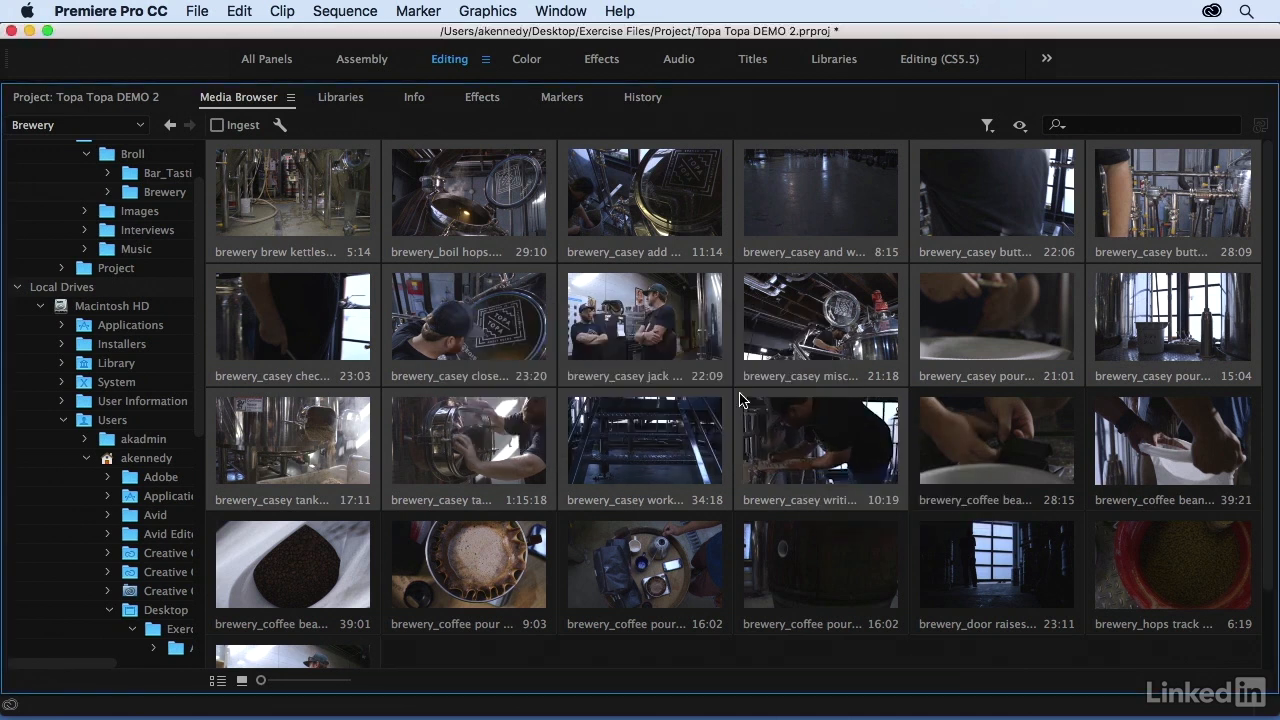
Select all the imported brewery clips in the project and delete them
left_click(76, 100)
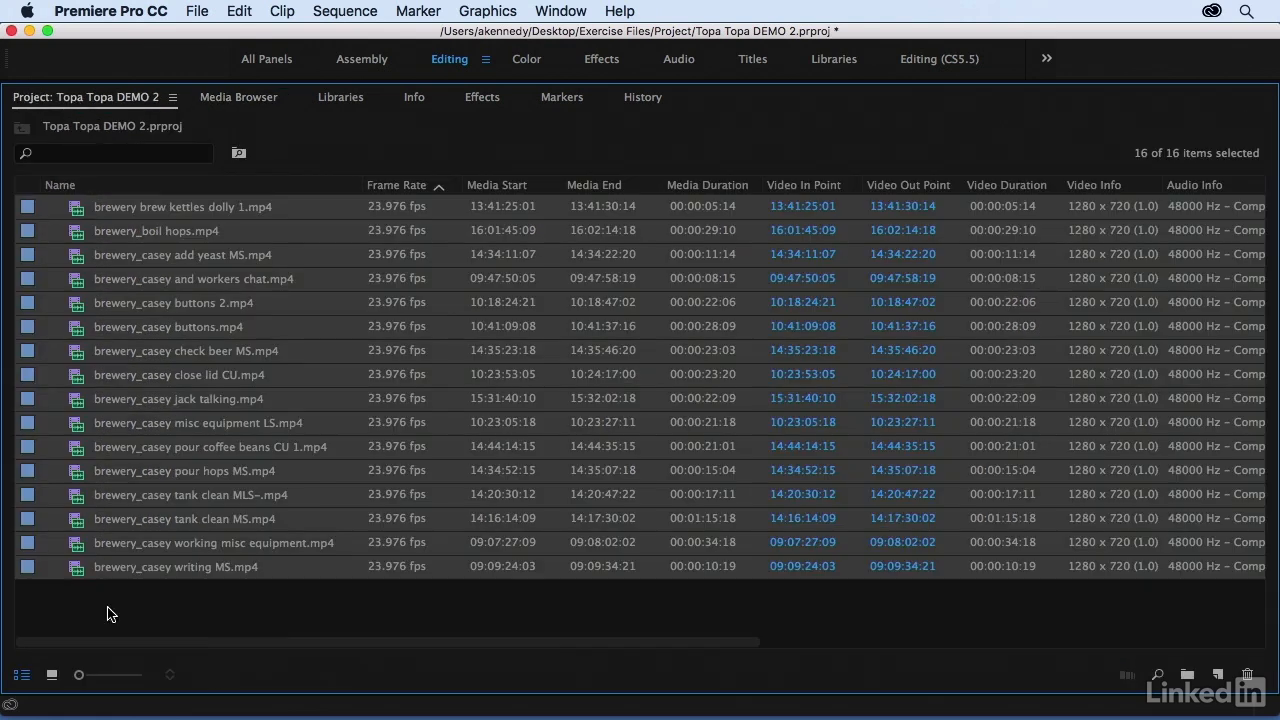
left_click_drag(121, 593, 158, 209)
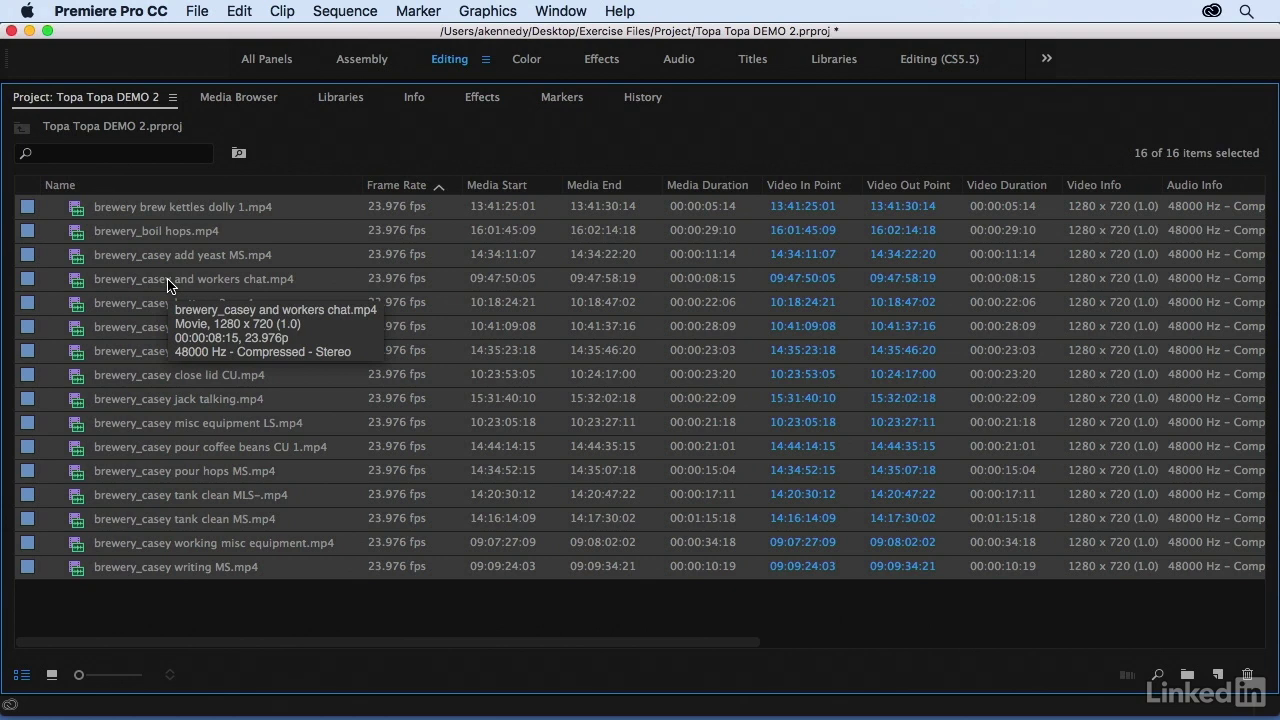
key("Delete")
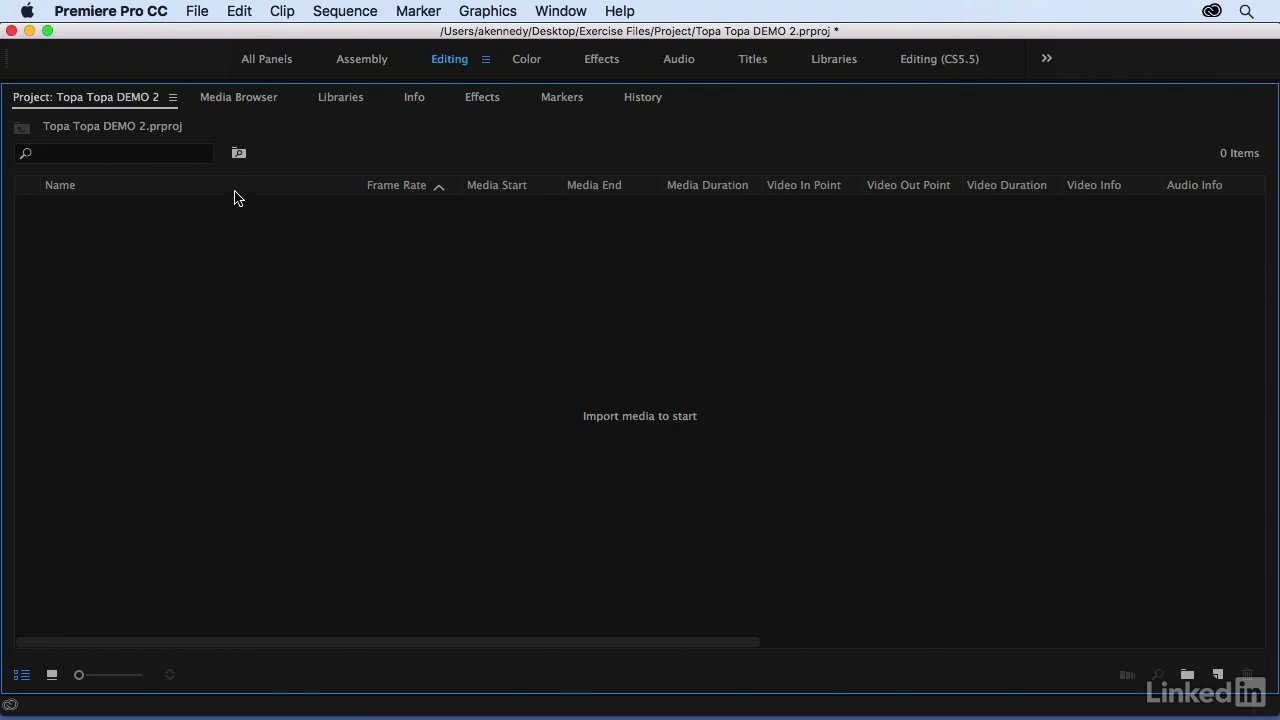
Return to the Media Browser and go back up from the Brewery folder to the Media folder
left_click(241, 99)
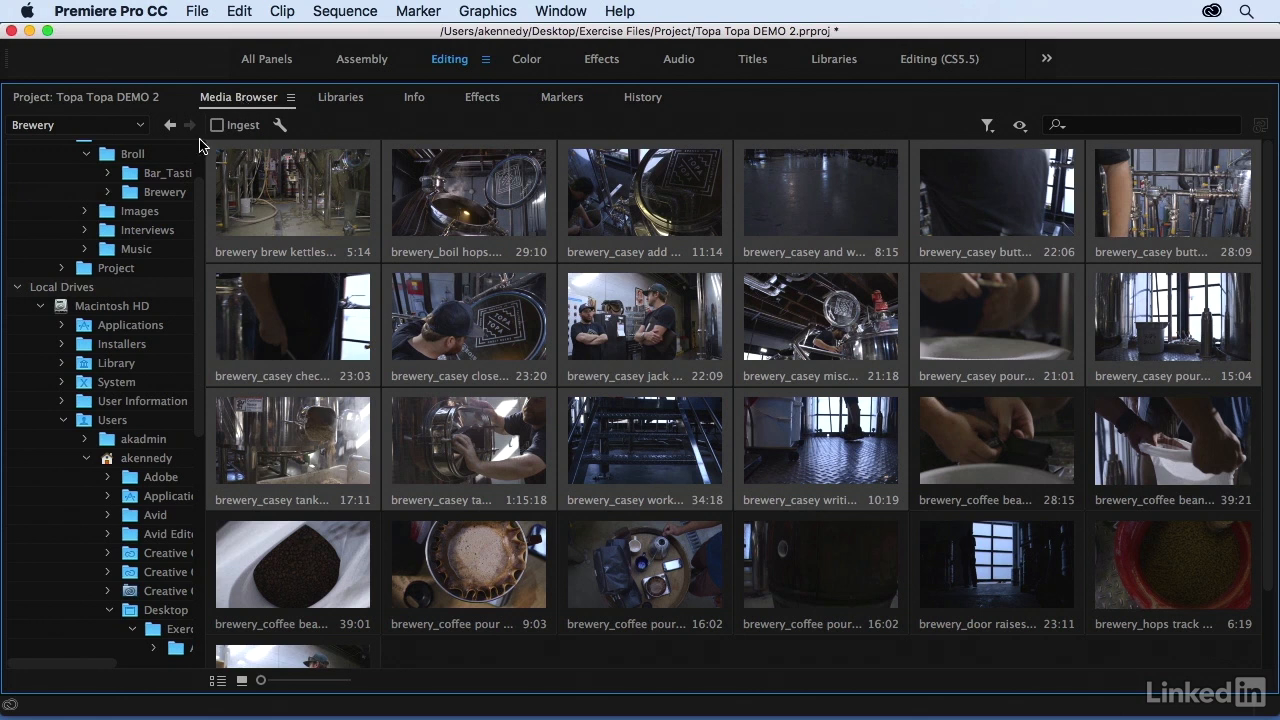
left_click(171, 128)
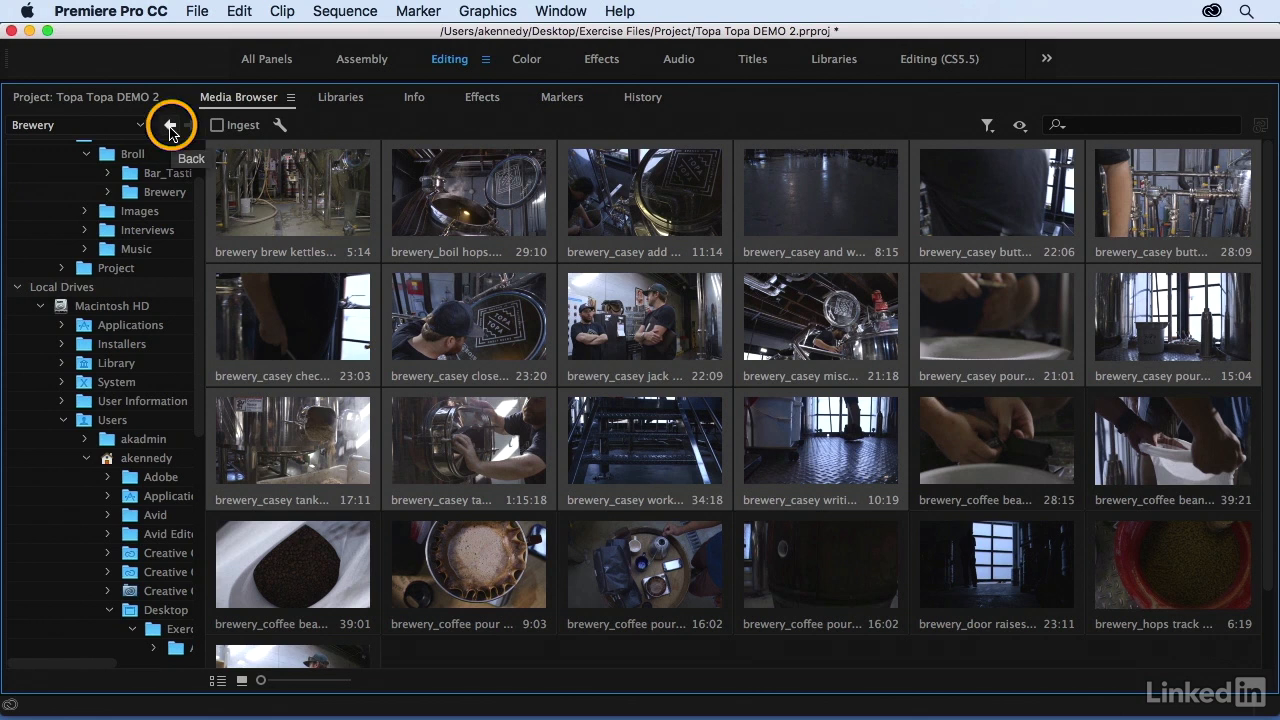
left_click(171, 128)
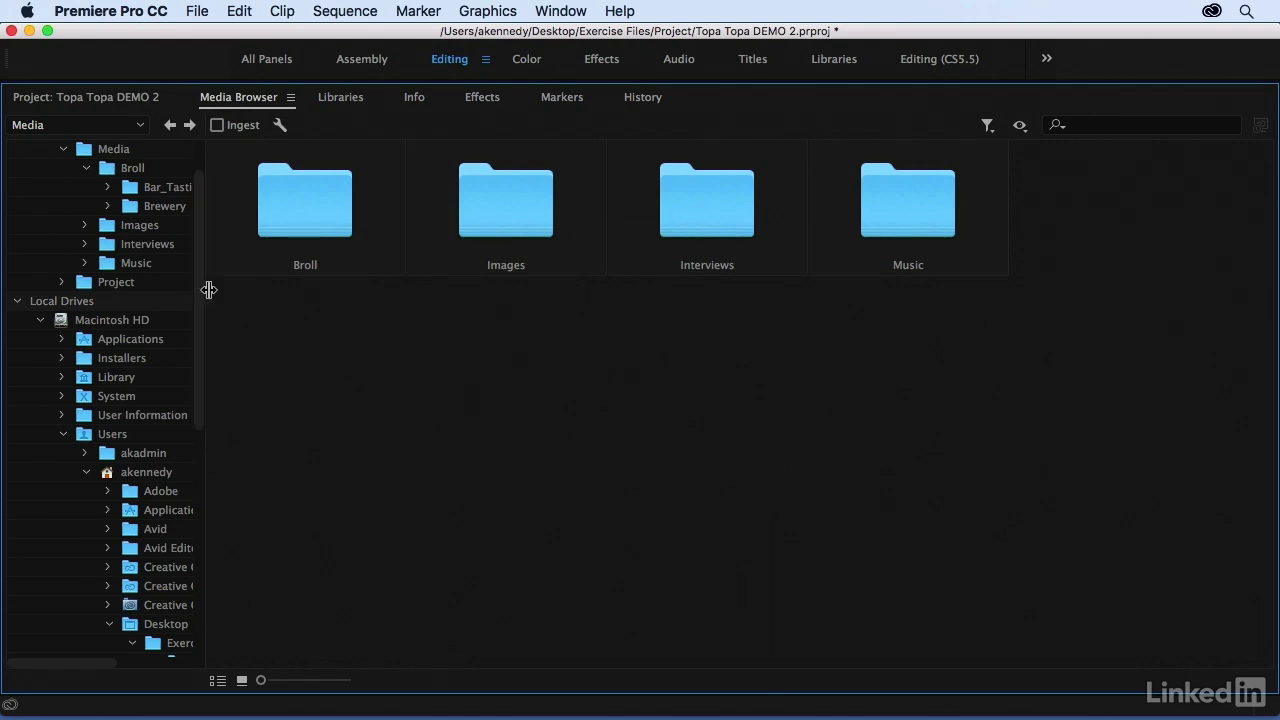
Widen the Media Browser's folder tree until the folder names are readable, and check the subfolders of Interviews
left_click_drag(208, 290, 266, 290)
left_click(84, 244)
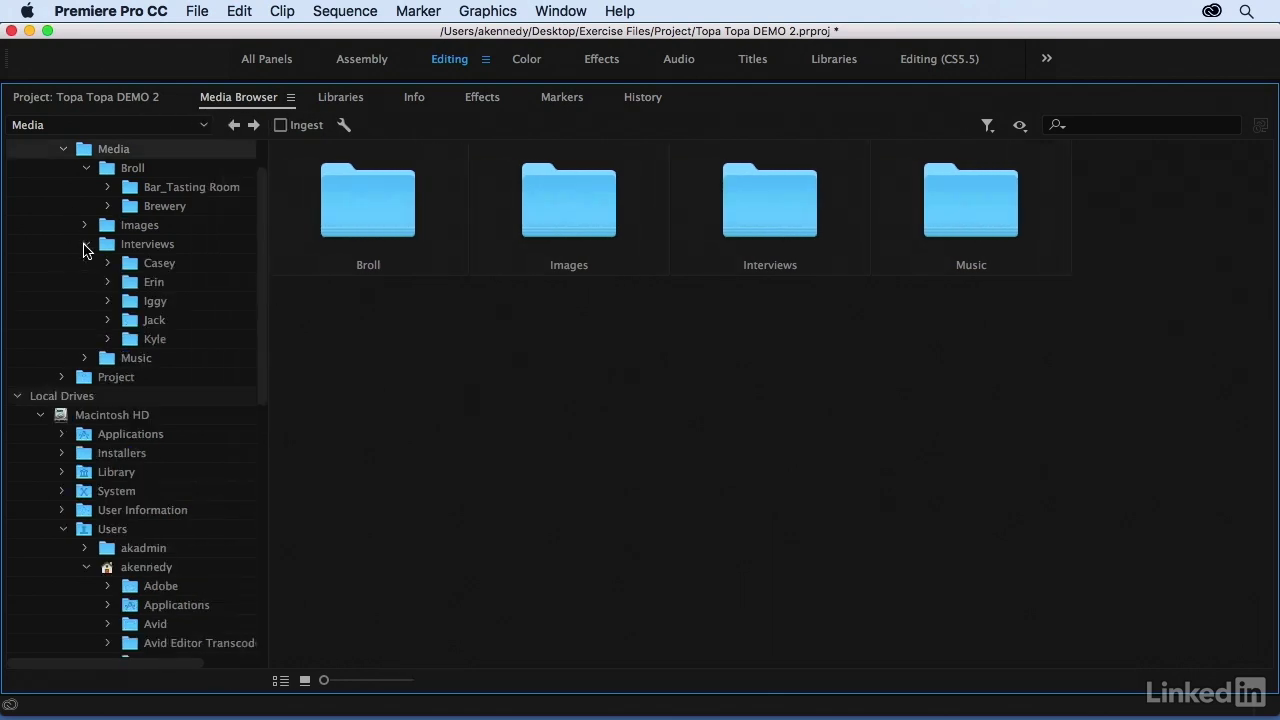
left_click(86, 244)
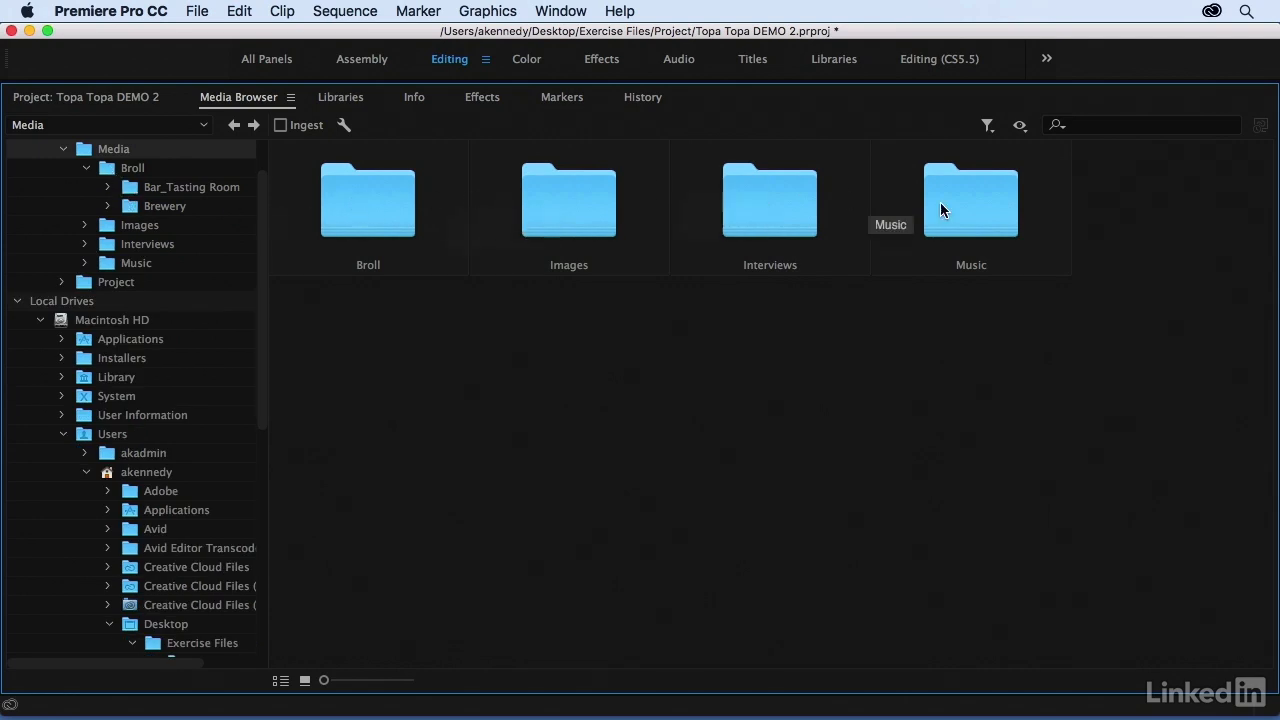
Select the Broll, Images, Interviews and Music folders together and import them into the project
left_click_drag(990, 351, 376, 190)
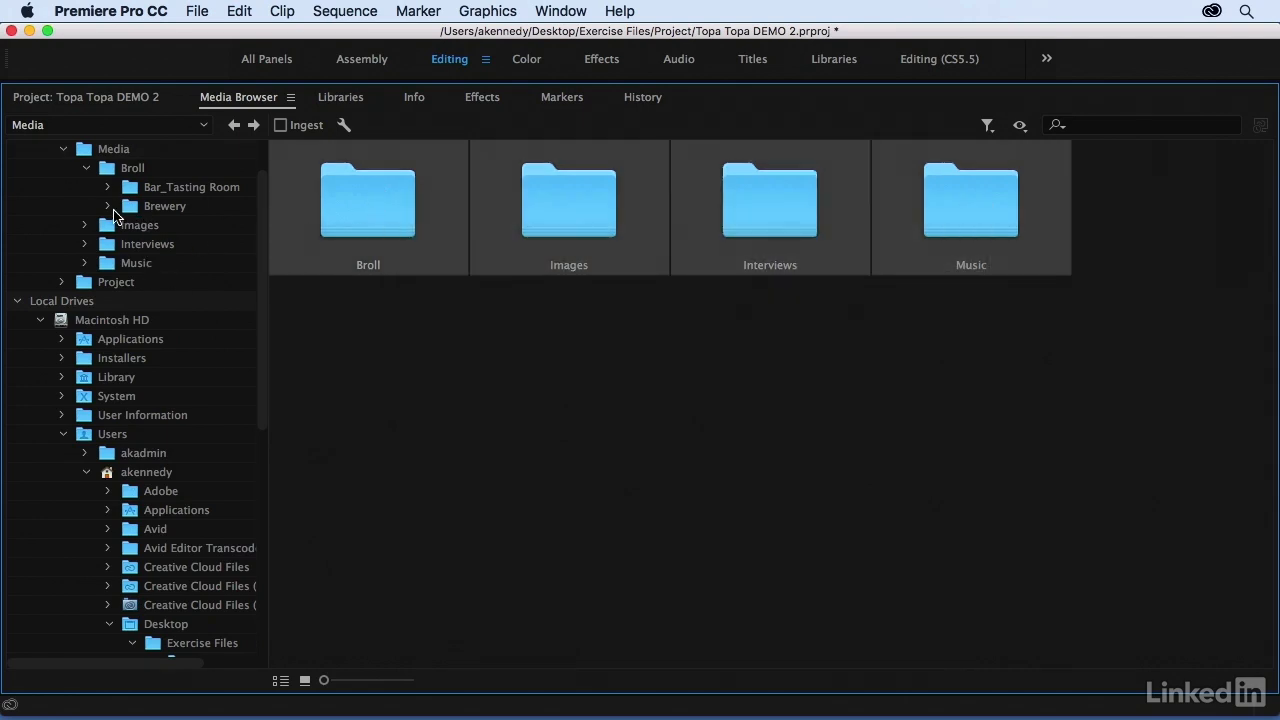
right_click(382, 202)
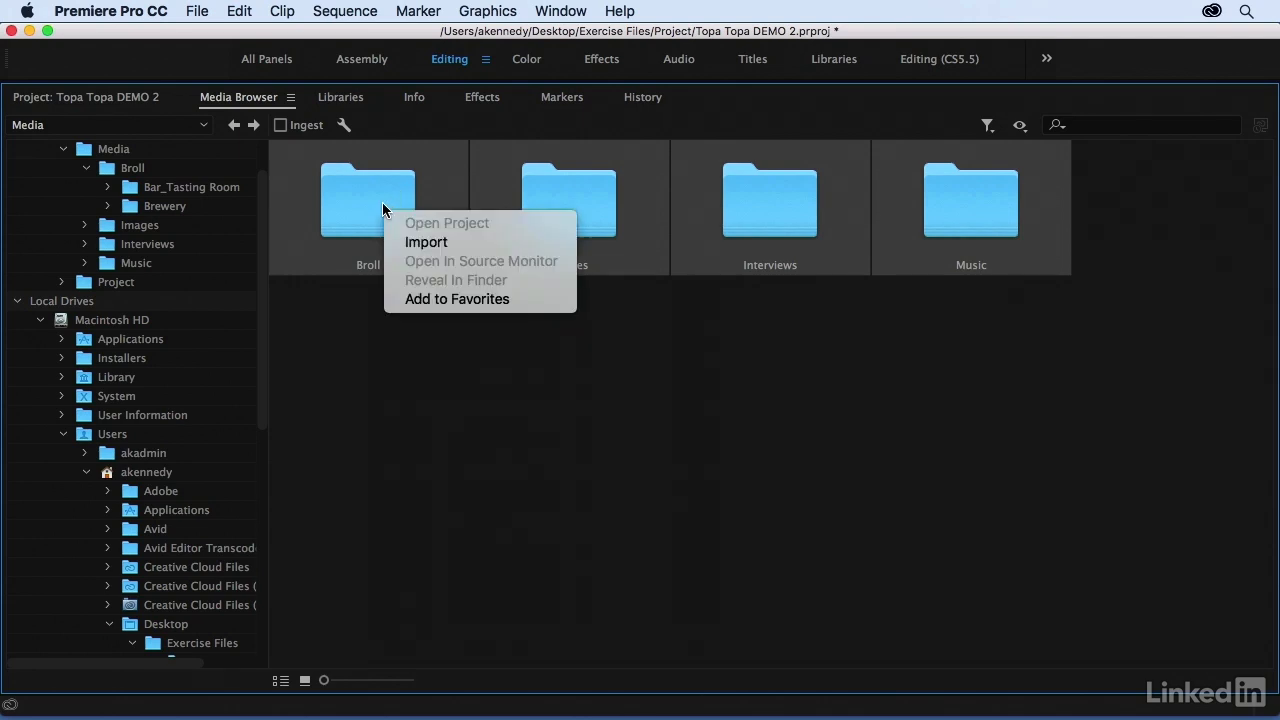
left_click(398, 240)
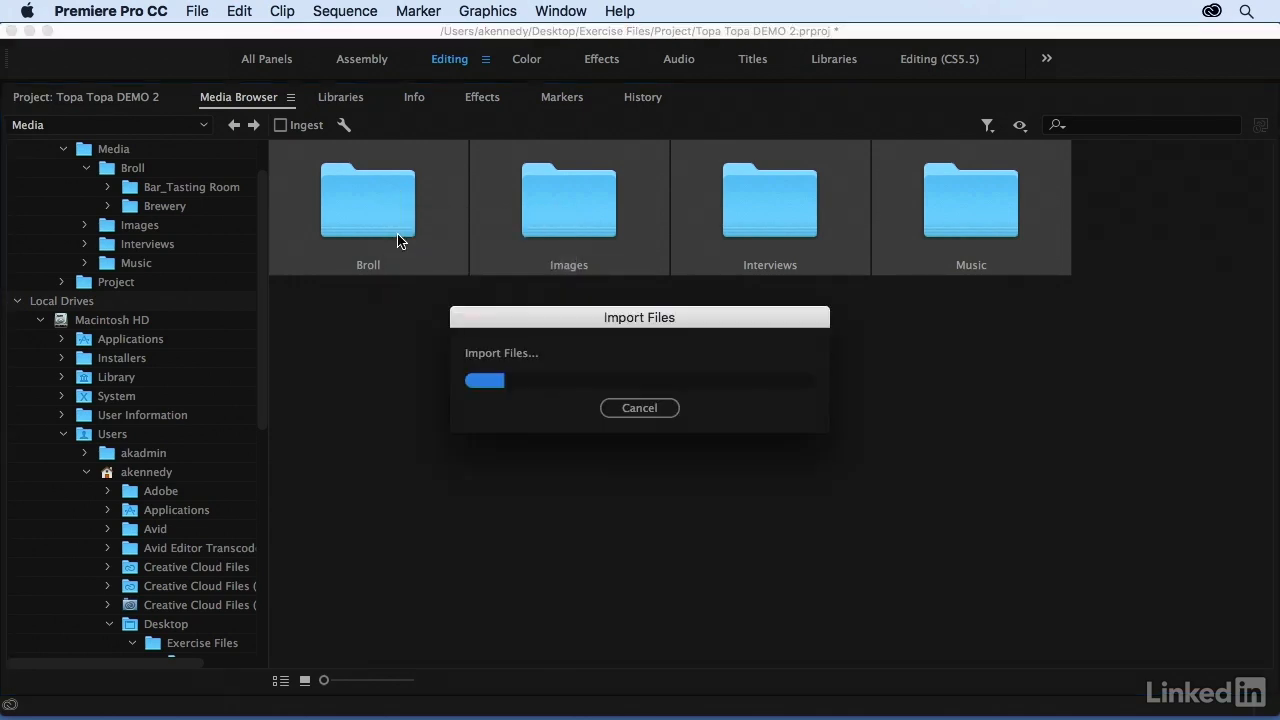
Check the imported bins in the project by examining the Interviews sub-bins and the Brewery clips inside Broll
left_click(80, 97)
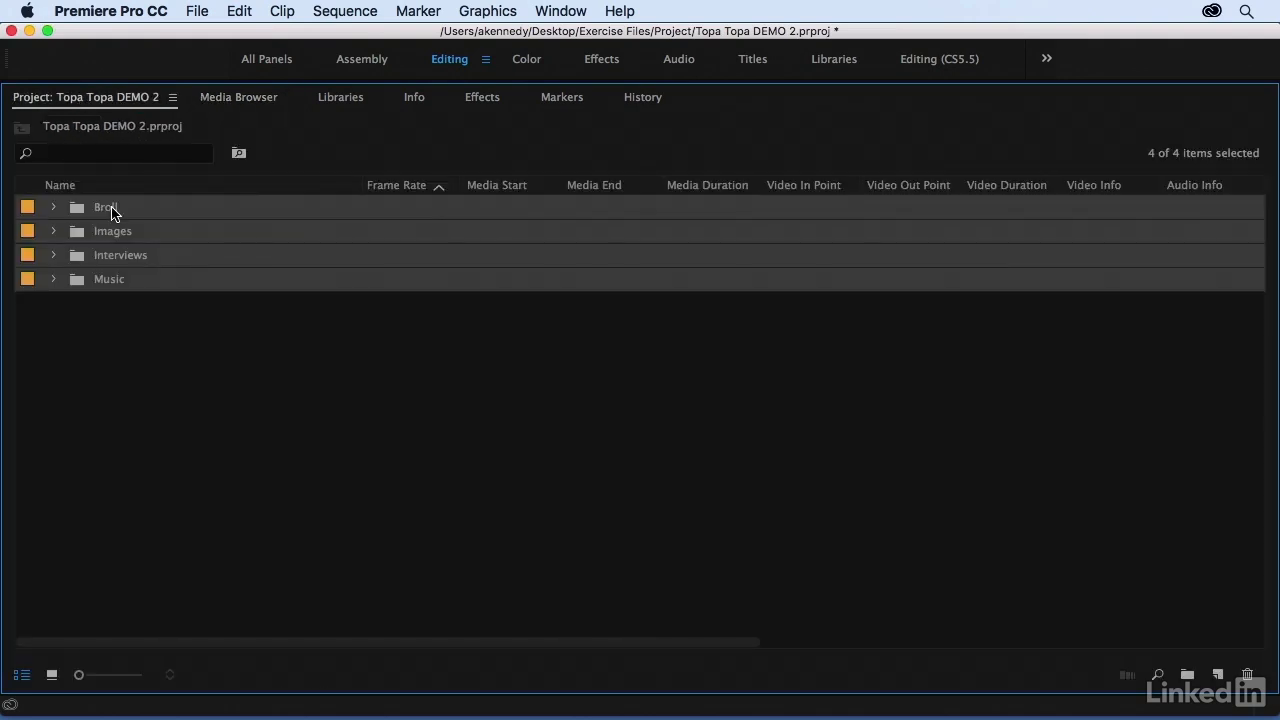
left_click(53, 256)
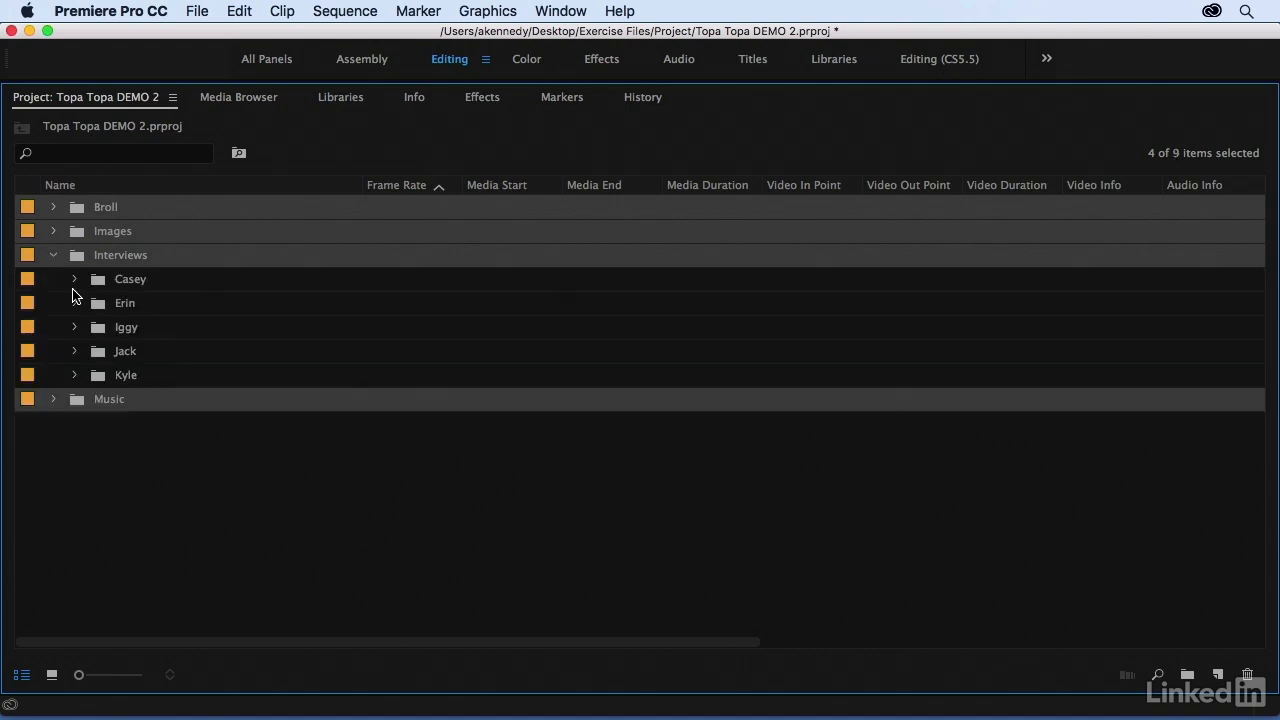
left_click(53, 257)
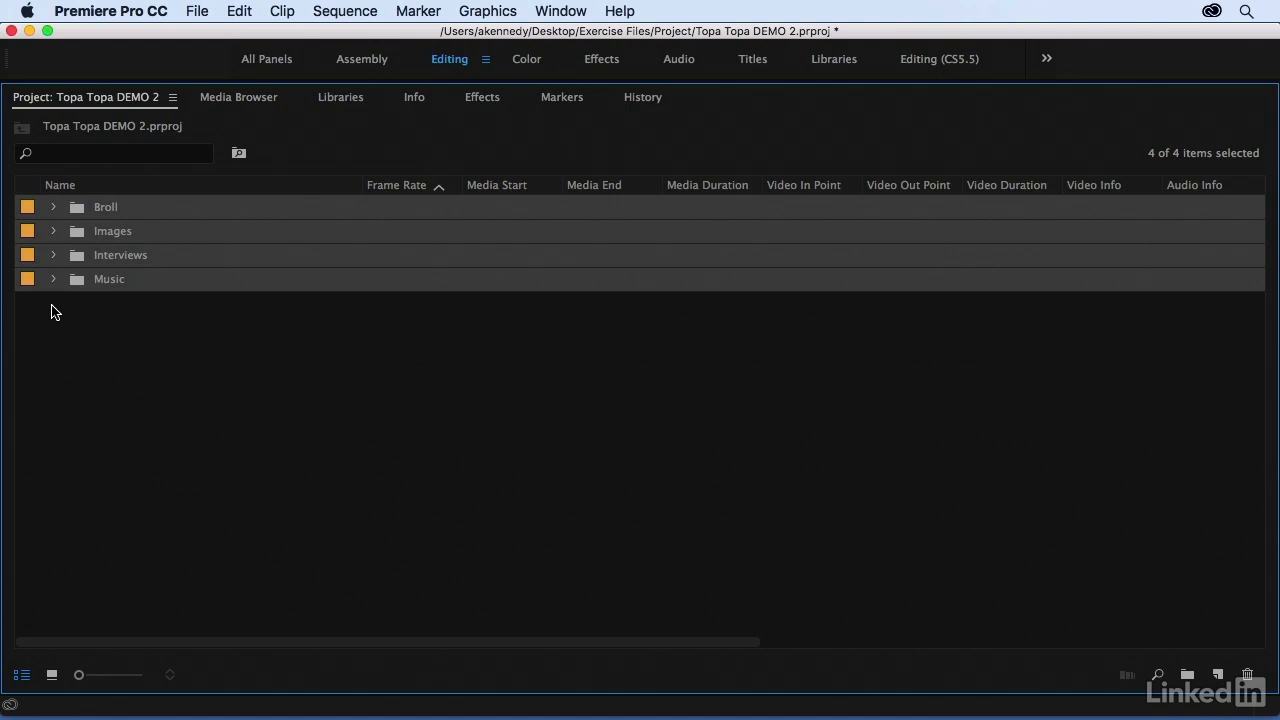
left_click(54, 207)
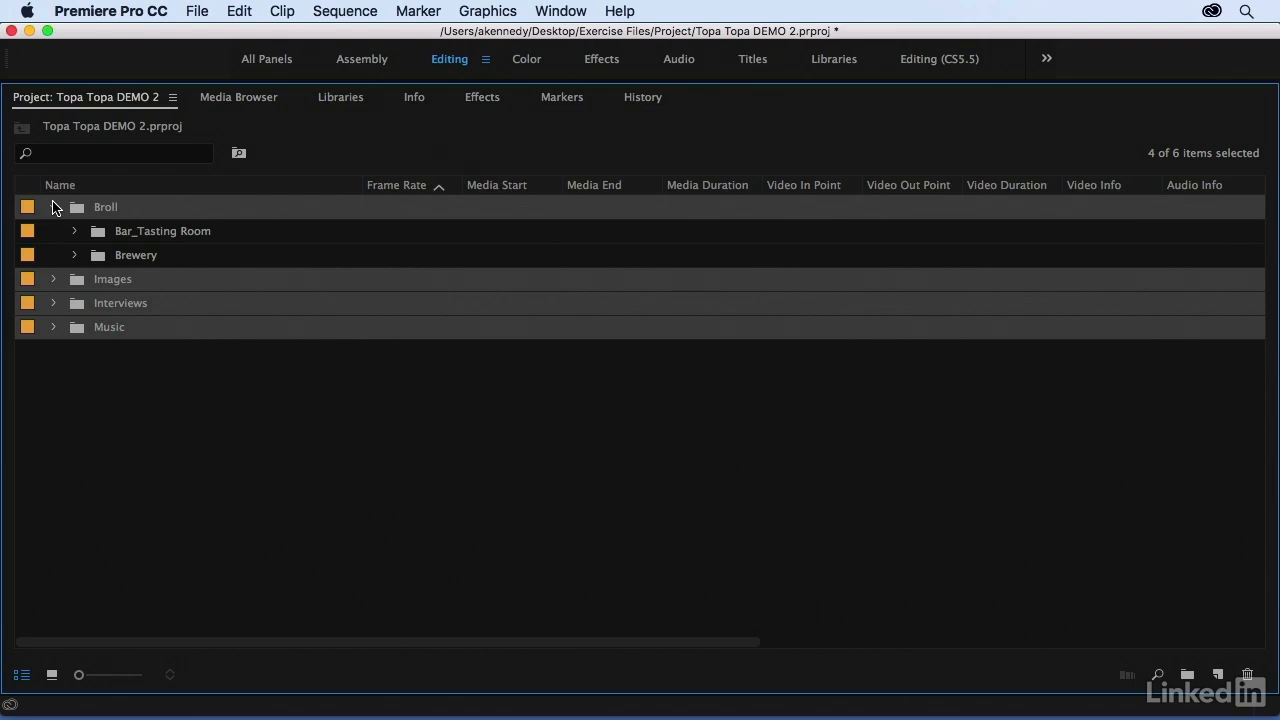
left_click(75, 257)
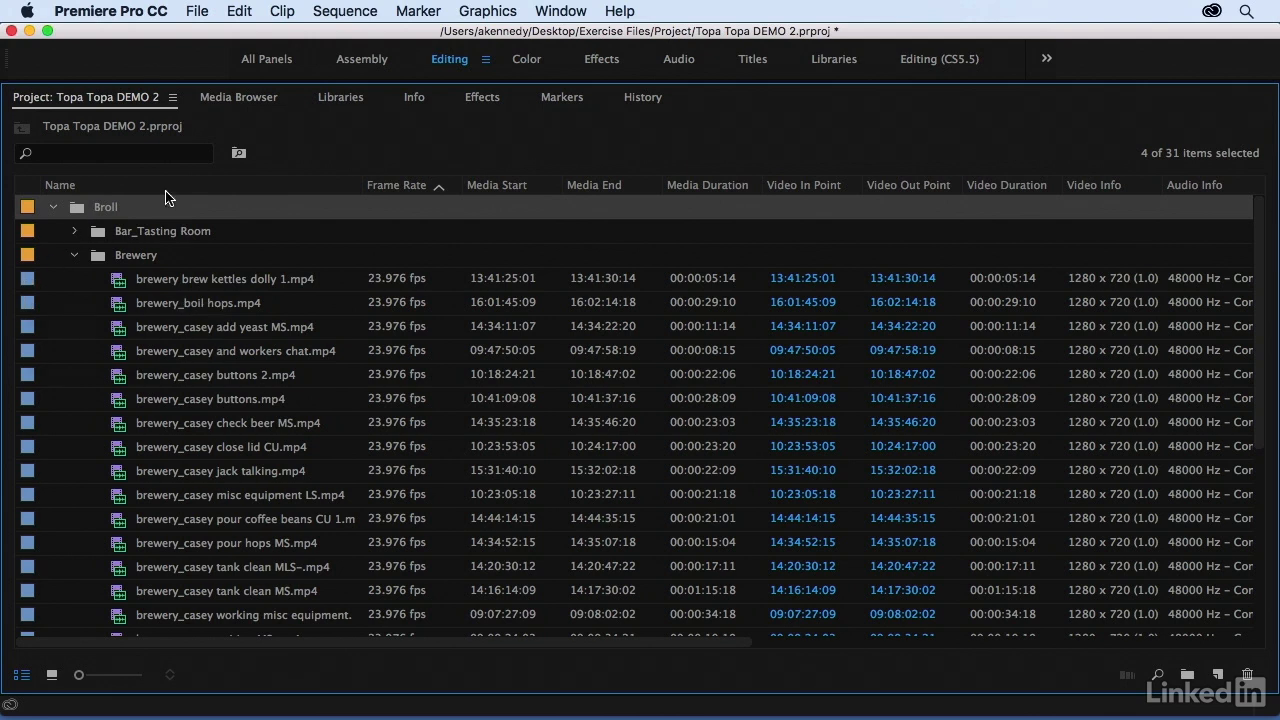
Review the Premiere Pro Project Metadata properties in the project's Metadata Display settings and accept them as they are
right_click(194, 188)
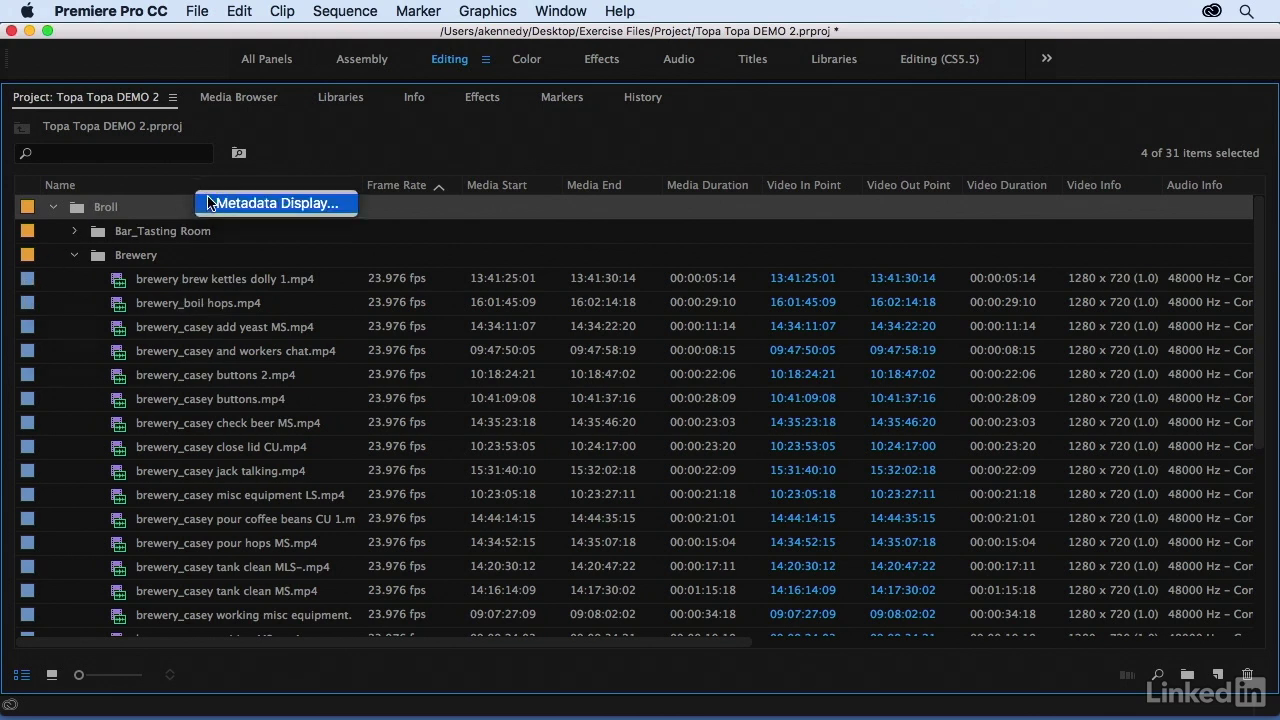
left_click(211, 204)
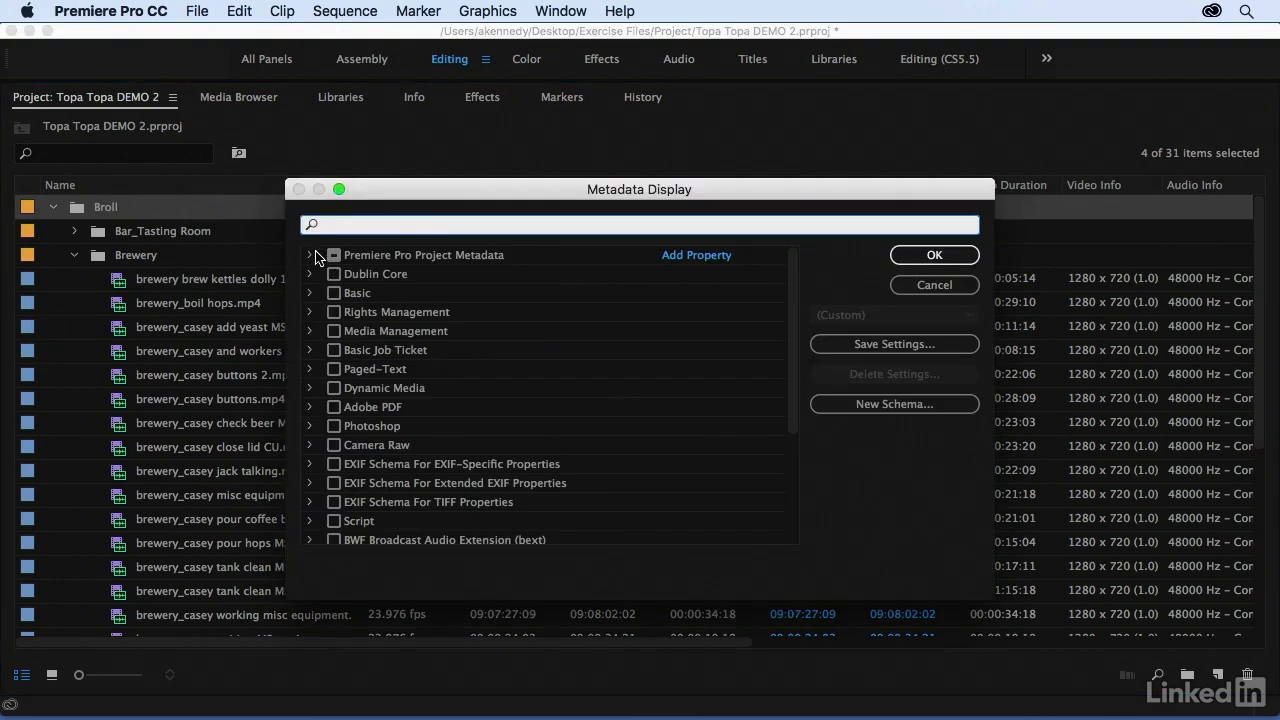
left_click(311, 256)
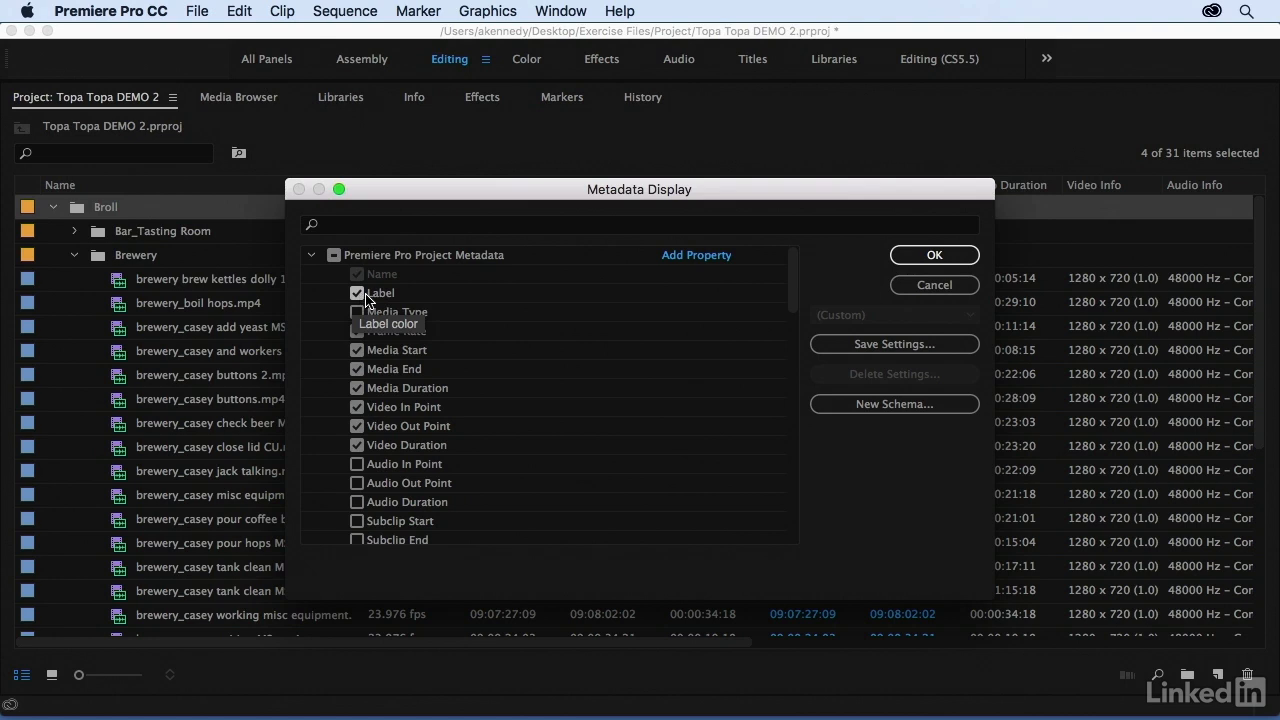
left_click(892, 262)
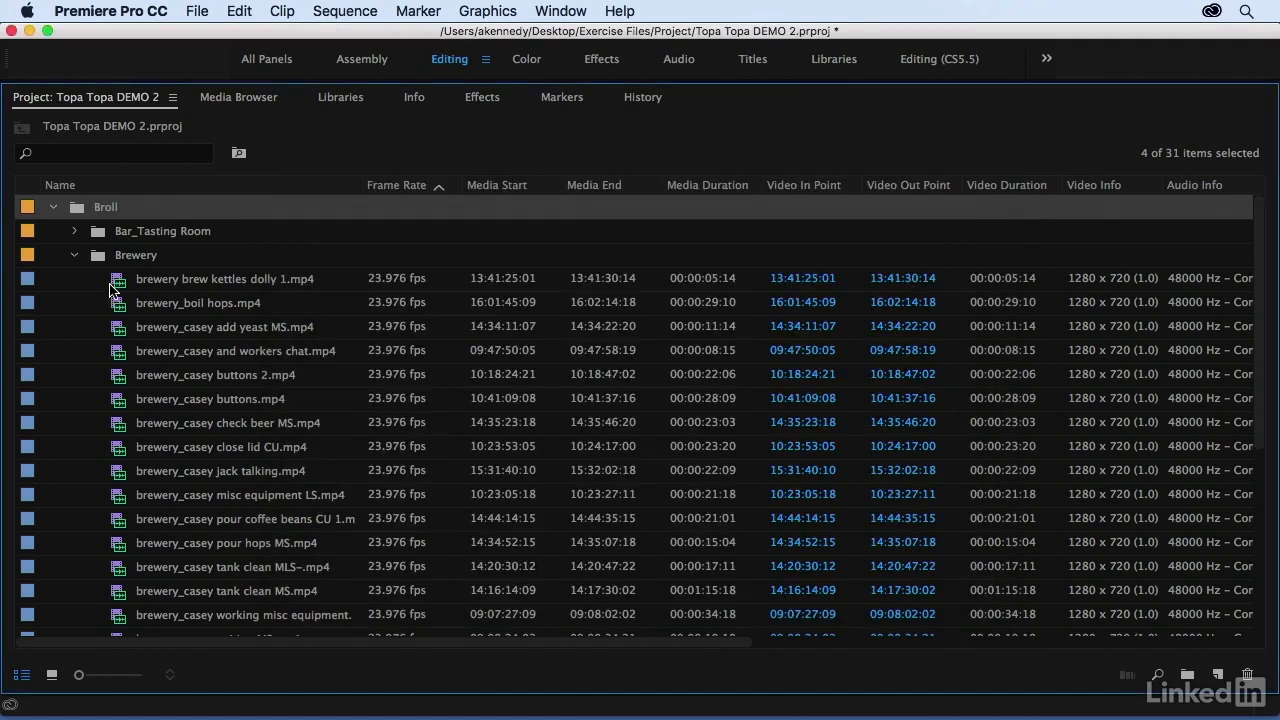
Open the last clip of the Brewery bin in the Source monitor and play a few seconds from about 15:31:49:21
scroll(114, 458, "down", 3)
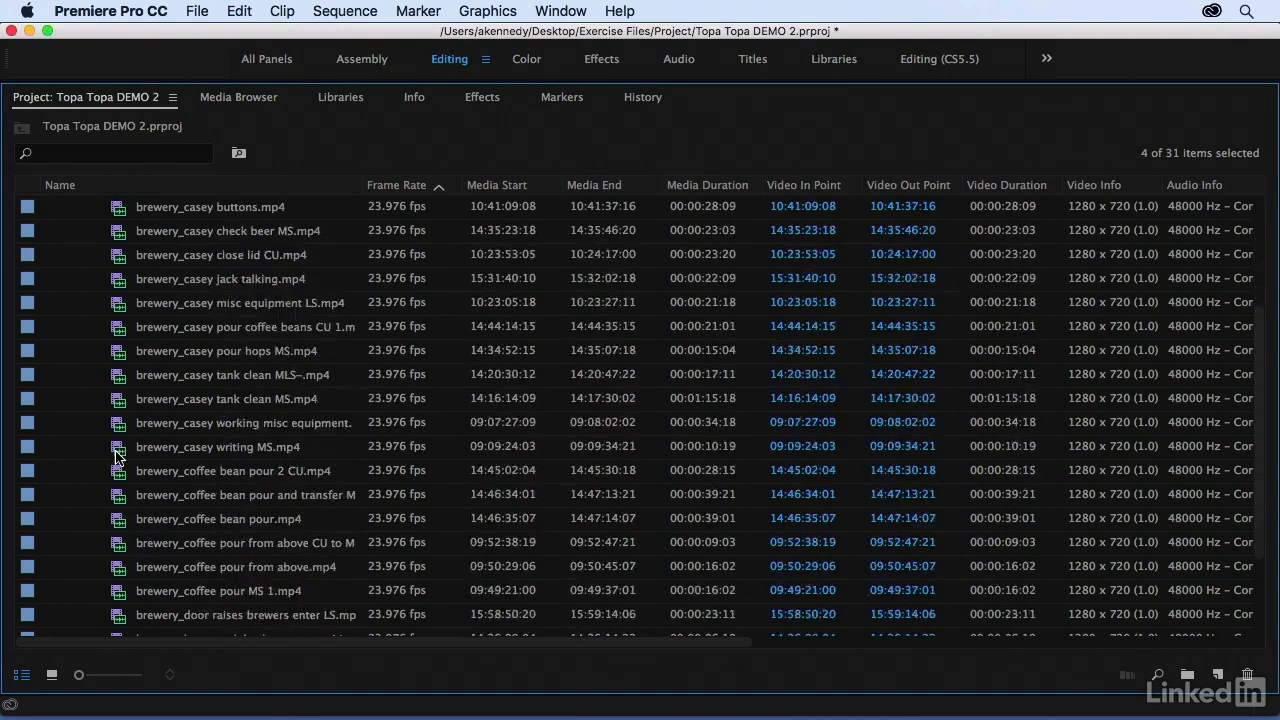
scroll(114, 458, "down", 3)
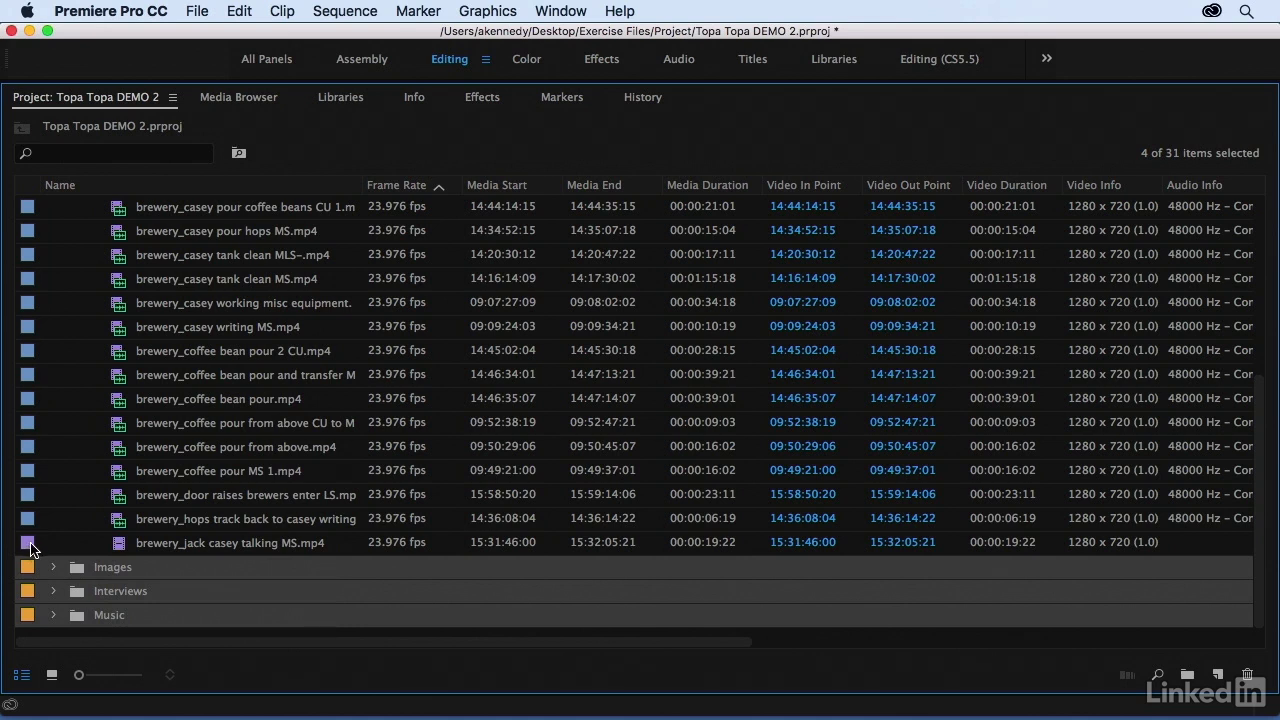
double_click(118, 548)
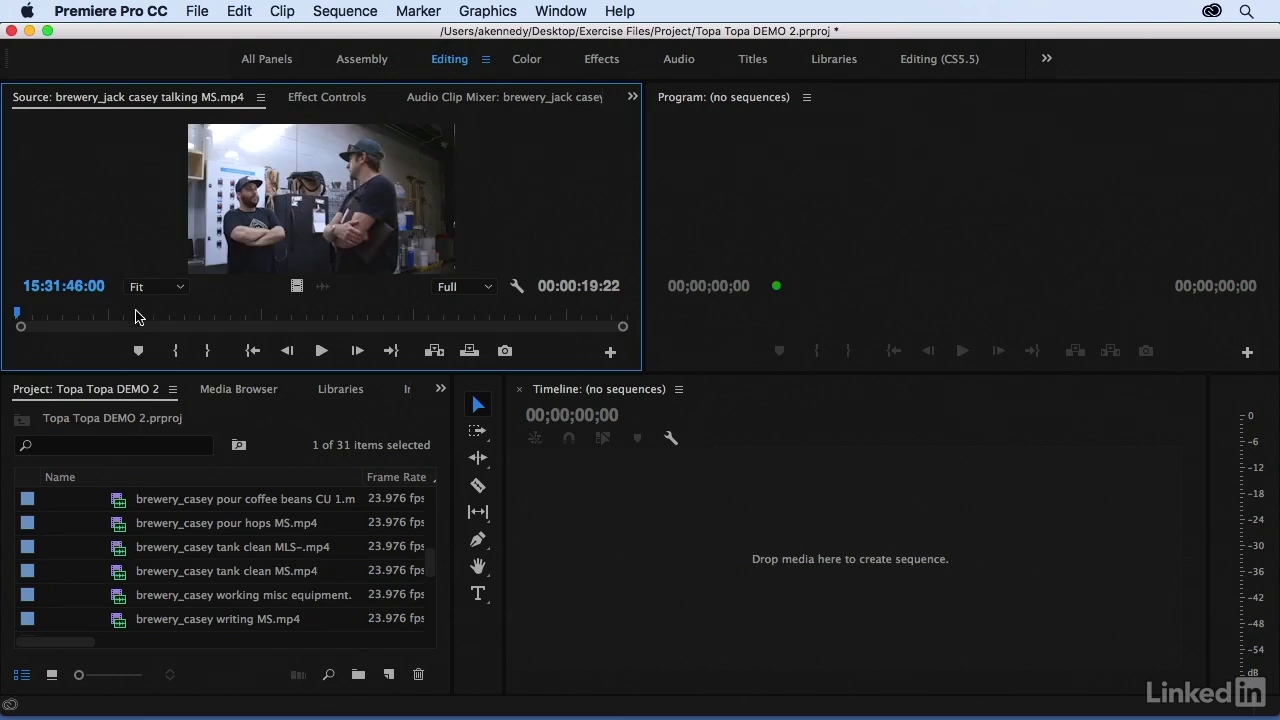
left_click(135, 316)
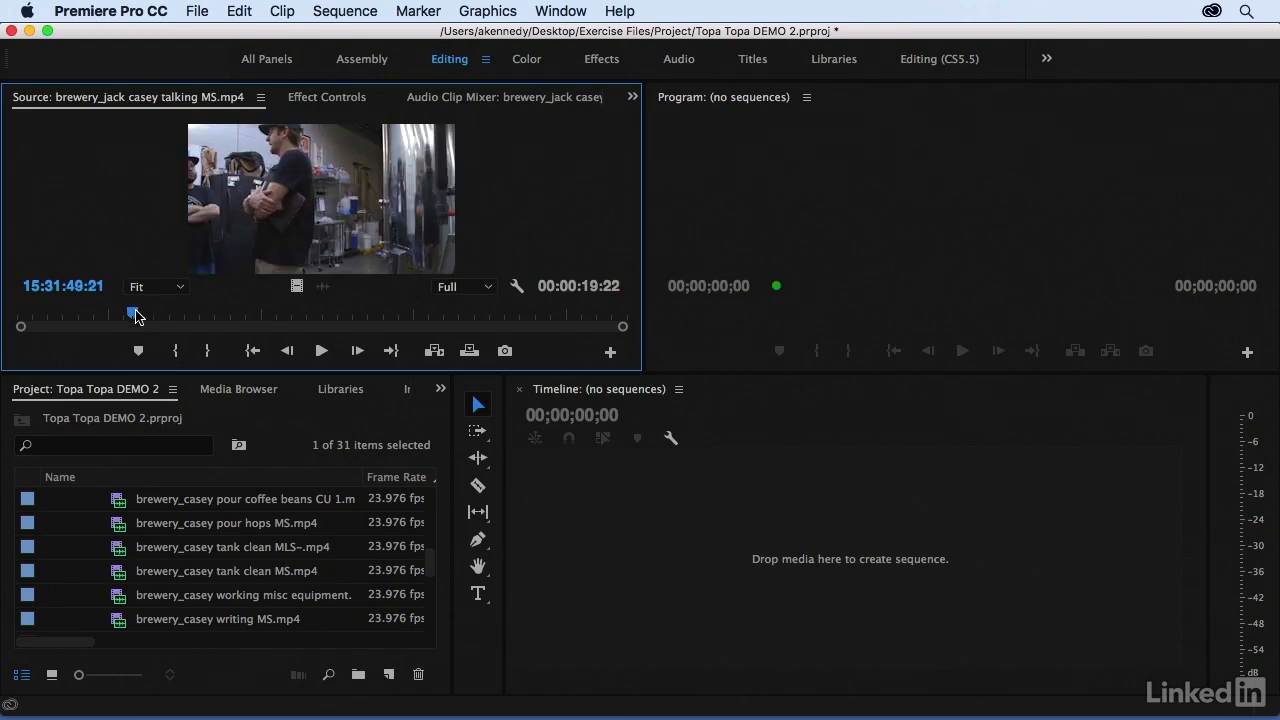
key("space")
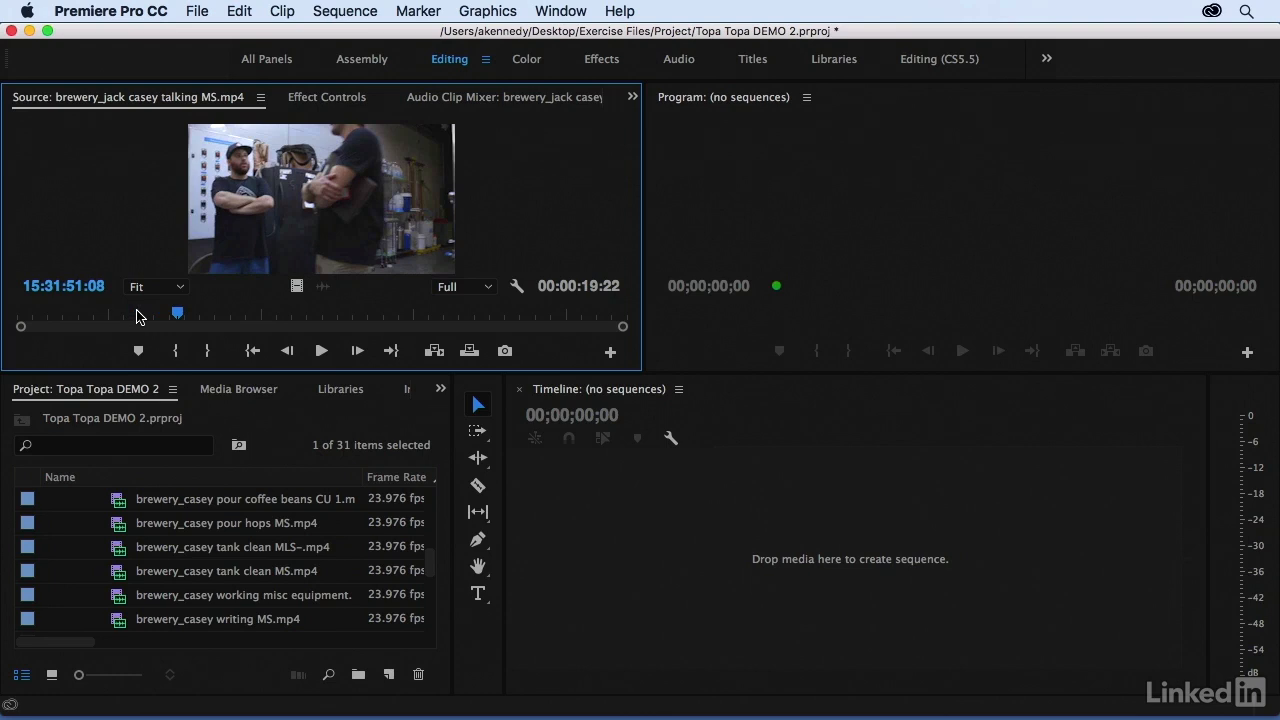
Maximize the project's bin list to fill the window again and collapse the Brewery bin
left_click(229, 415)
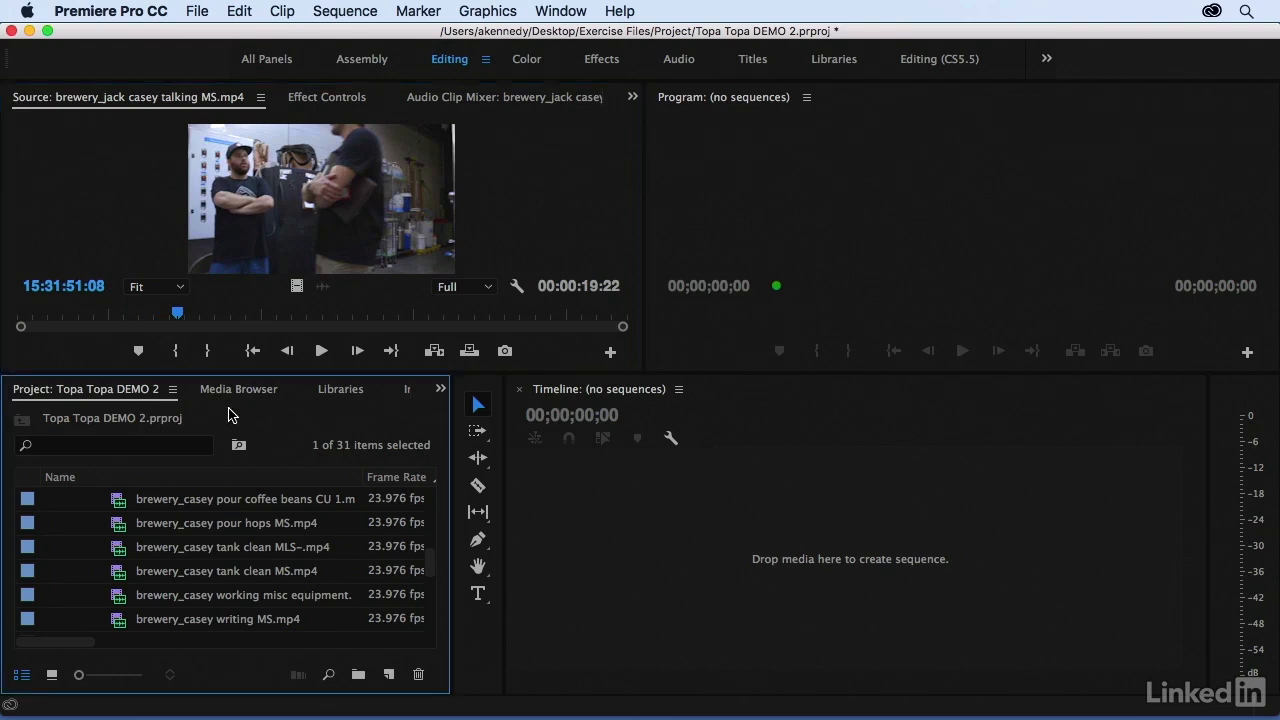
key("grave")
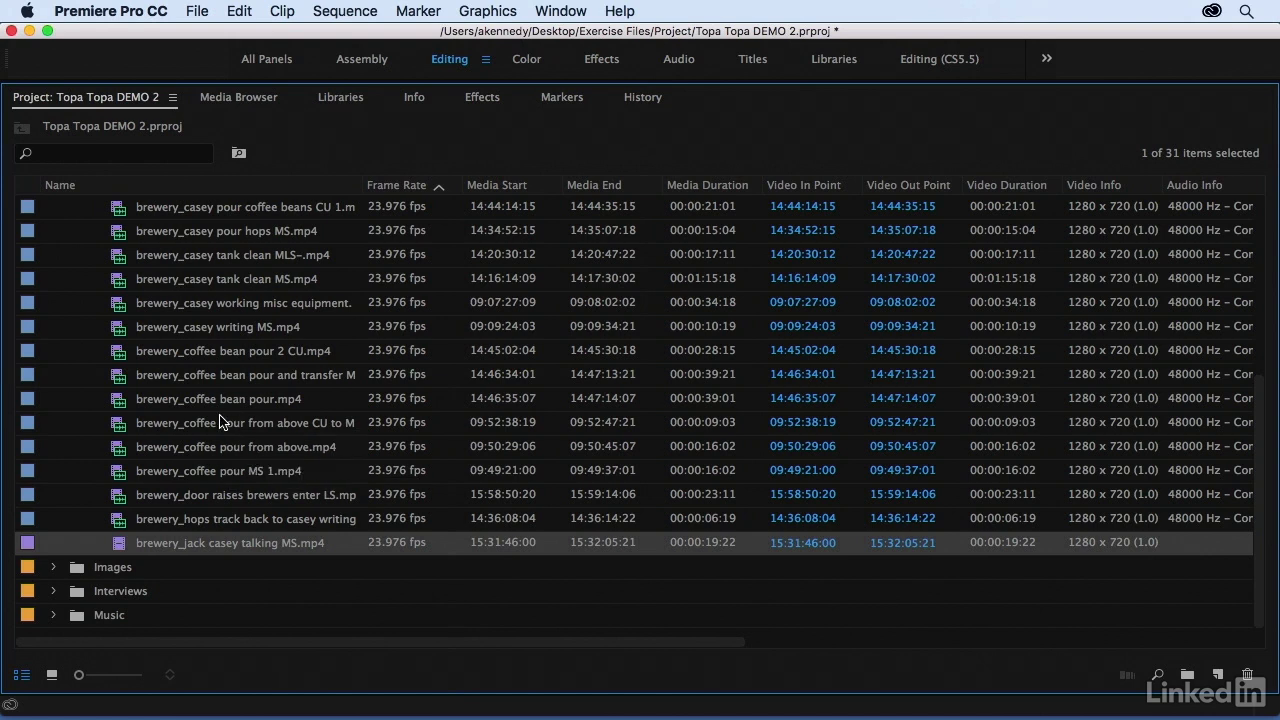
left_click(74, 255)
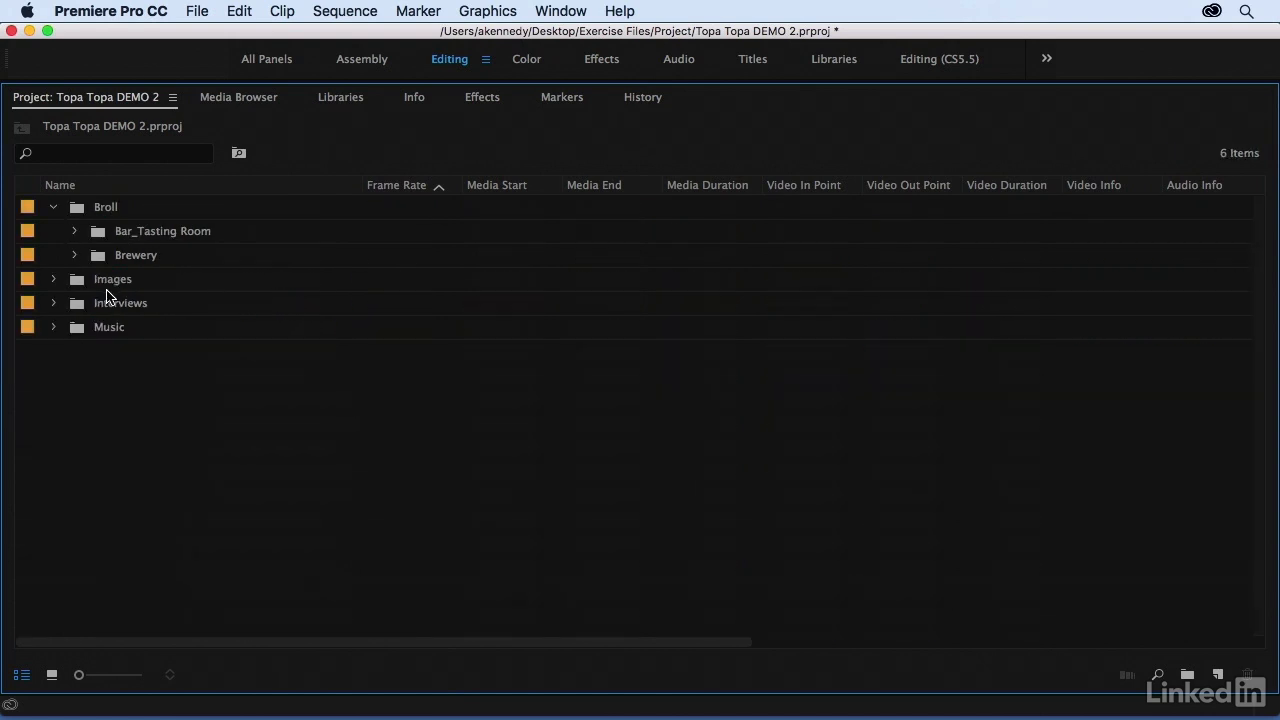
Examine the label colors of the still images in the Images bin and the audio files in the Music bin
left_click(54, 280)
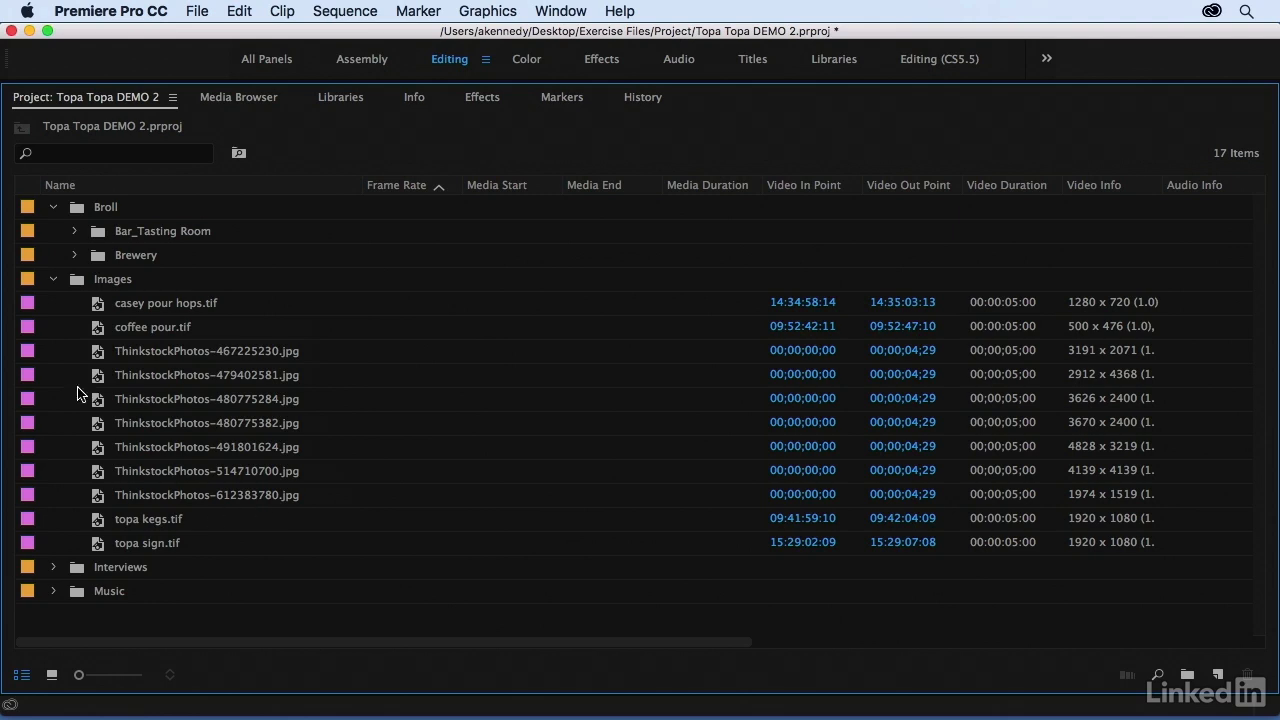
left_click(53, 279)
left_click(53, 327)
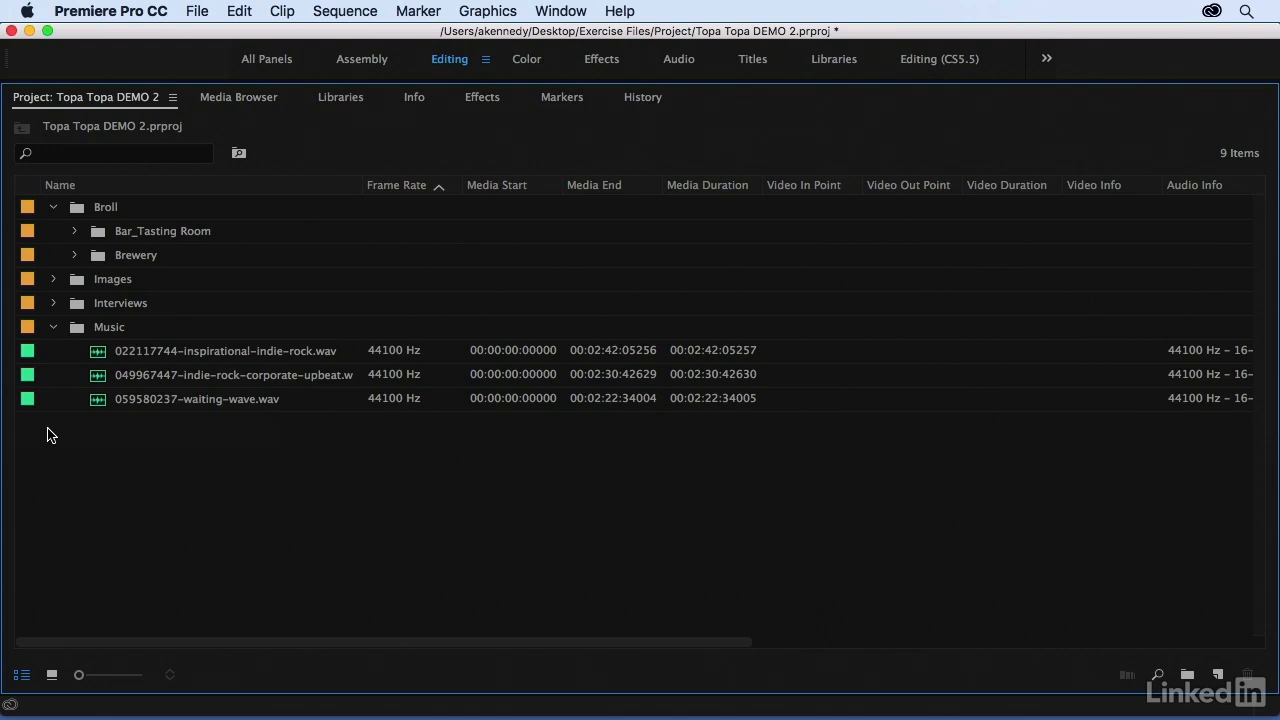
Select all the ThinkstockPhotos JPG files in the Images bin and assign them the Rose label color
left_click(54, 280)
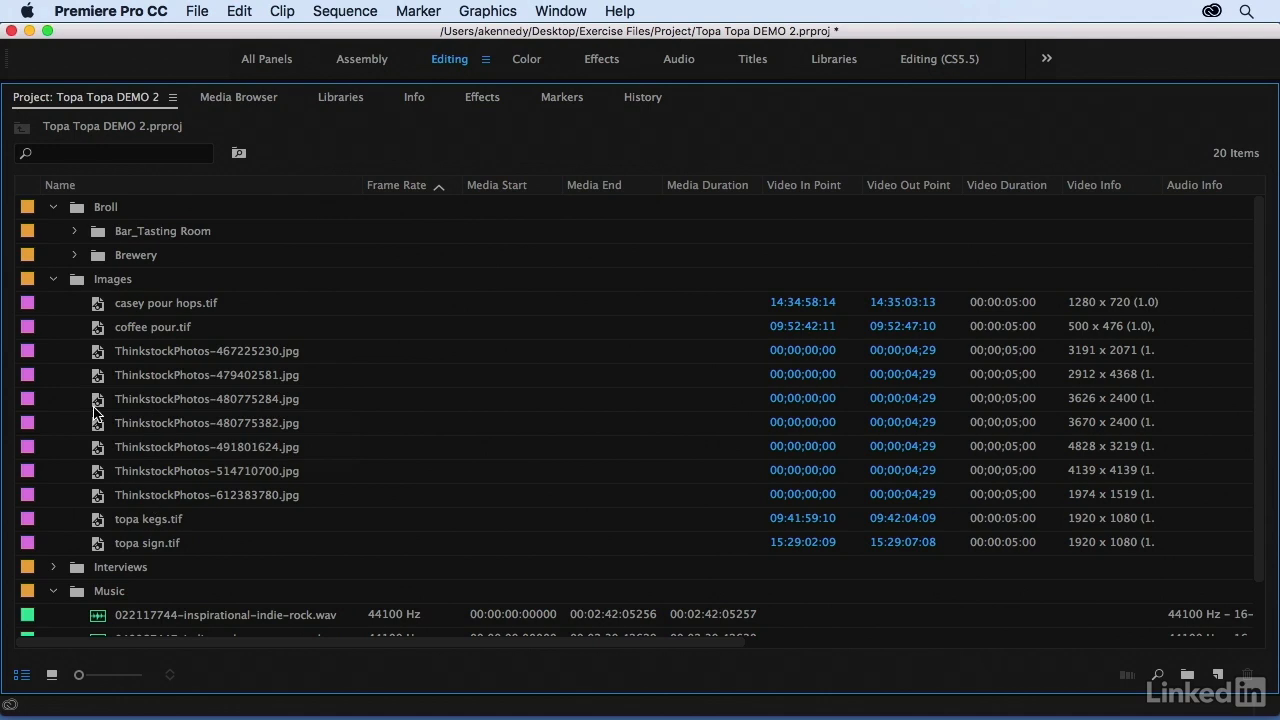
left_click(97, 352)
left_click(98, 497, "shift")
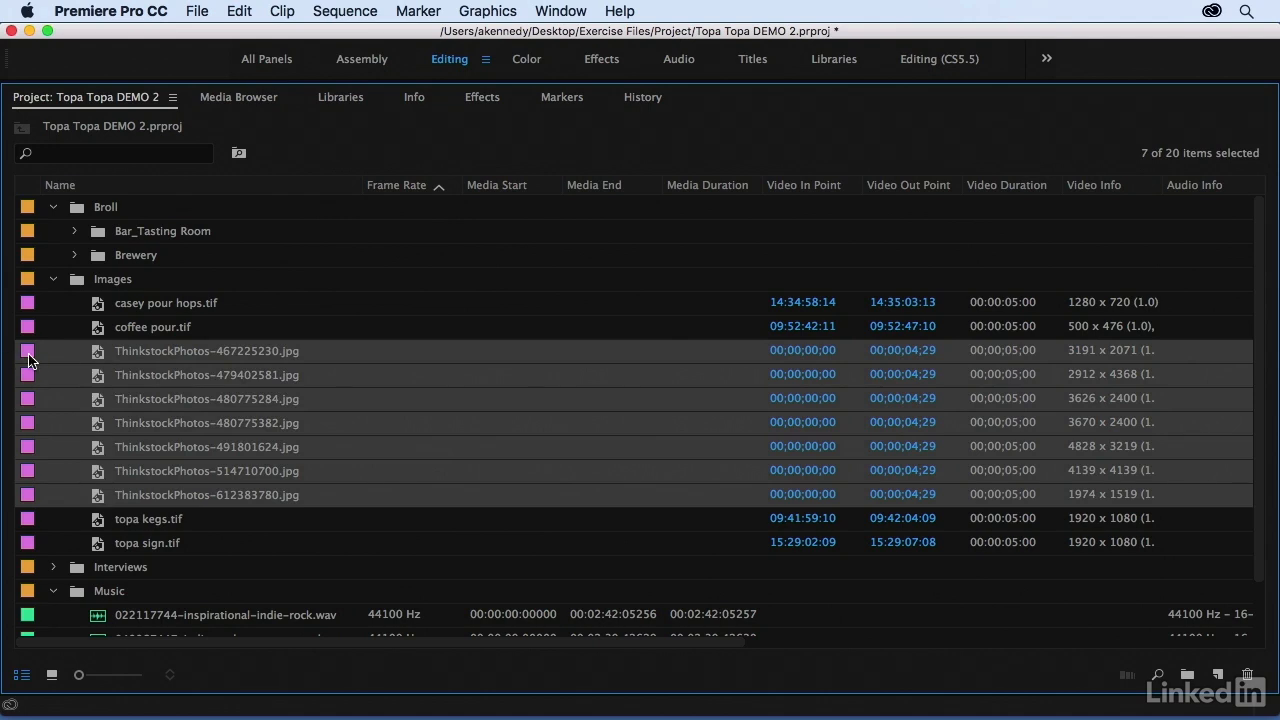
right_click(29, 361)
mouse_move(66, 676)
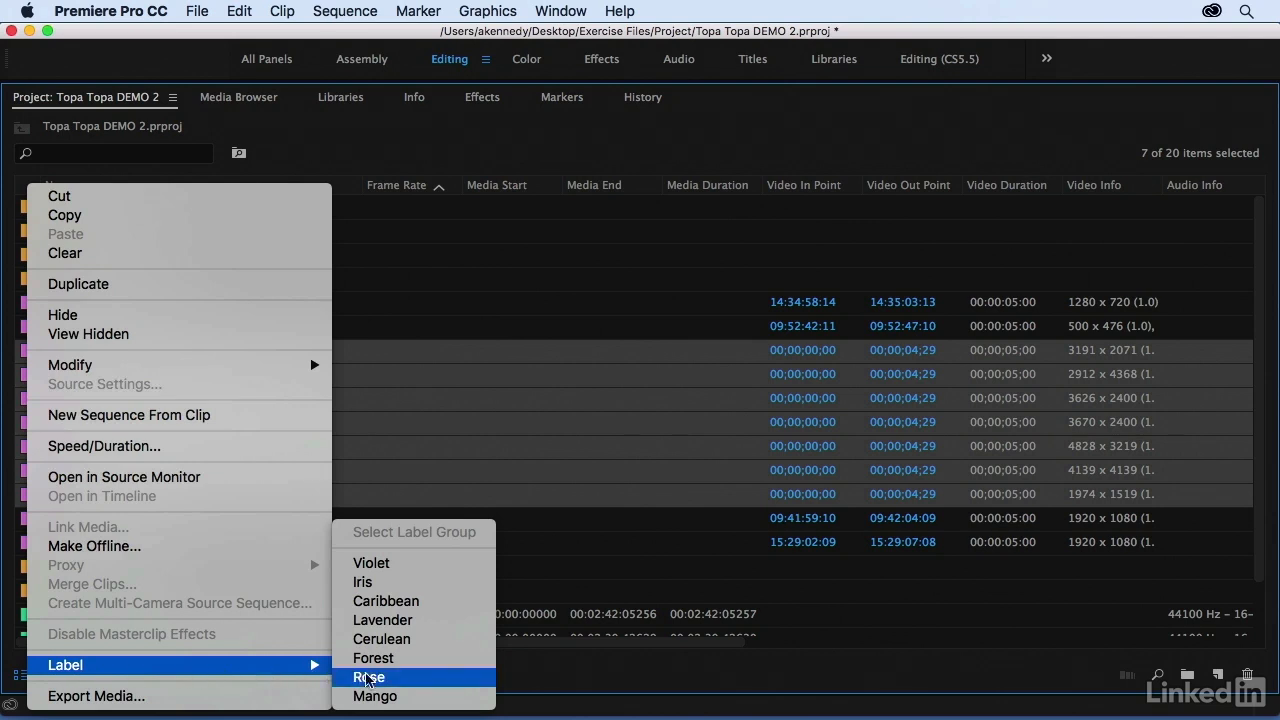
left_click(374, 678)
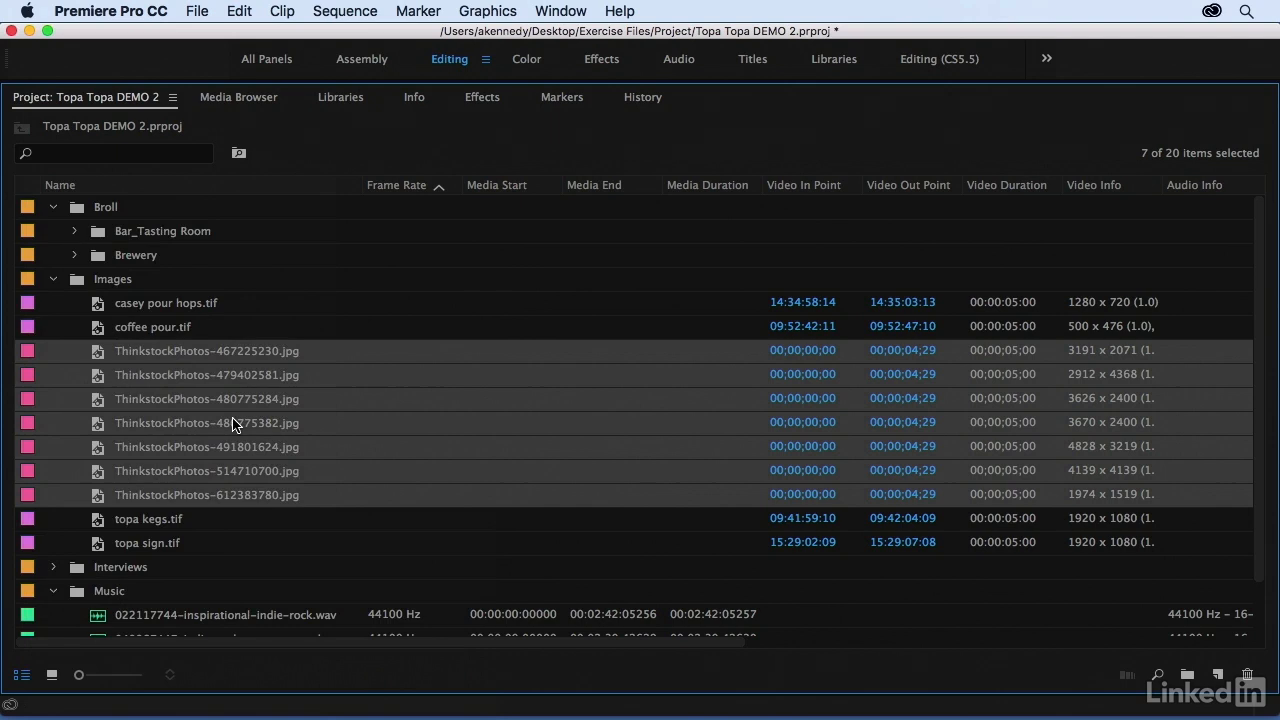
Collapse the Images and Music bins and clear the selection in the project
left_click(76, 285)
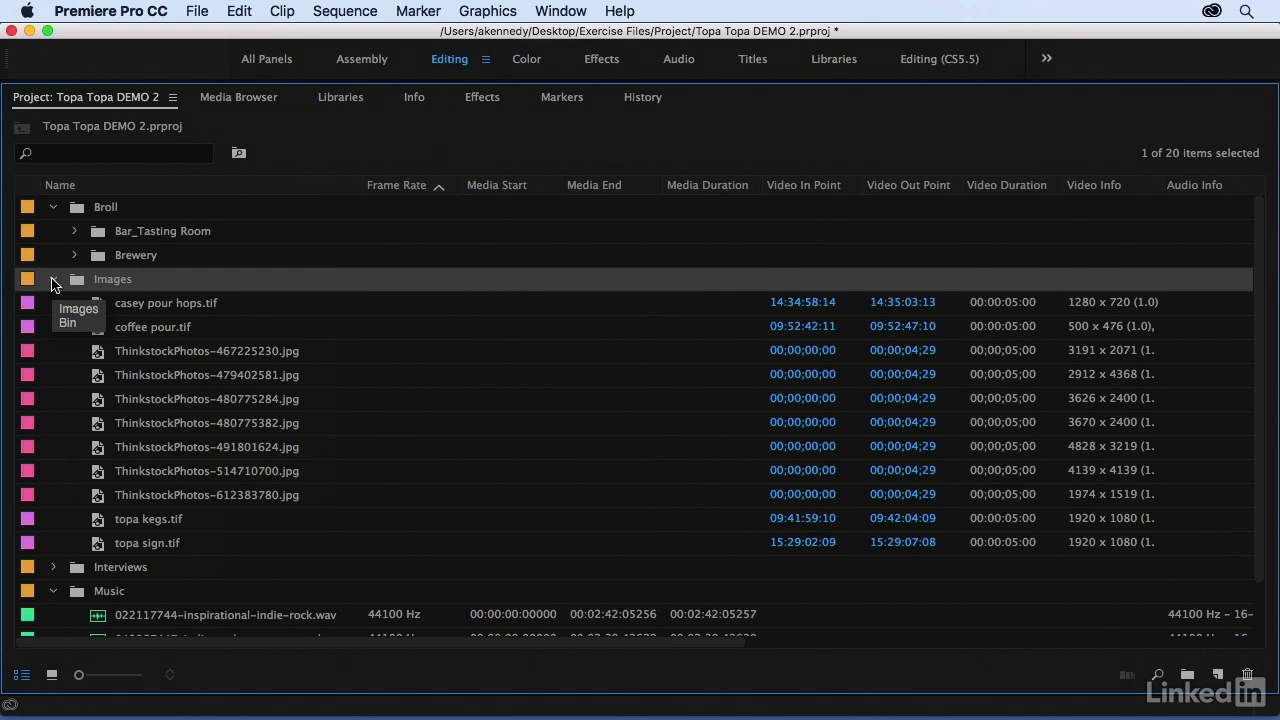
left_click(53, 280)
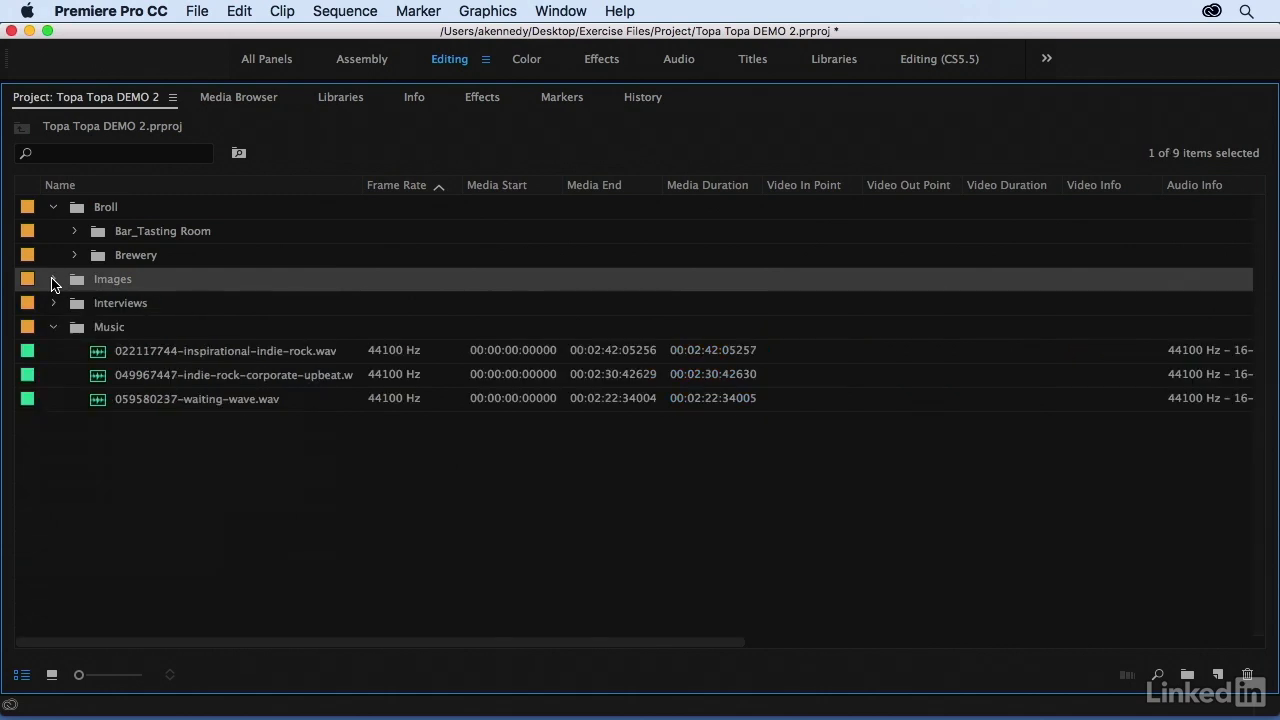
left_click(53, 328)
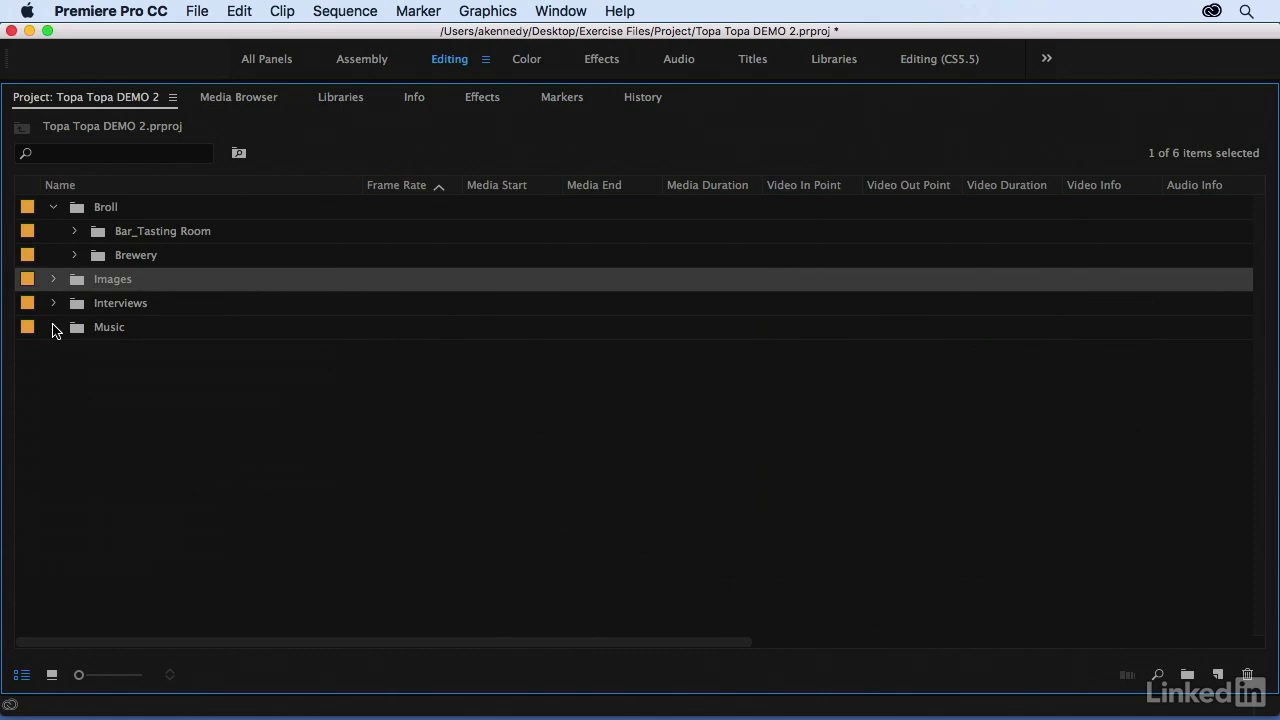
left_click(94, 376)
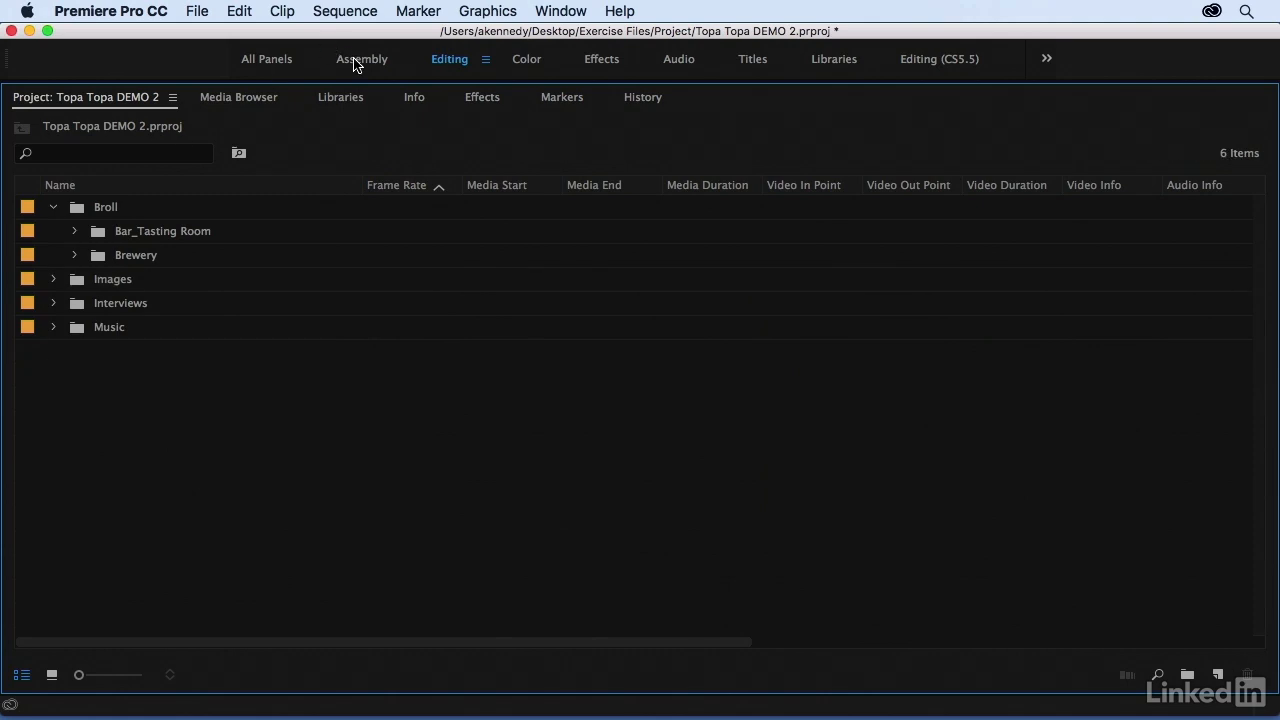
Switch to the Assembly workspace and expand the Brewery bin to look through its clips
left_click(358, 60)
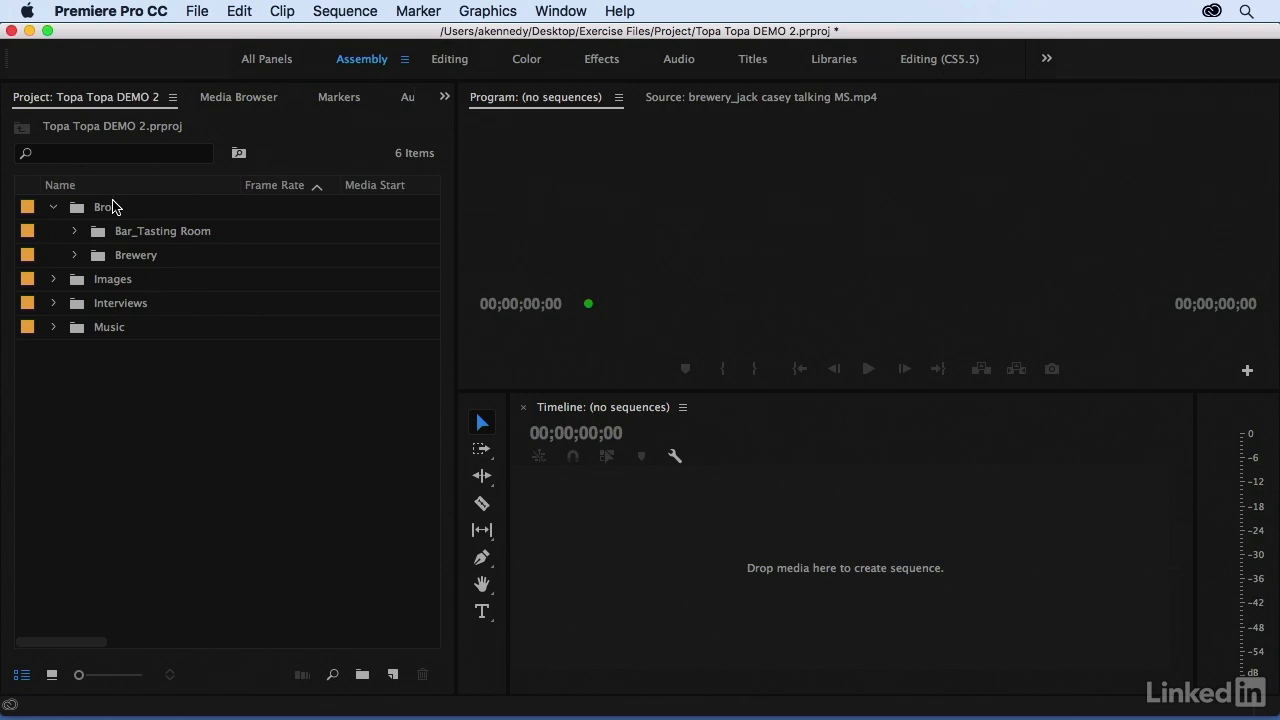
left_click(74, 255)
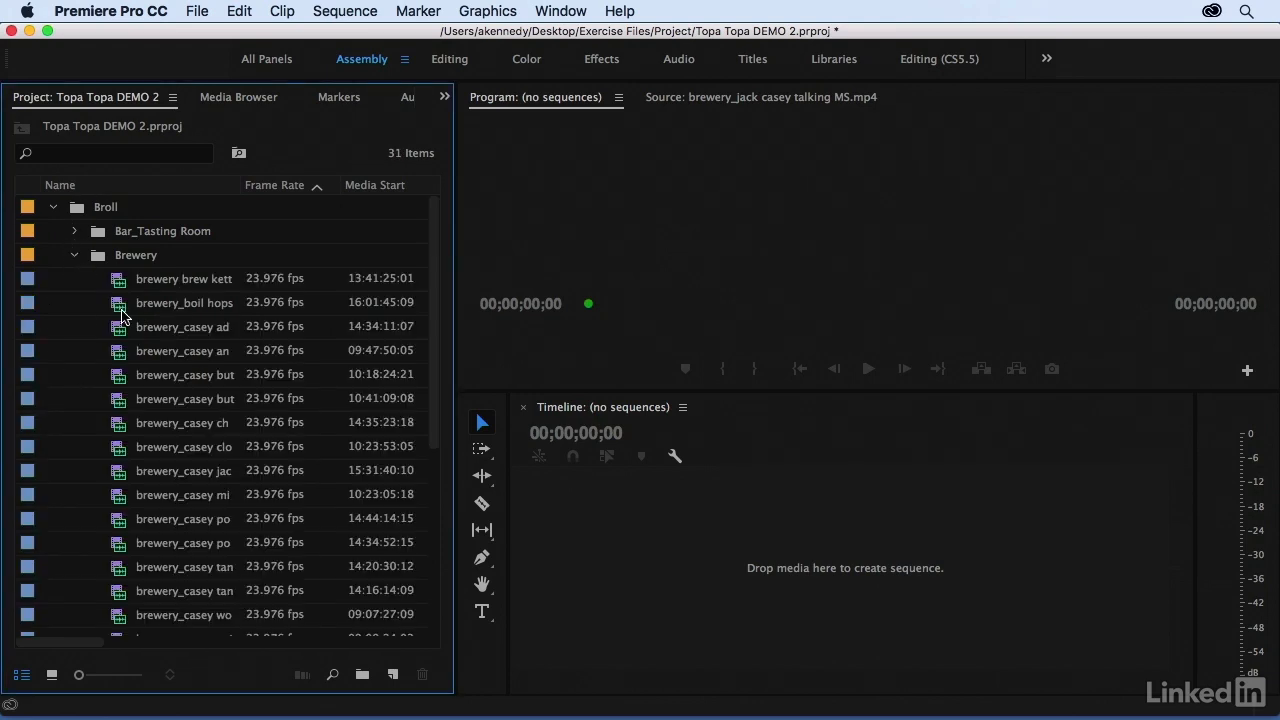
scroll(80, 450, "down", 6)
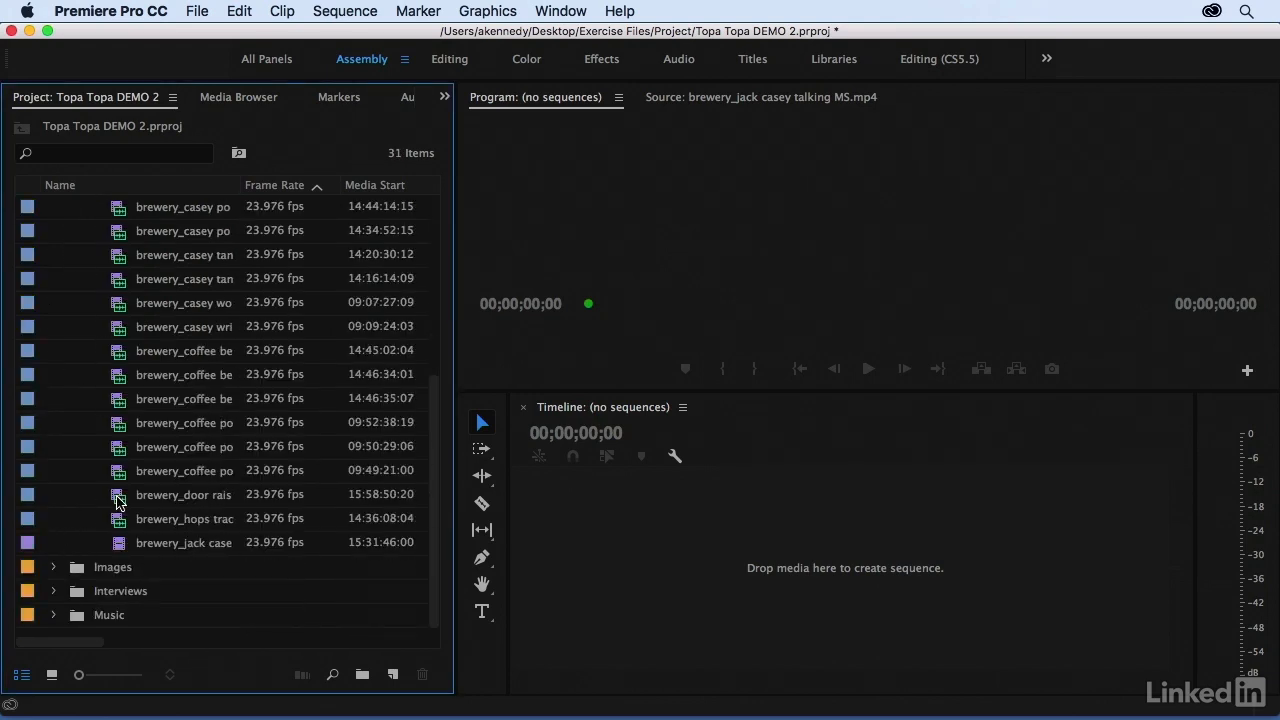
Create a sequence in the empty timeline from the last three Brewery clips: the door, hops and talking MS clips
left_click(118, 502)
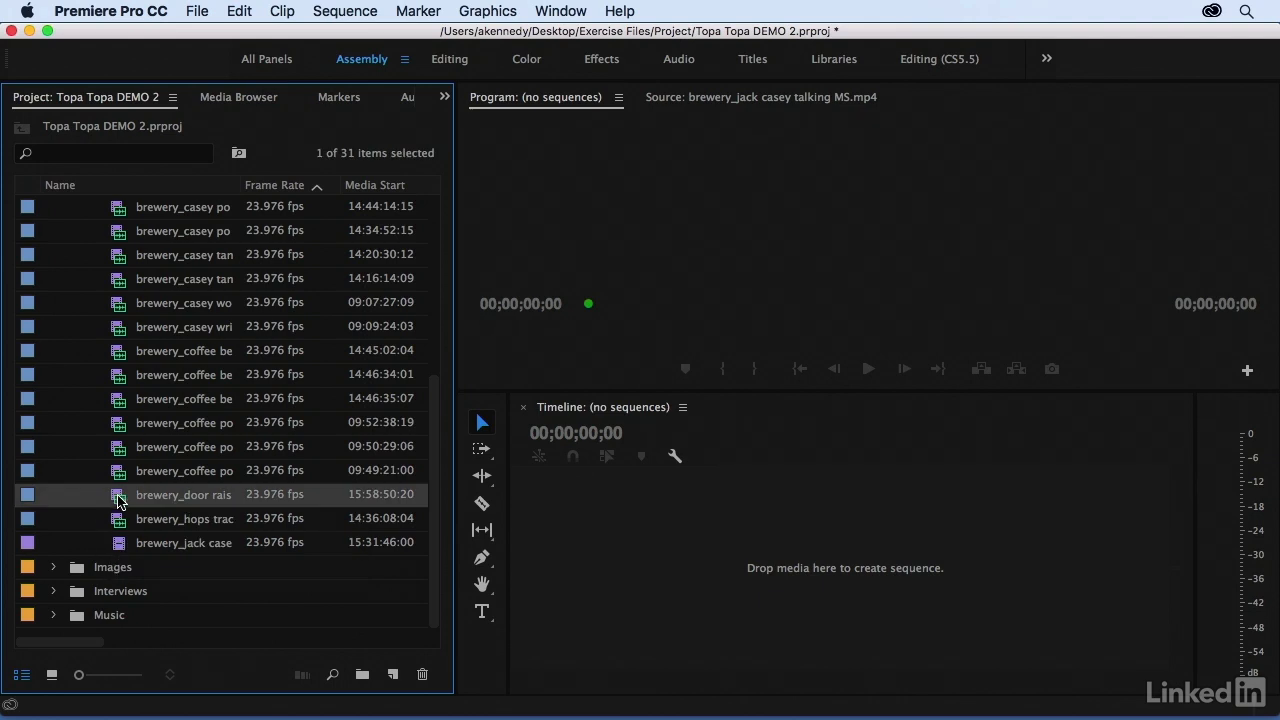
left_click(120, 546, "shift")
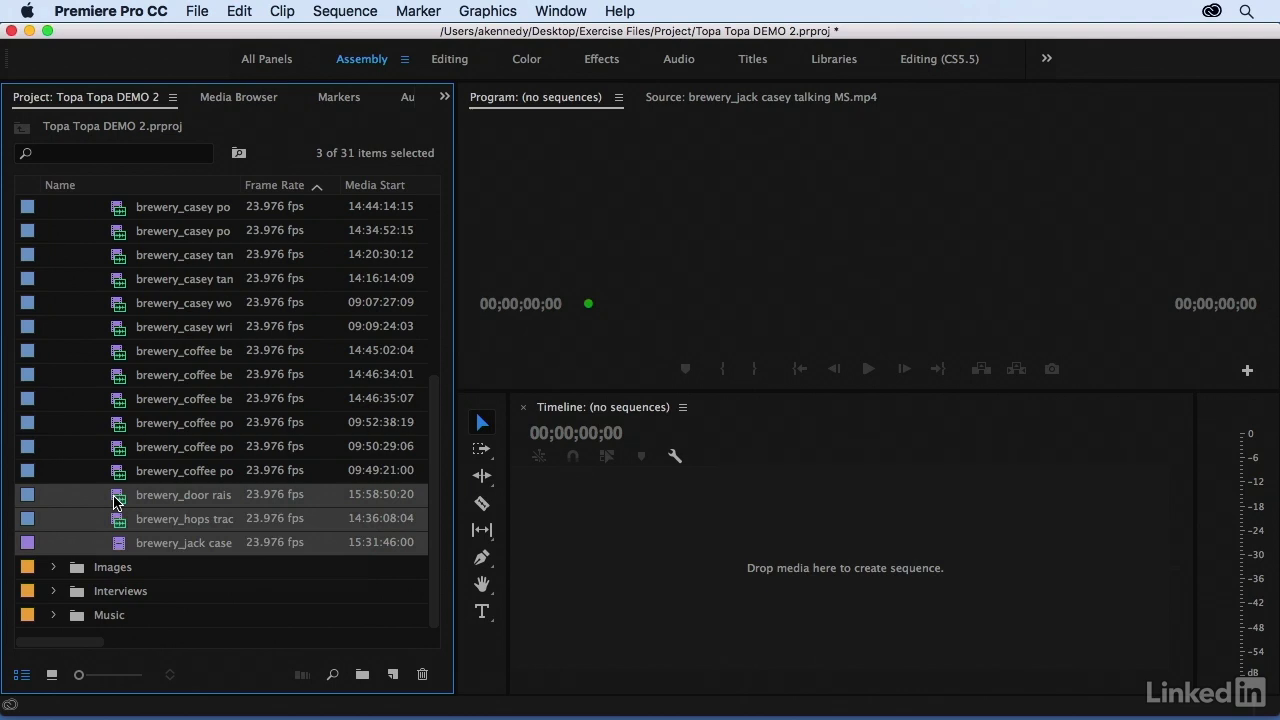
left_click_drag(113, 506, 730, 553)
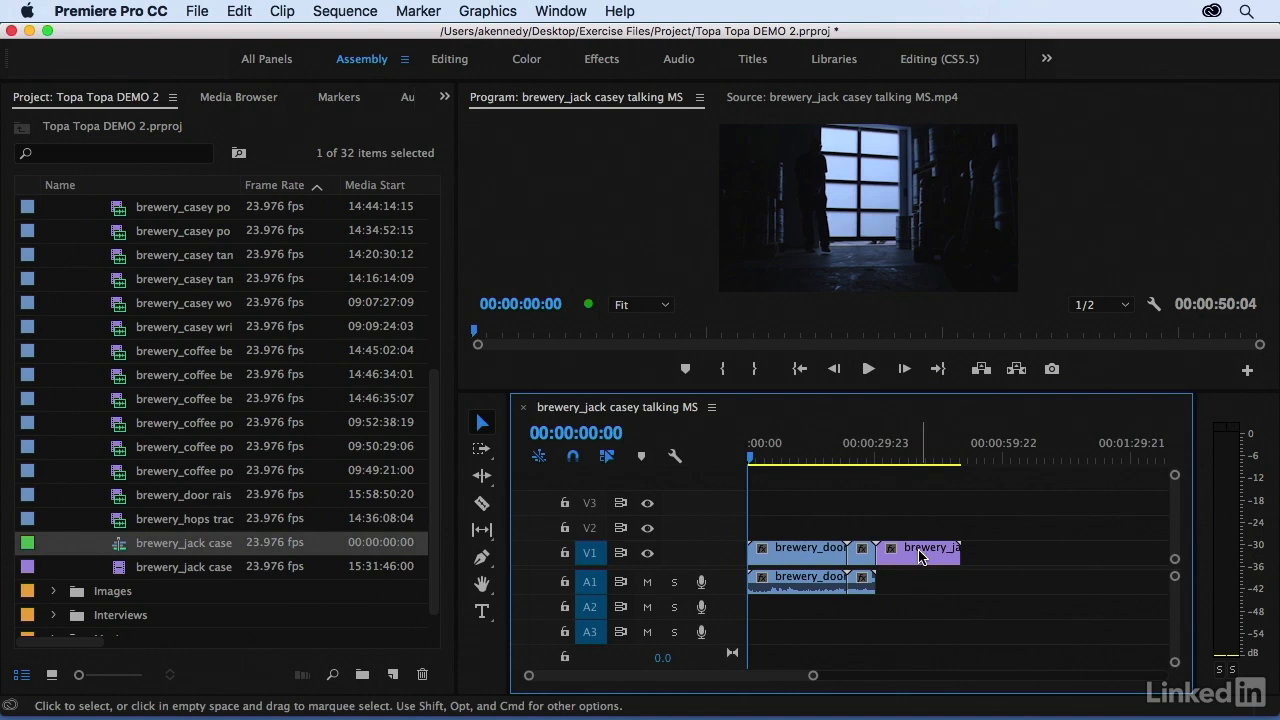
Append the first four stills of the Images bin, two TIFs and two ThinkstockPhotos, after the last clip on V1
scroll(150, 530, "down", 1)
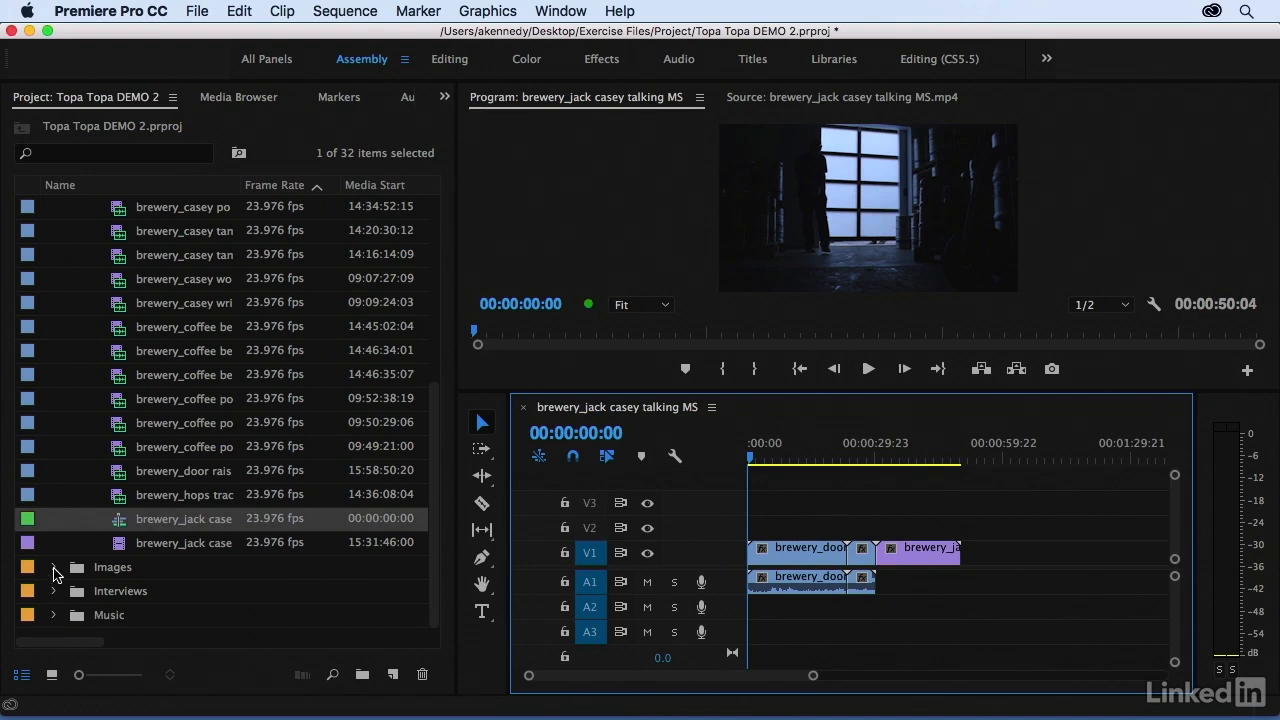
left_click(53, 567)
left_click_drag(433, 516, 438, 598)
left_click(98, 404)
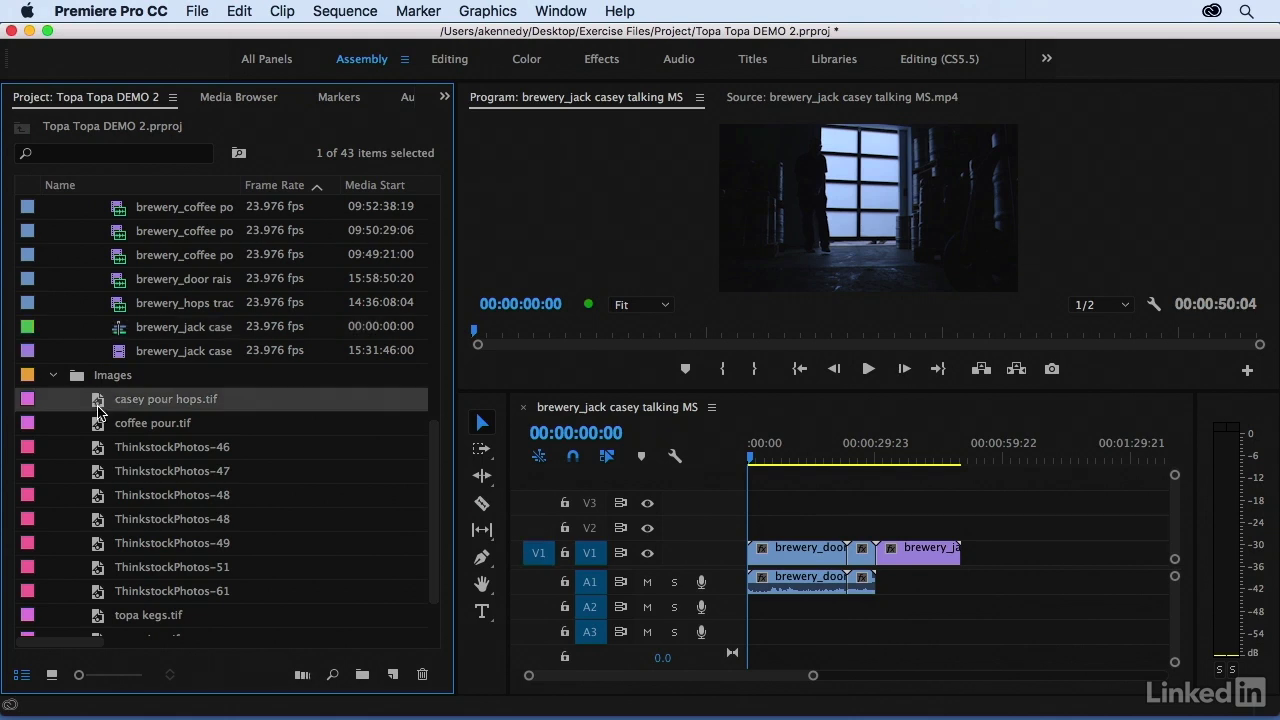
left_click(96, 476, "shift")
left_click_drag(99, 418, 962, 553)
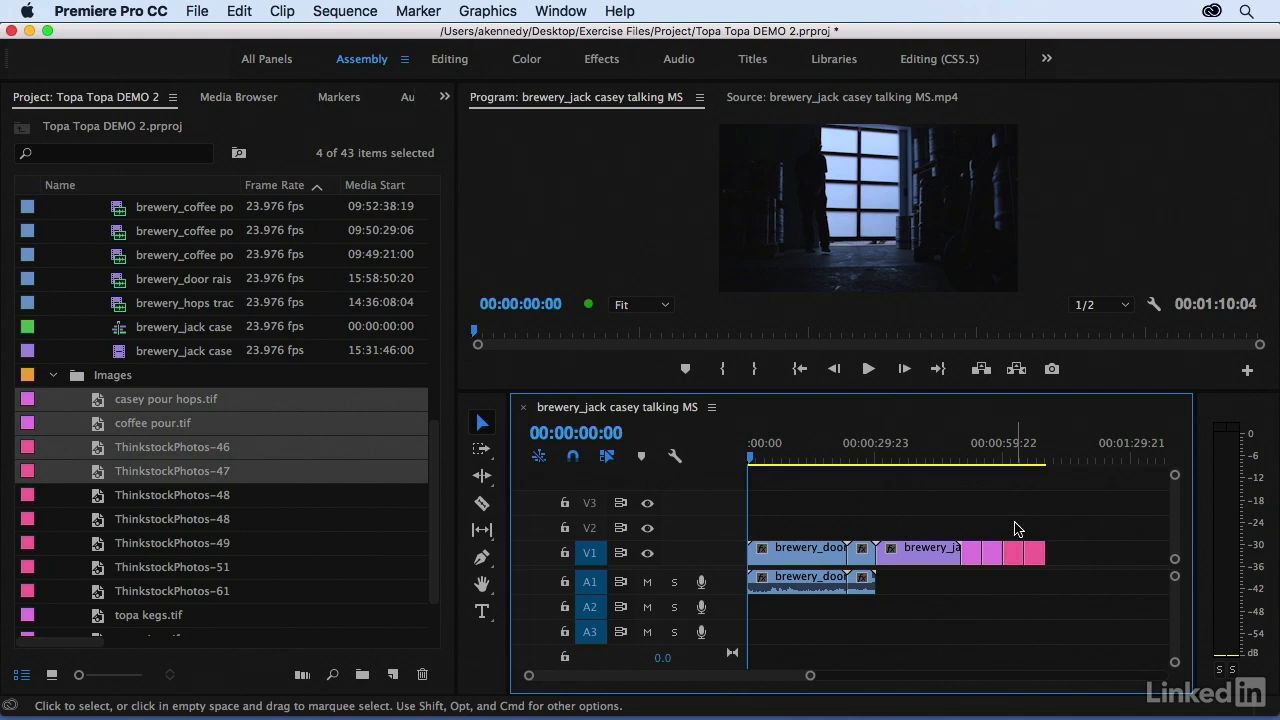
Place 022117744-inspirational-indie-rock.wav from the Music bin at the start of track A2 and fit the whole sequence in the timeline
left_click_drag(437, 486, 423, 666)
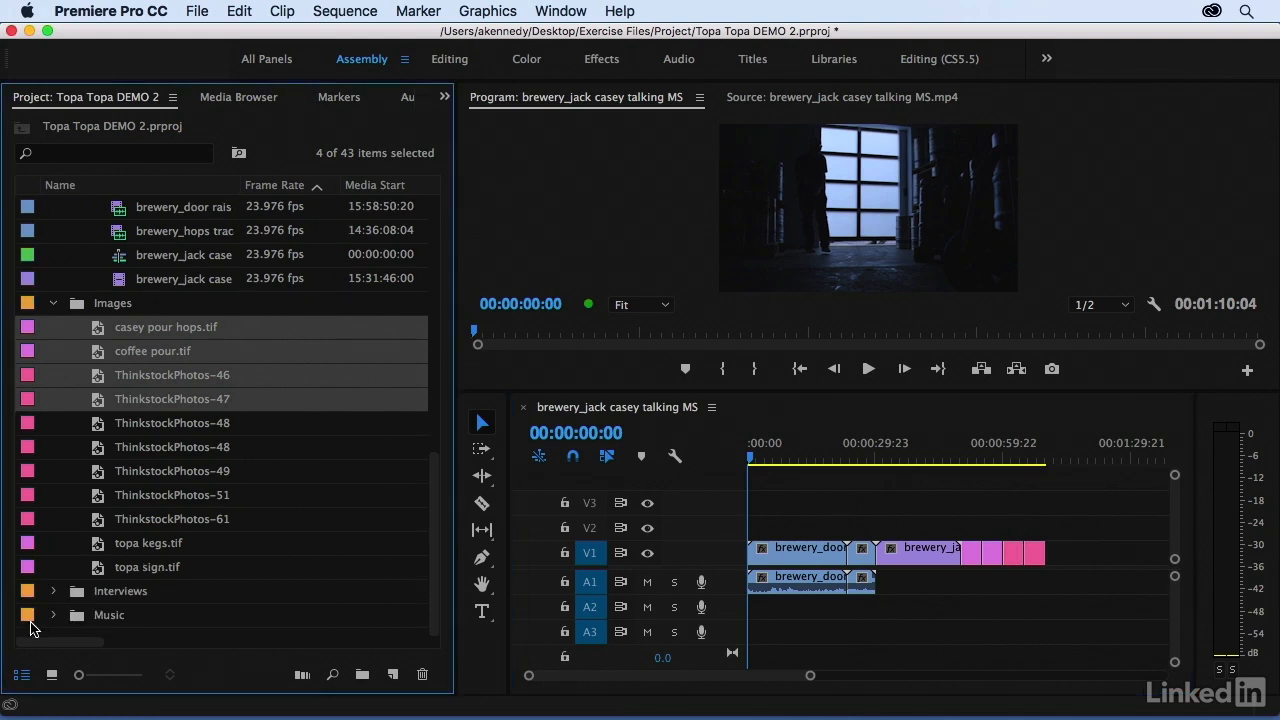
left_click(53, 615)
scroll(427, 604, "down", 3)
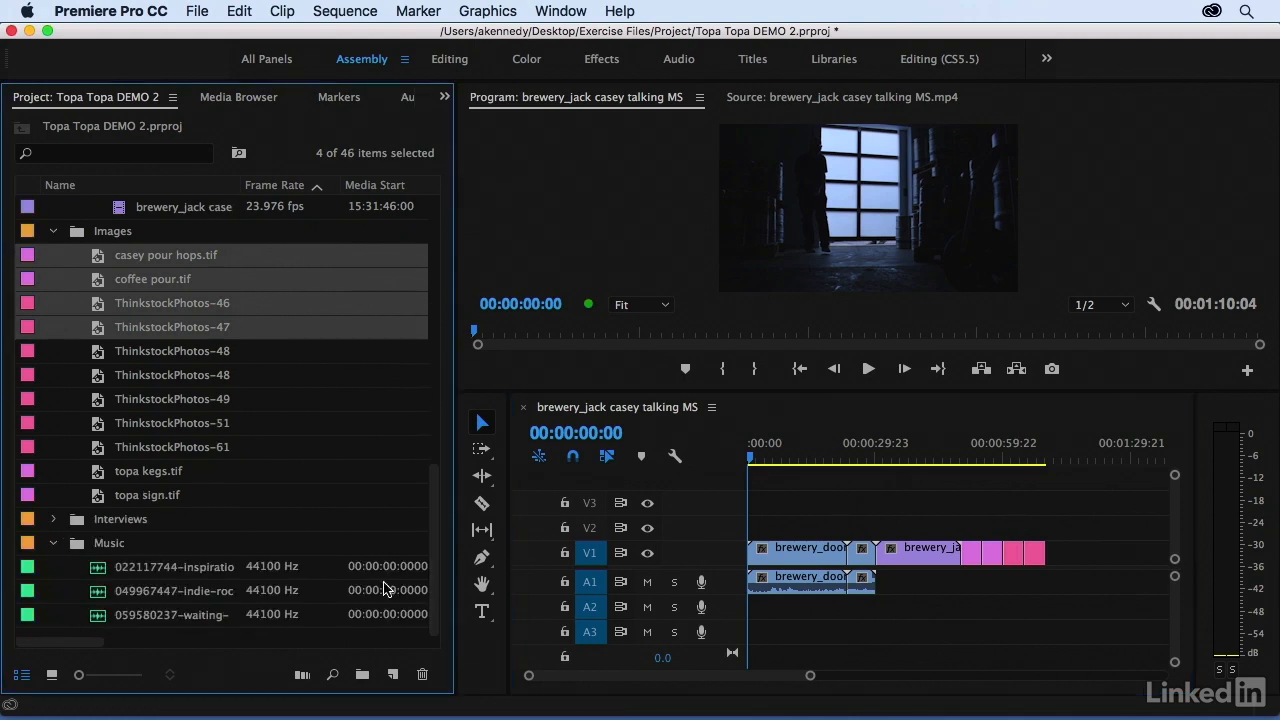
left_click_drag(102, 570, 746, 621)
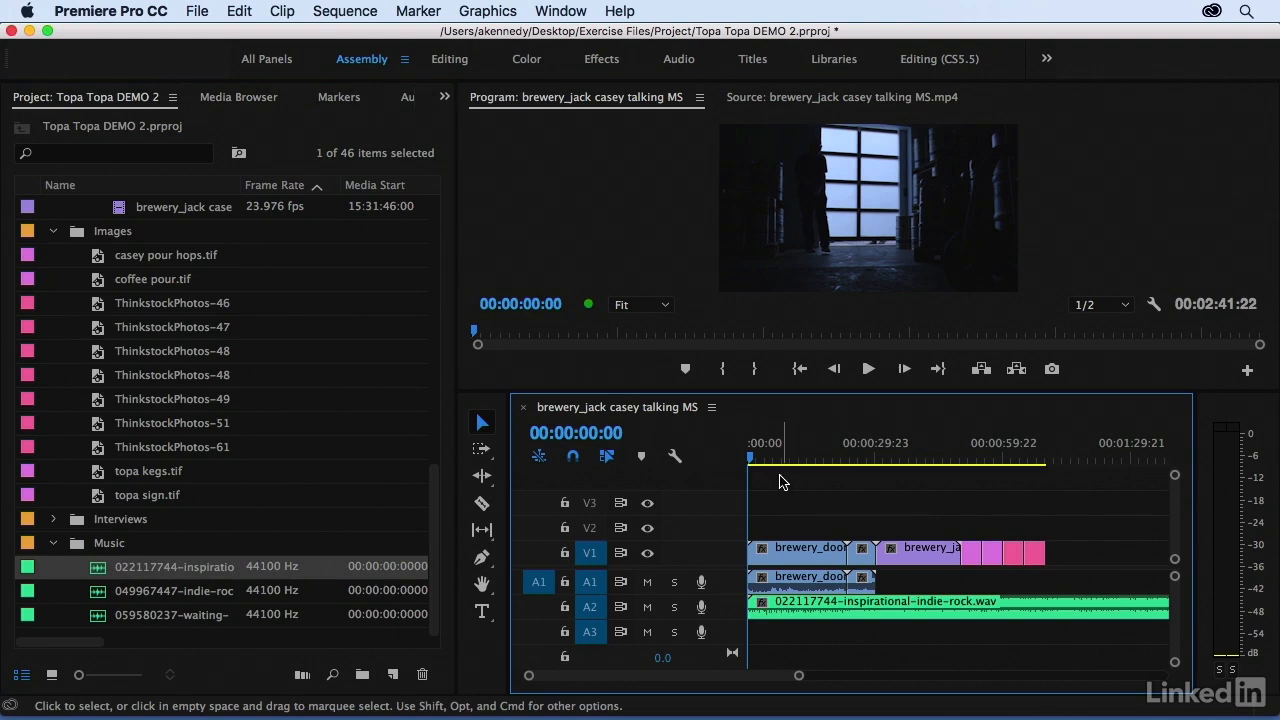
key("backslash")
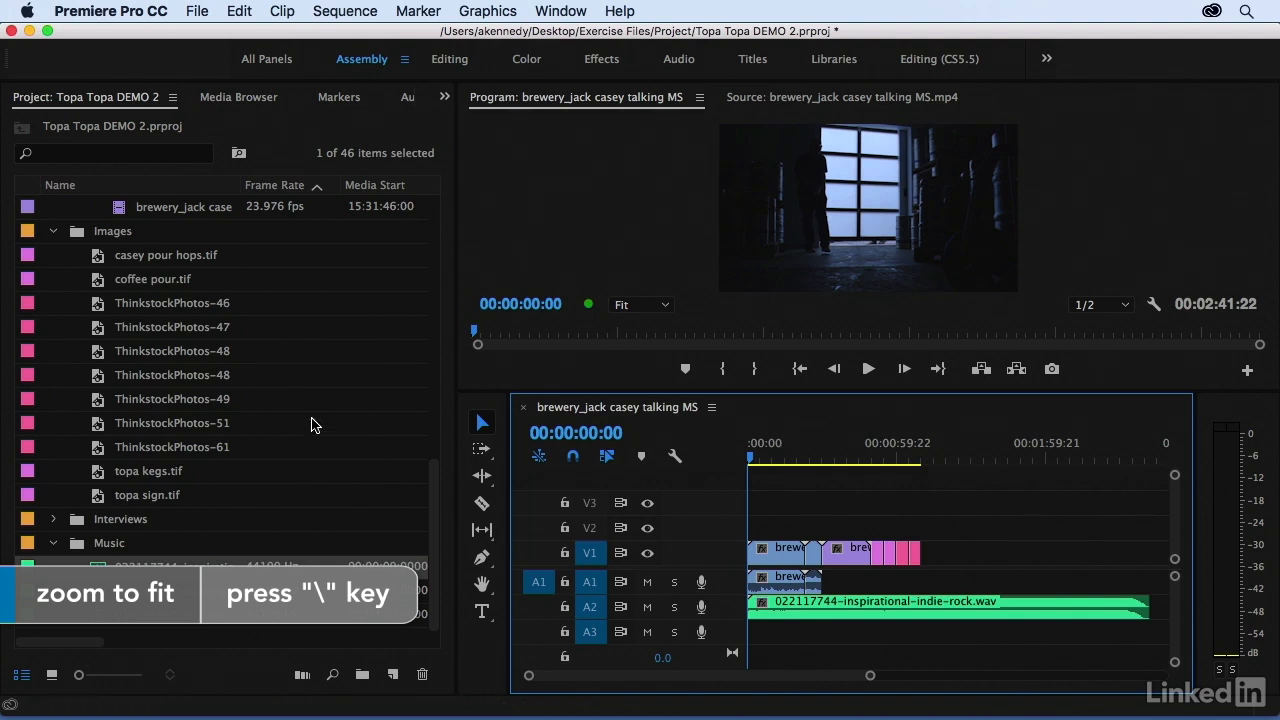
Reveal the open sequence in the project and rename it Topa Assets DEMO
left_click_drag(438, 461, 435, 401)
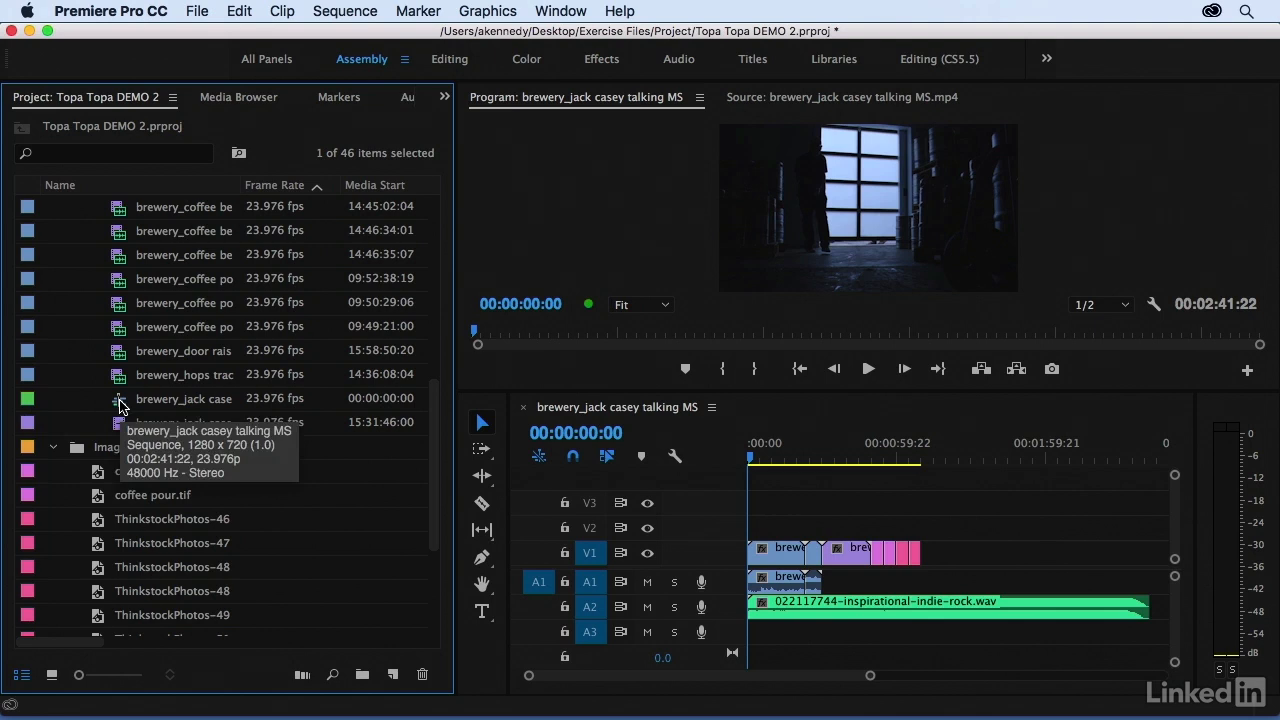
left_click_drag(432, 446, 443, 243)
left_click(712, 409)
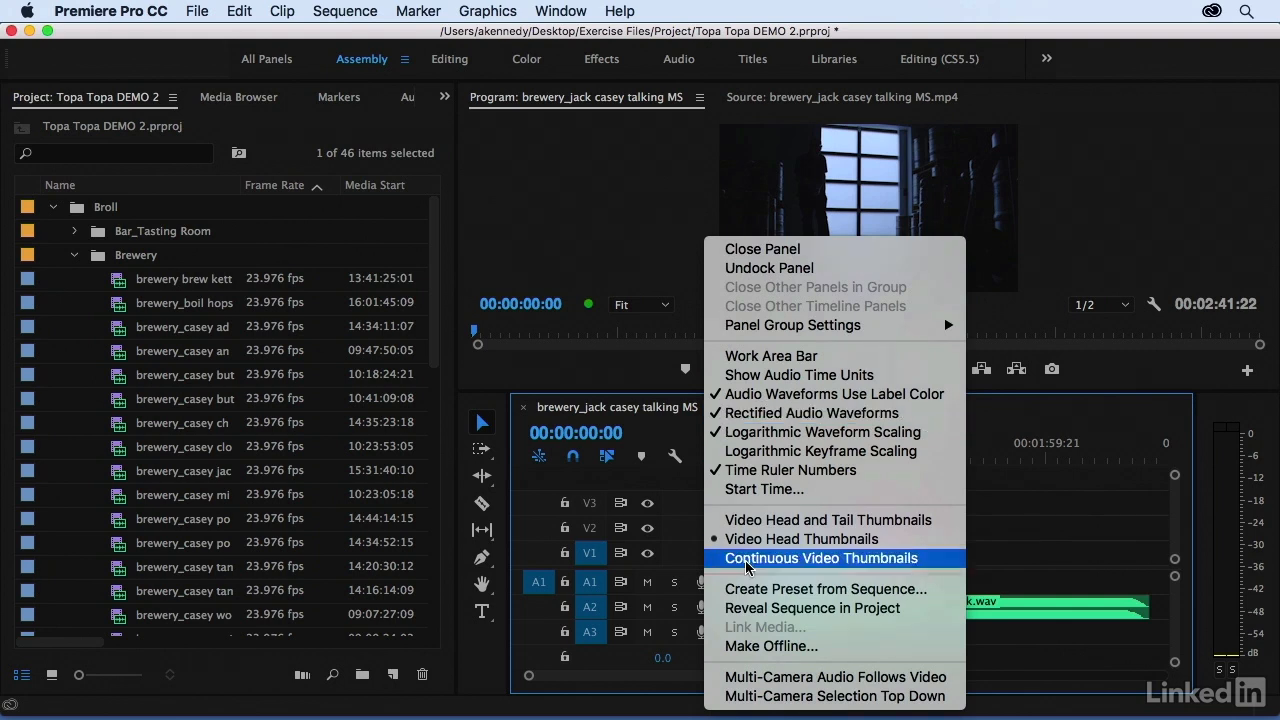
left_click(802, 609)
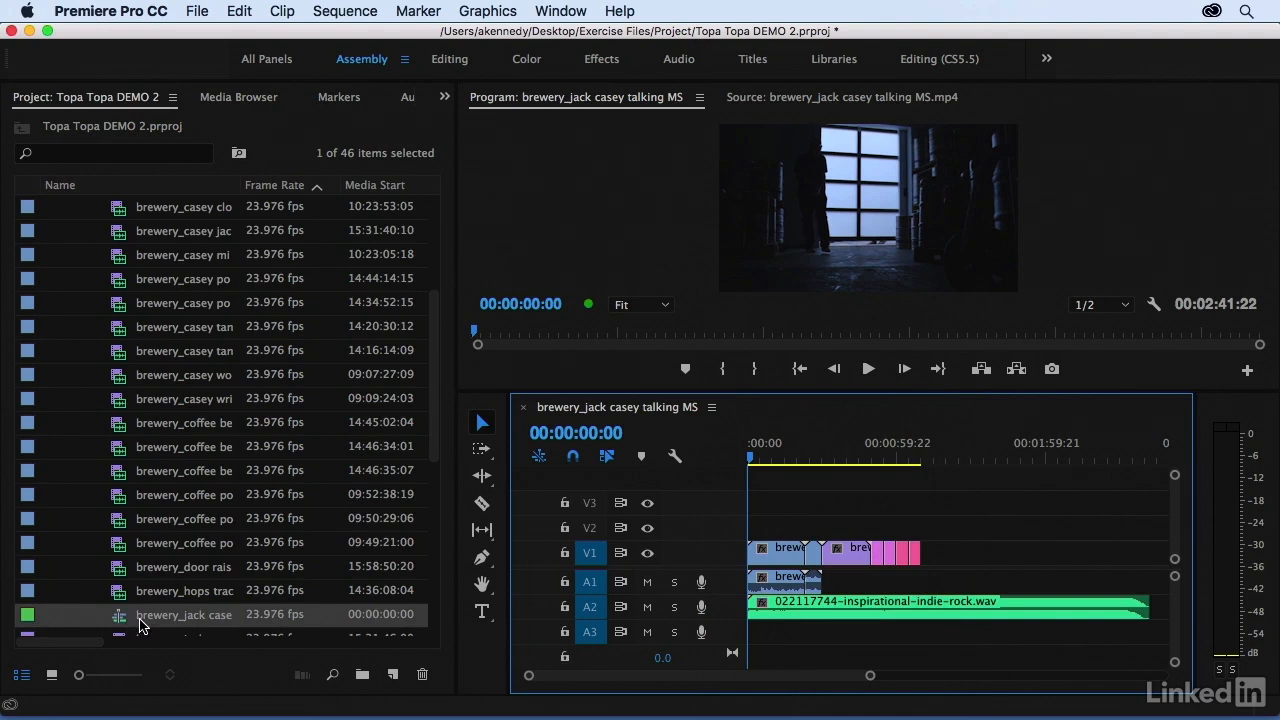
scroll(320, 496, "down", 3)
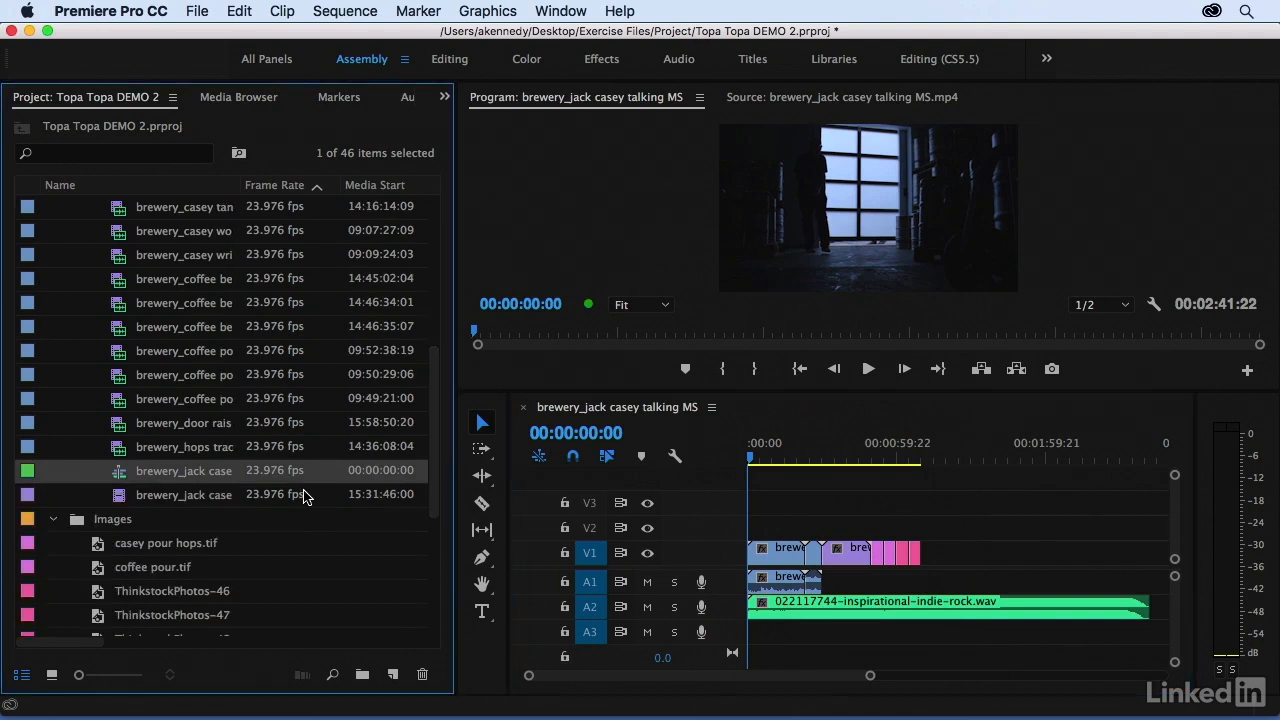
left_click(172, 472)
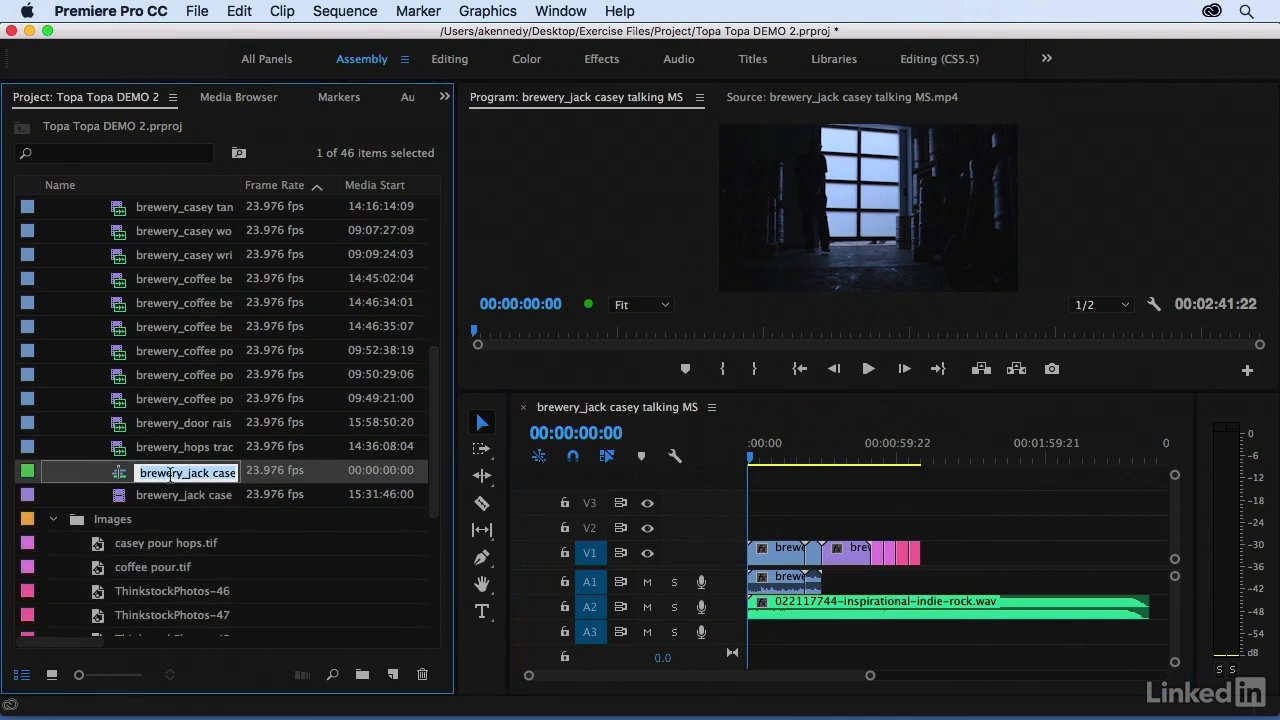
type("Topa Assets DEMO")
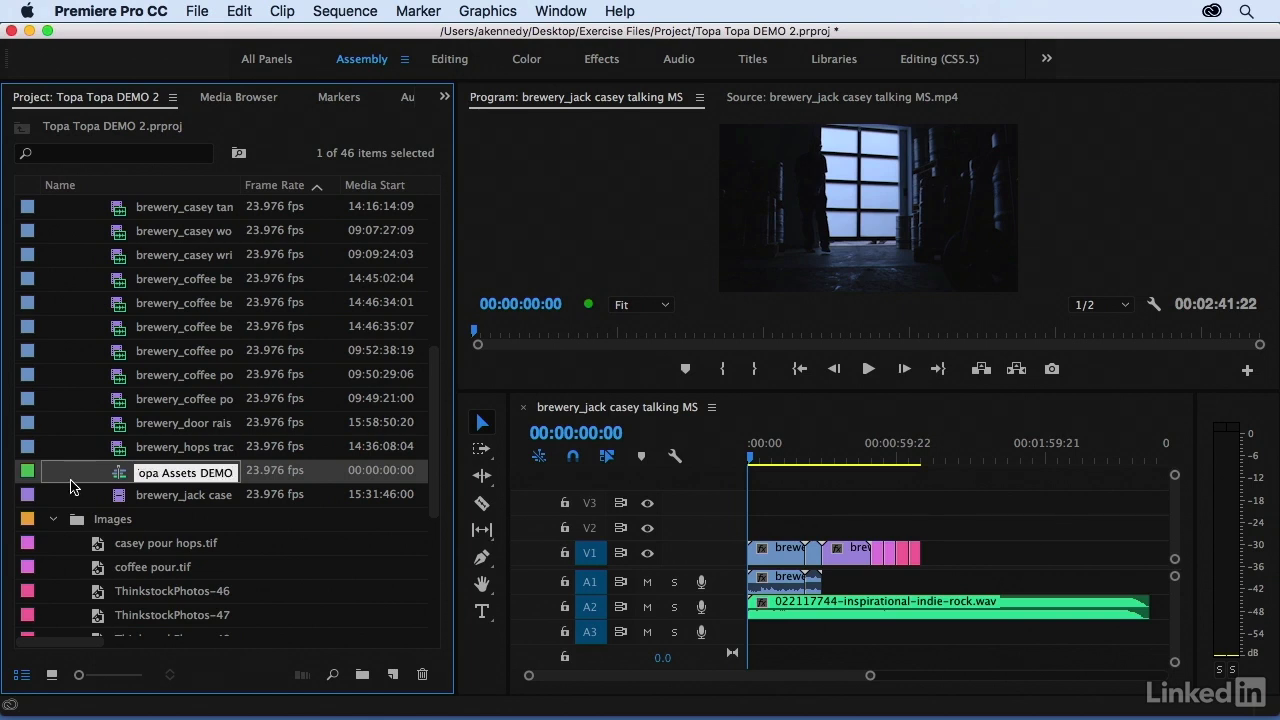
key("Return")
Collapse the Images and Music bins and move the Topa Assets DEMO sequence out of the Brewery bin to the project's root level
left_click(54, 519)
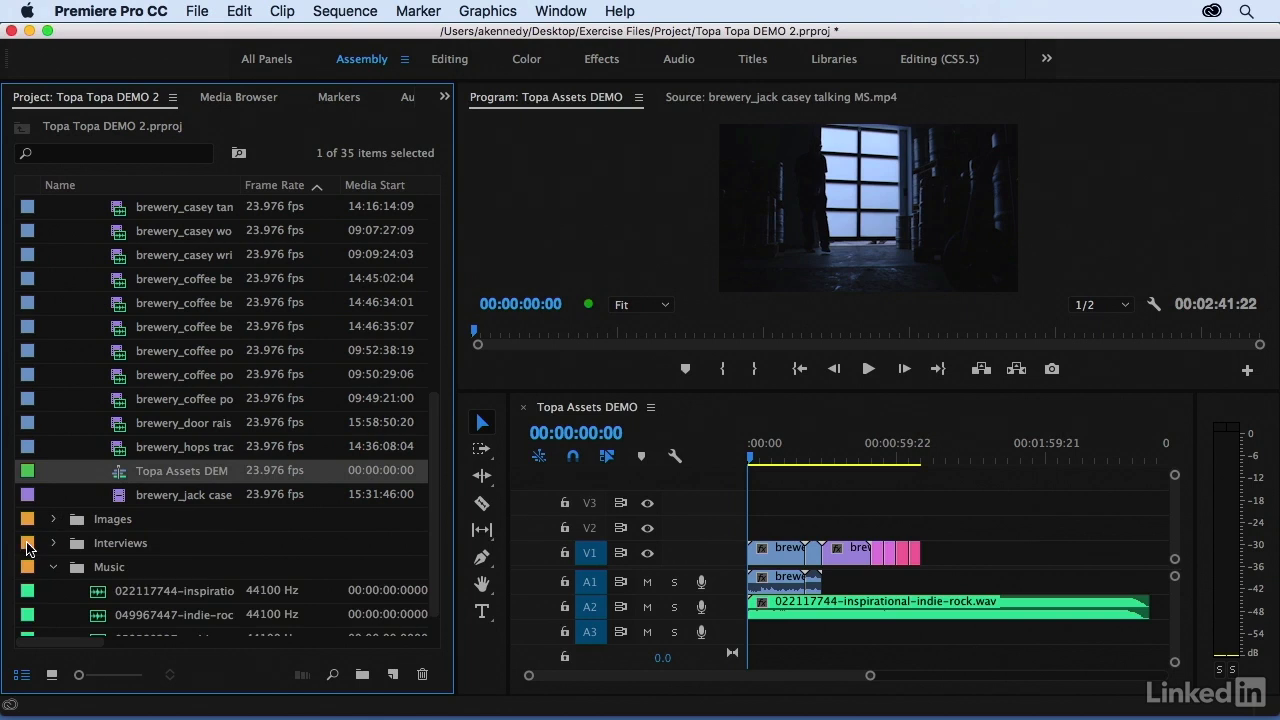
left_click(54, 567)
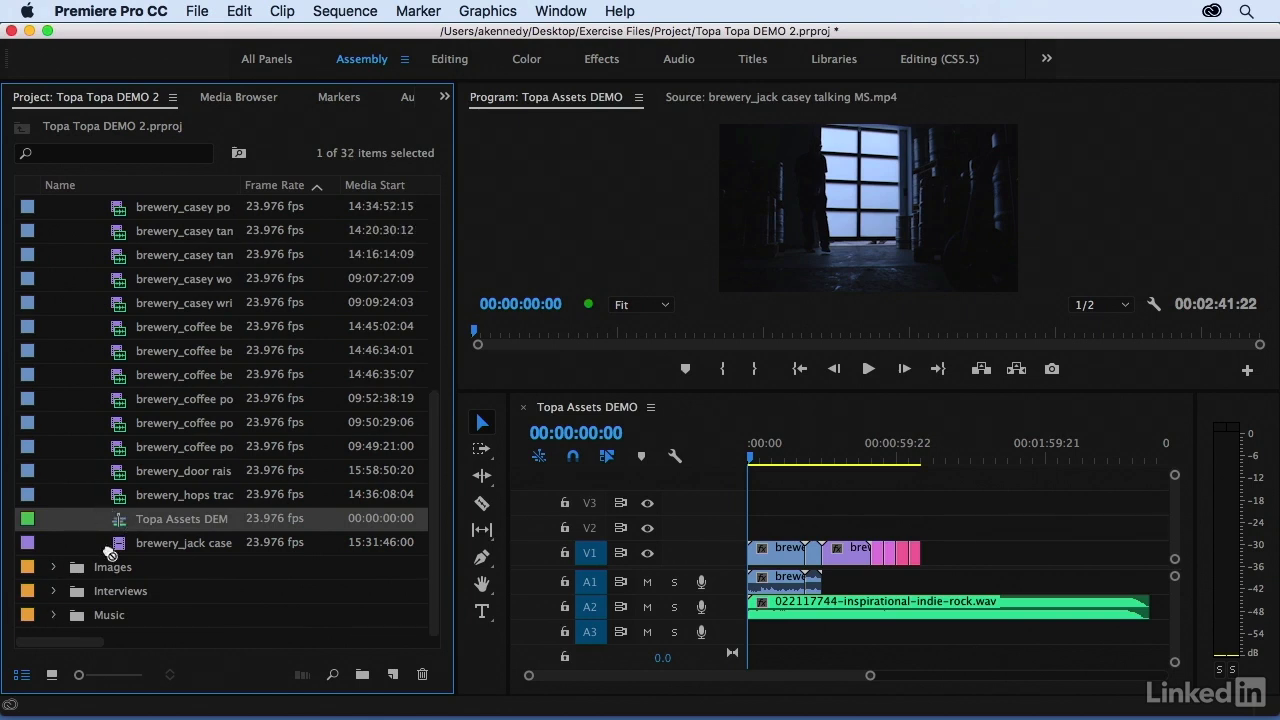
left_click(56, 630)
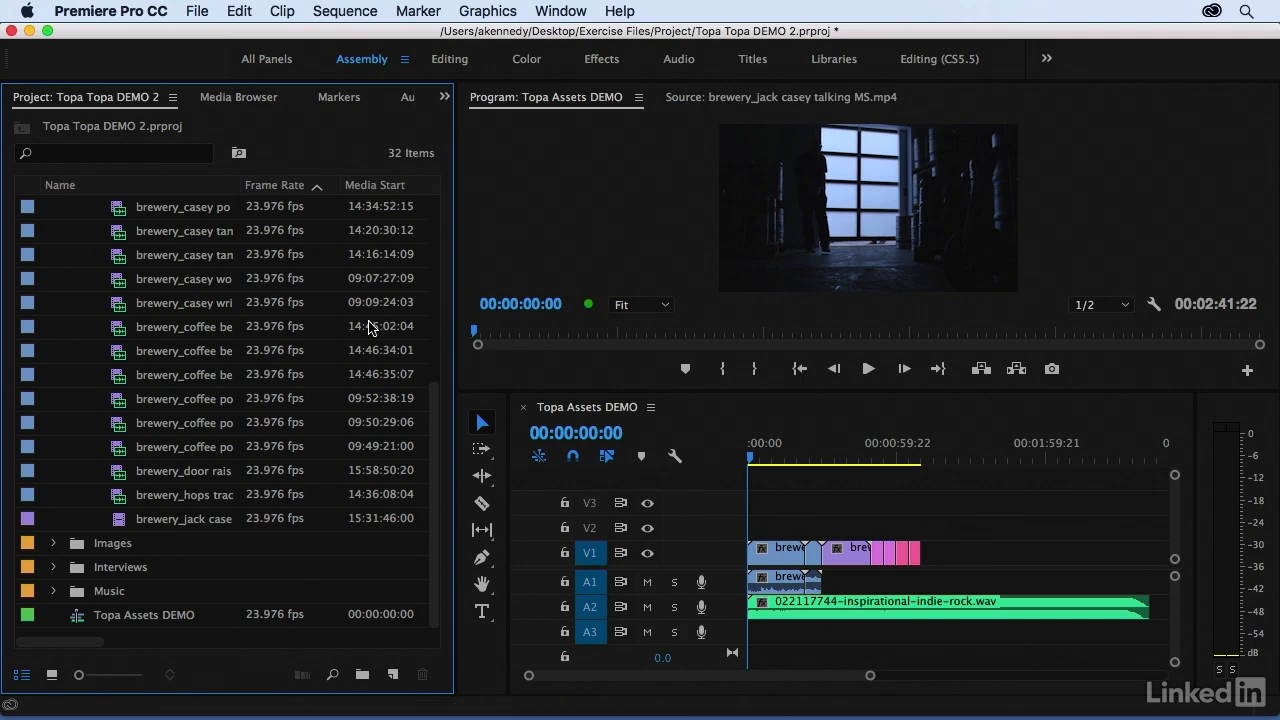
Delete the working misc equipment clip, which the sequence does not use, from the Brewery bin and undo the deletion
left_click(119, 286)
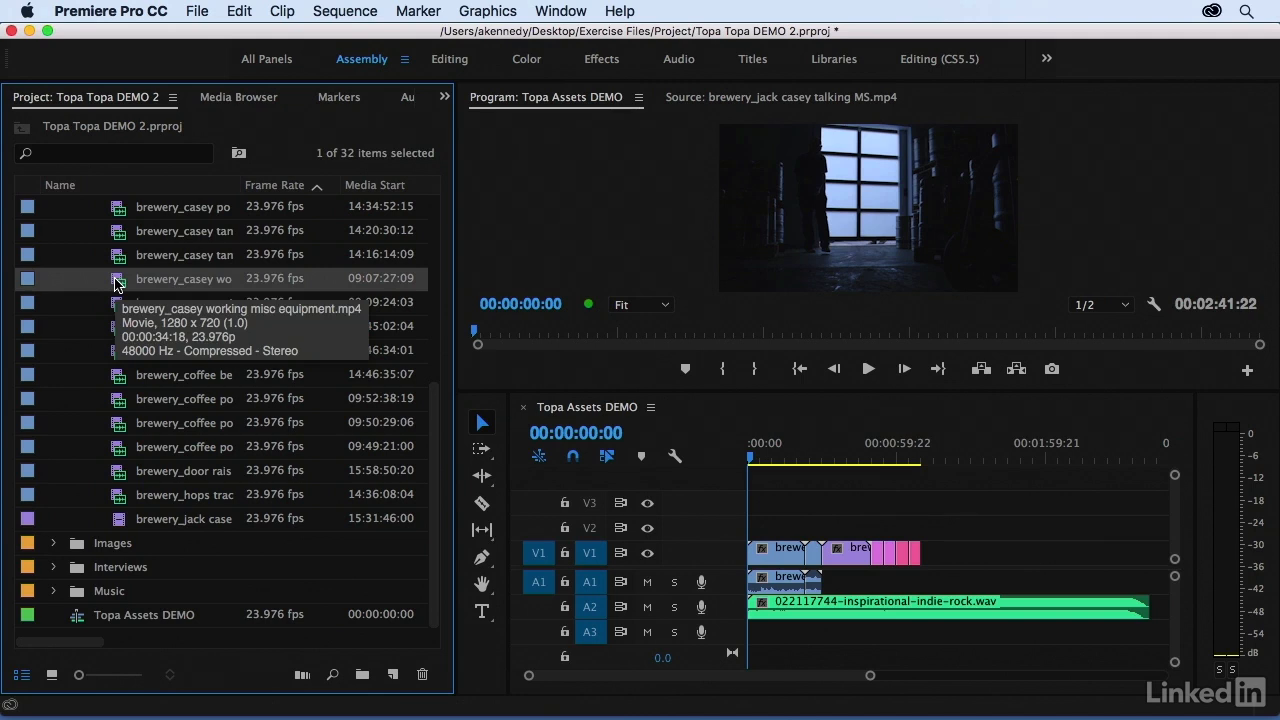
key("Delete")
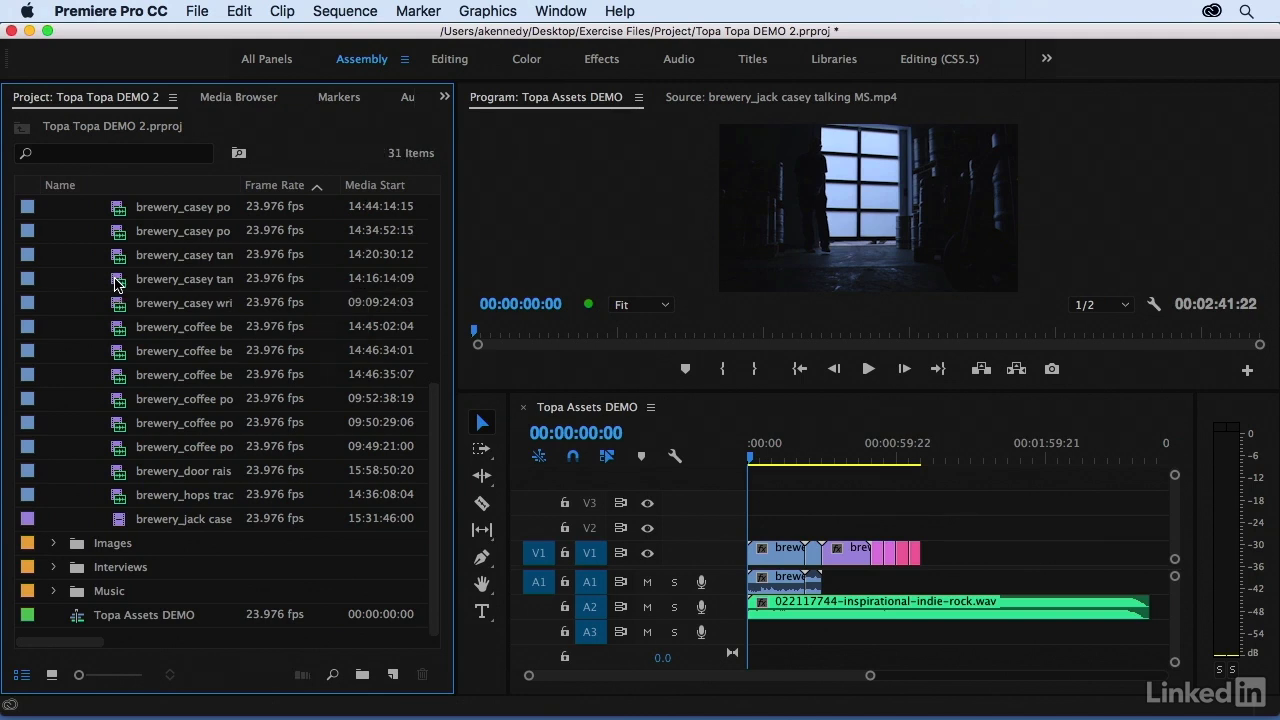
key("super+z")
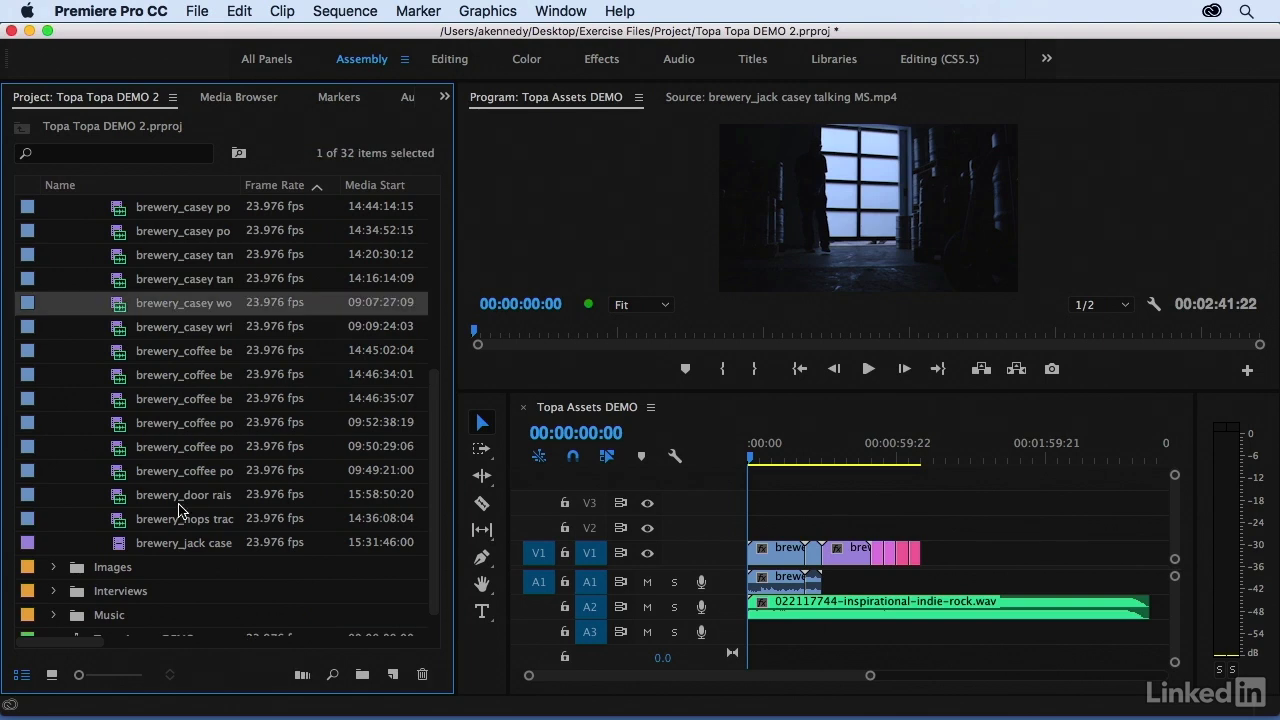
Delete the talking MS clip from the Brewery bin together with its references in the sequence, and undo the deletion
left_click(120, 546)
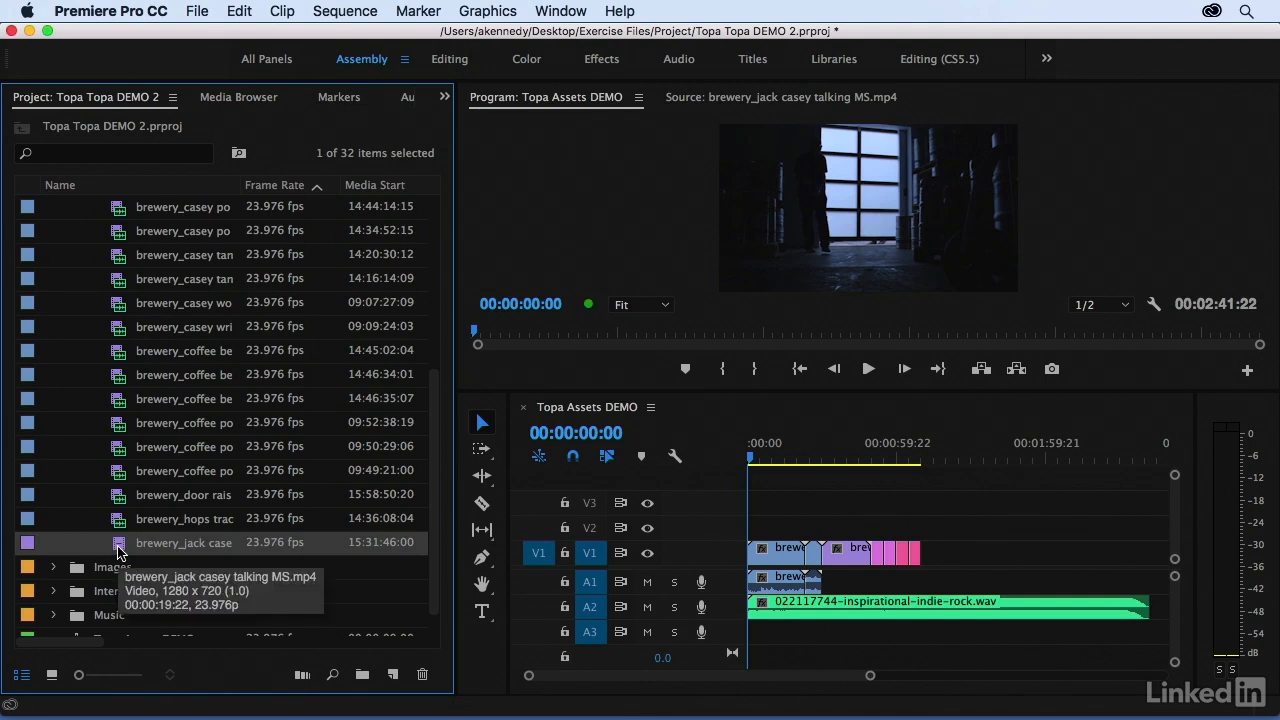
key("Delete")
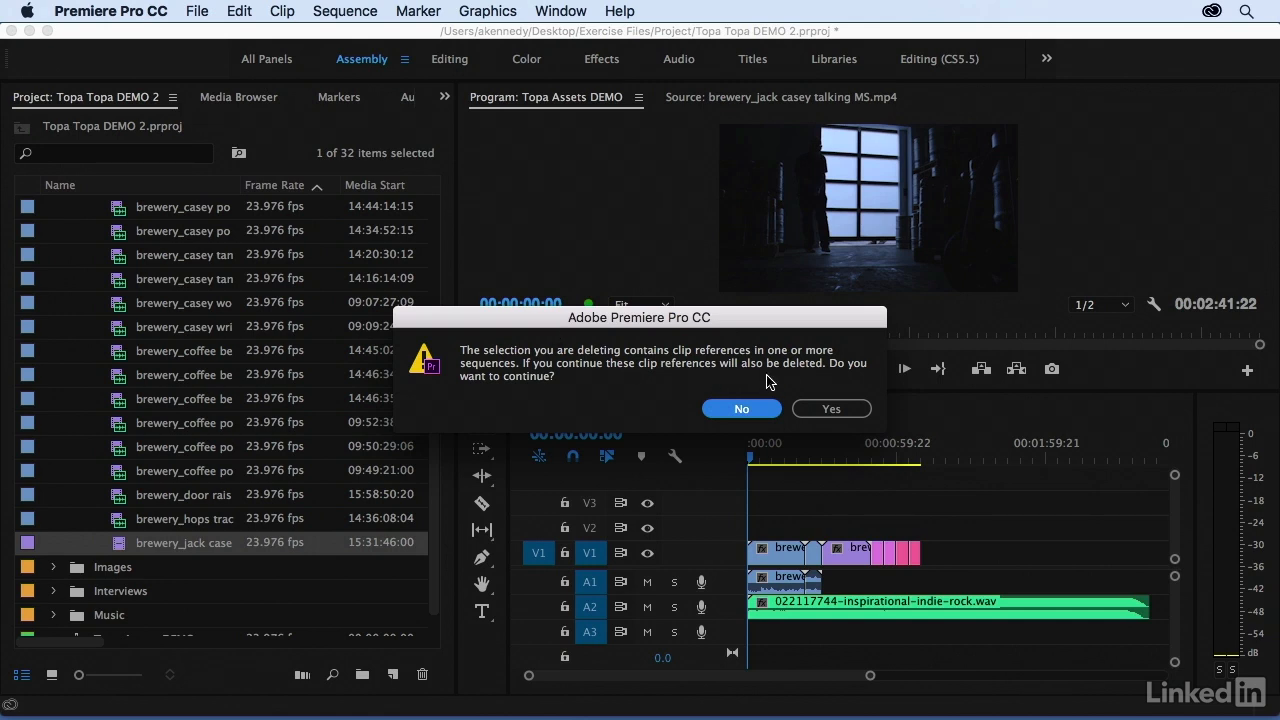
left_click(811, 412)
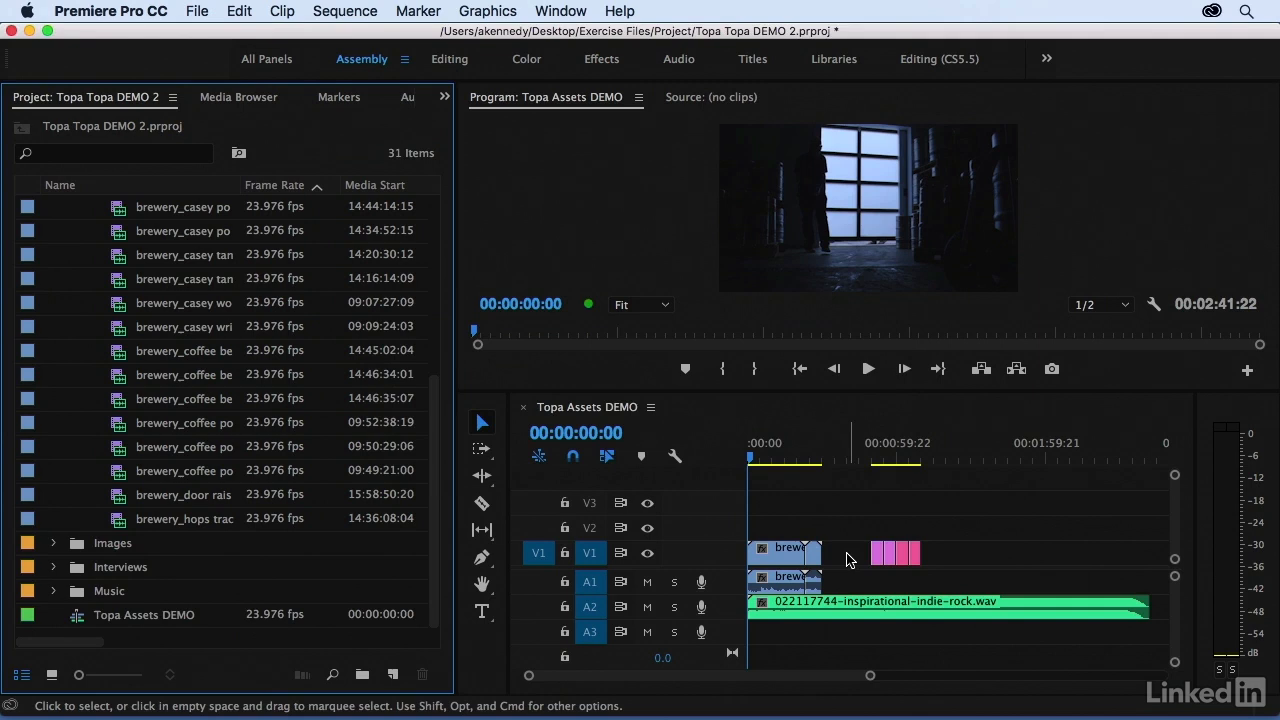
key("super+z")
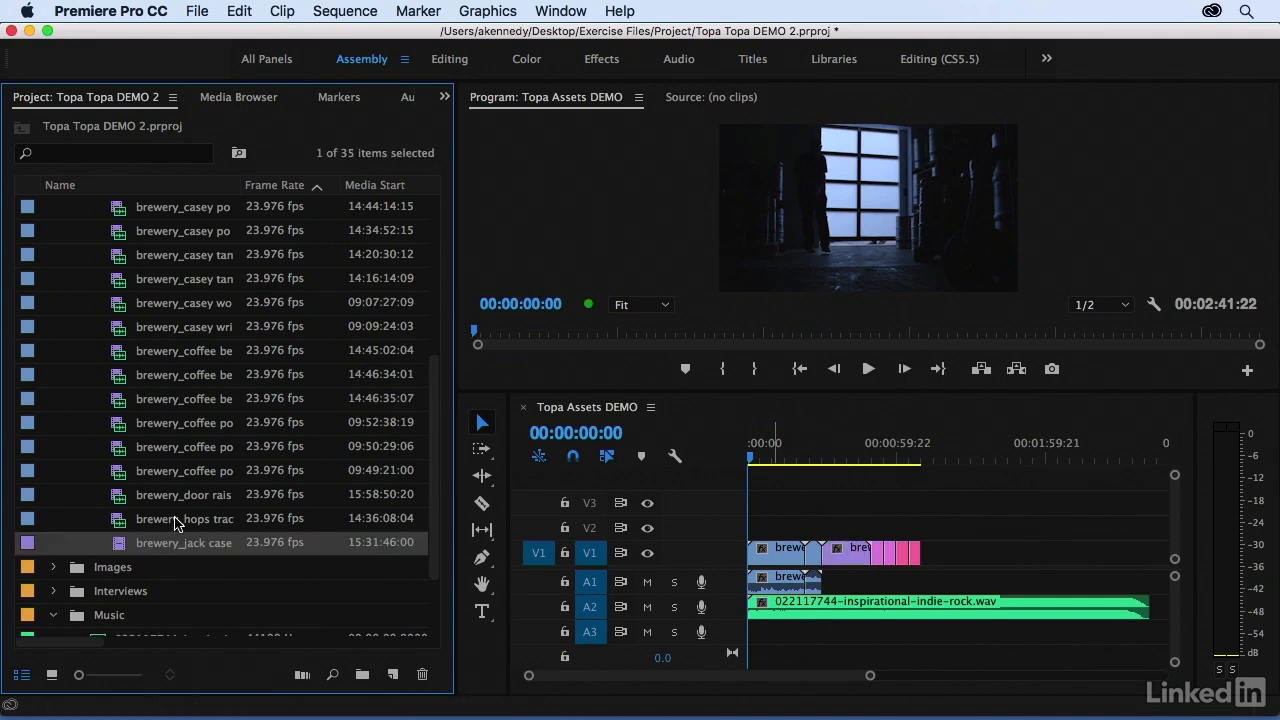
Collapse the Brewery, Broll and Music bins to leave only the top-level project items listed
scroll(28, 485, "up", 5)
left_click(72, 256)
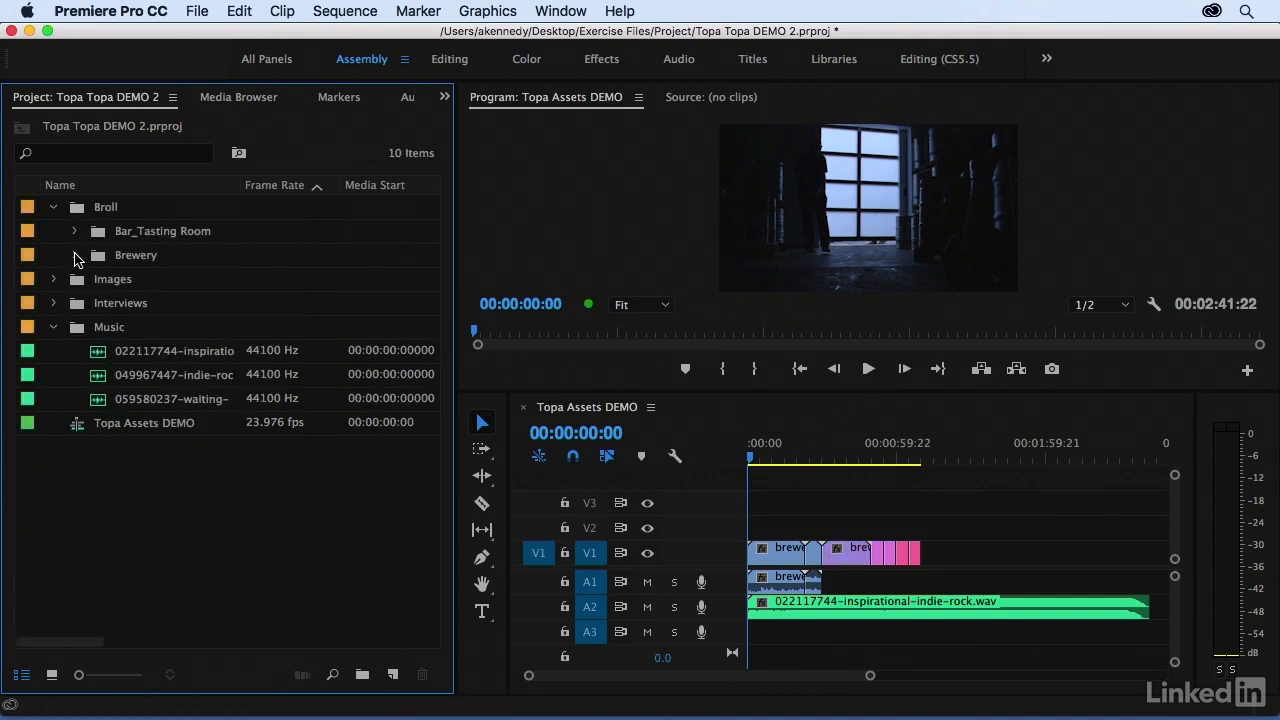
left_click(54, 208)
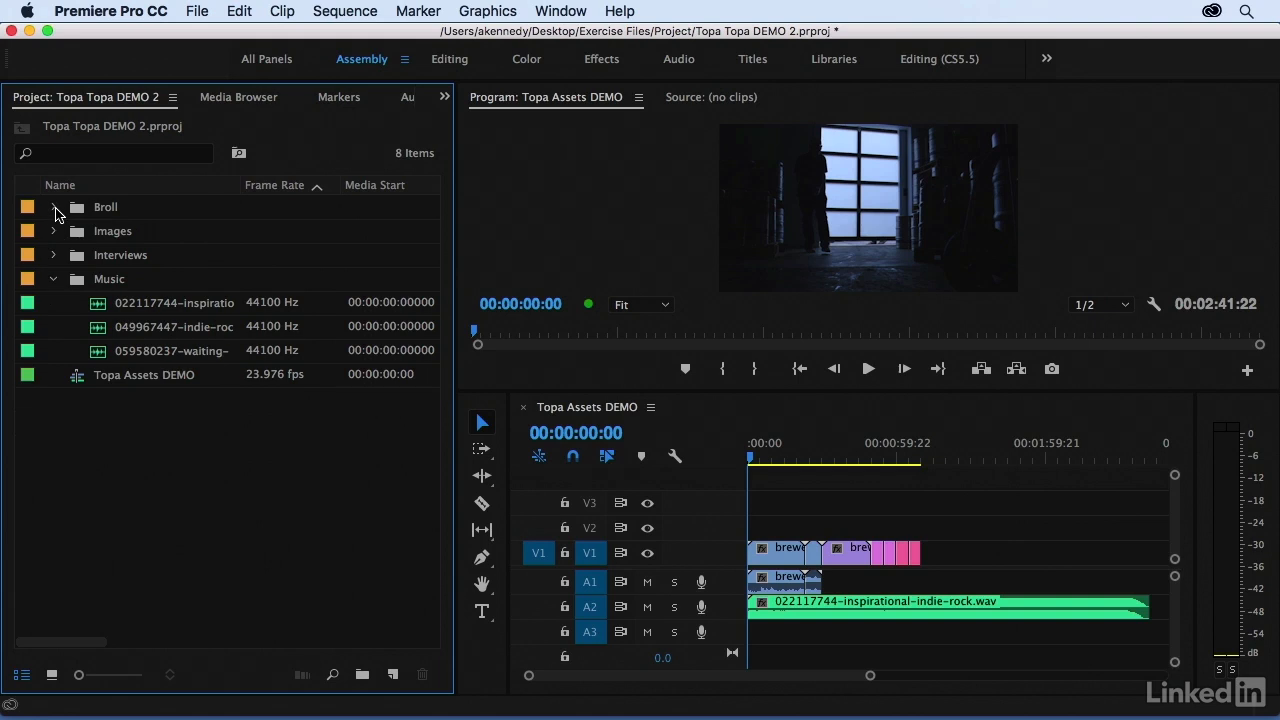
left_click(54, 279)
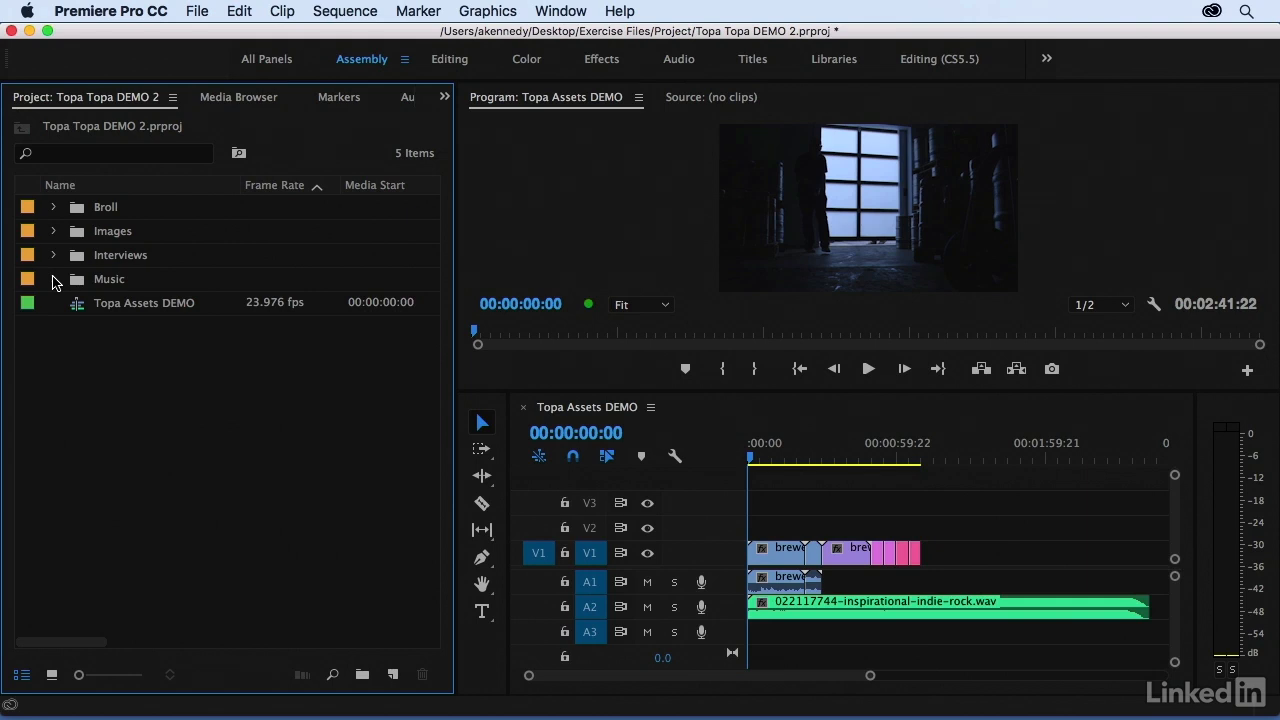
Review the ingest settings from the Media Browser with Ingest temporarily enabled, closing them without applying anything
left_click(245, 99)
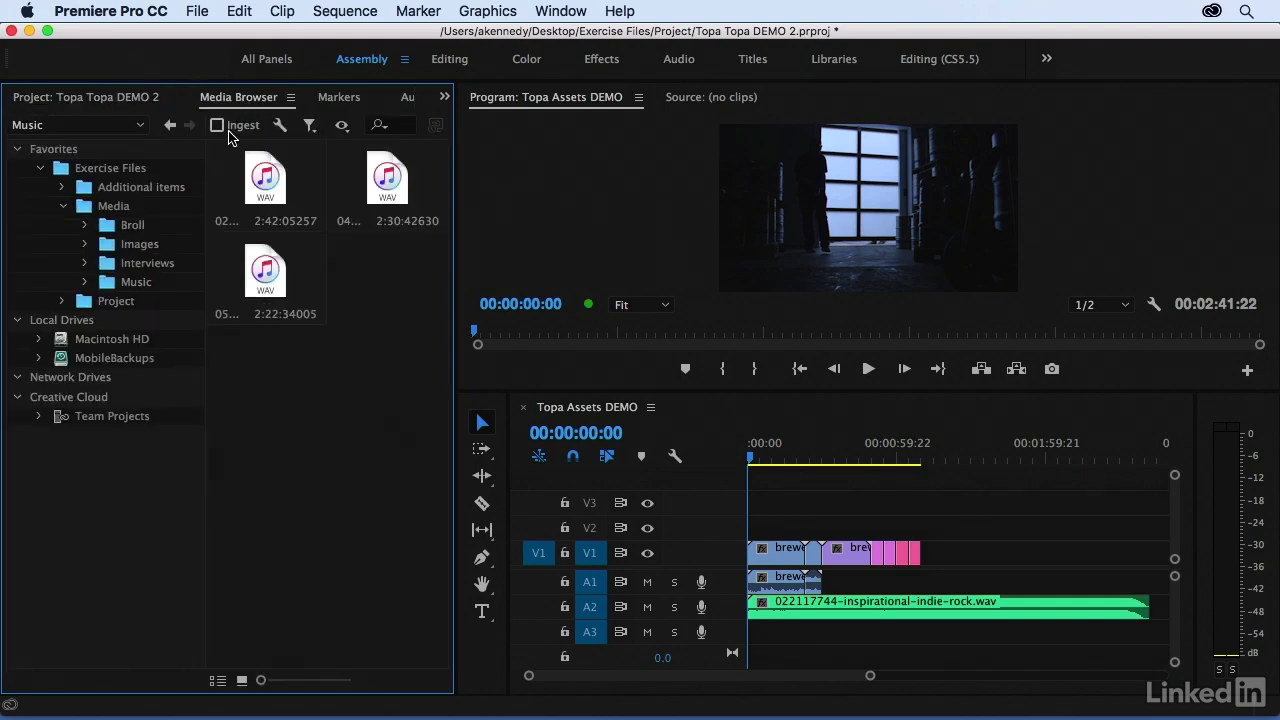
left_click(217, 126)
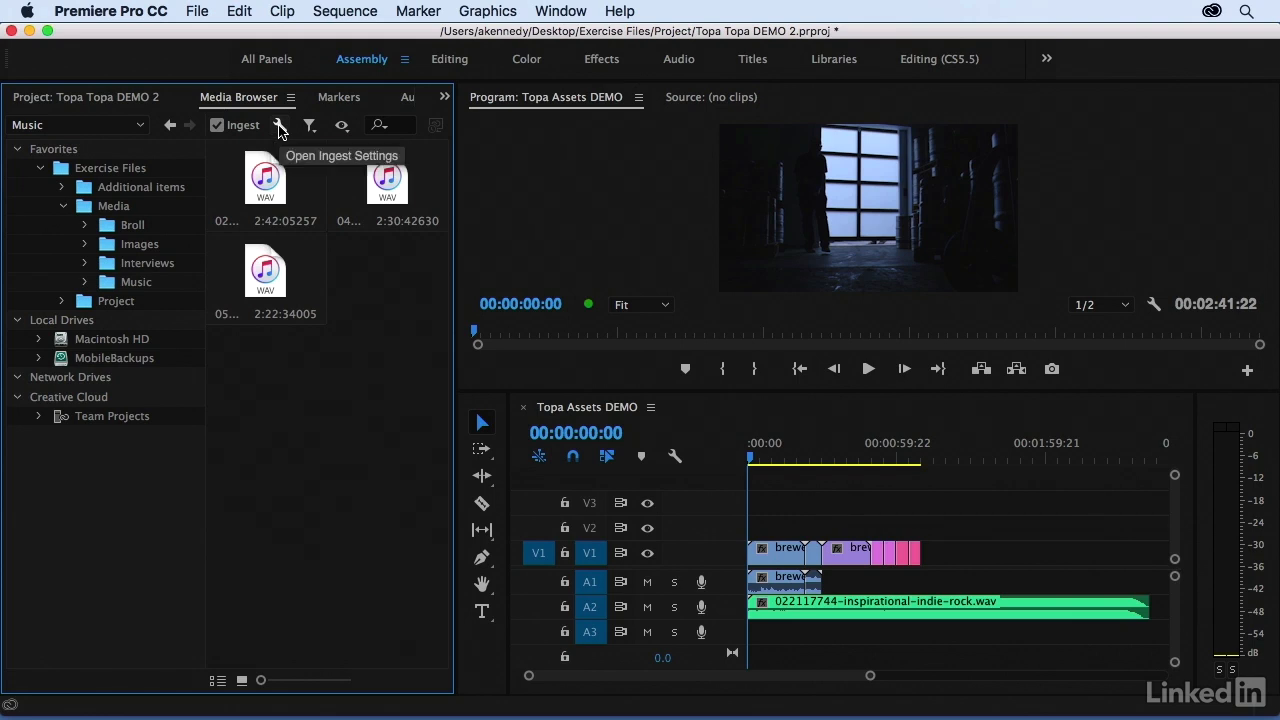
left_click(280, 128)
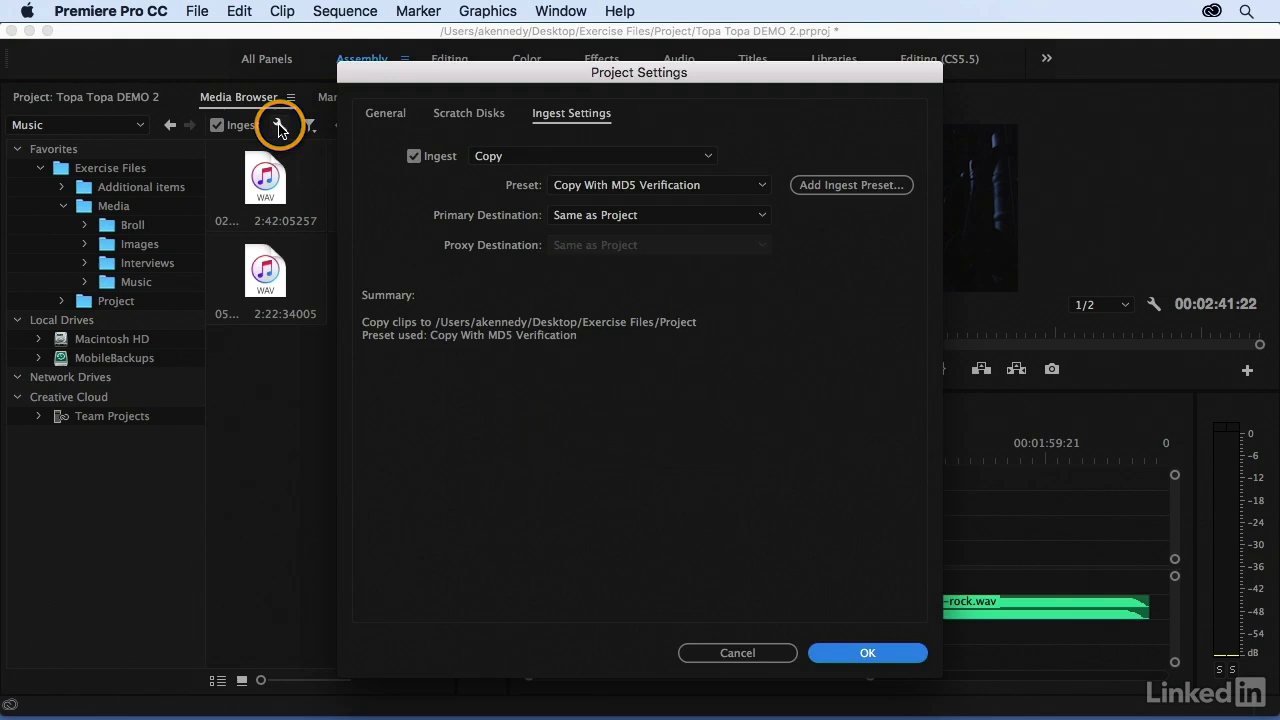
left_click(739, 652)
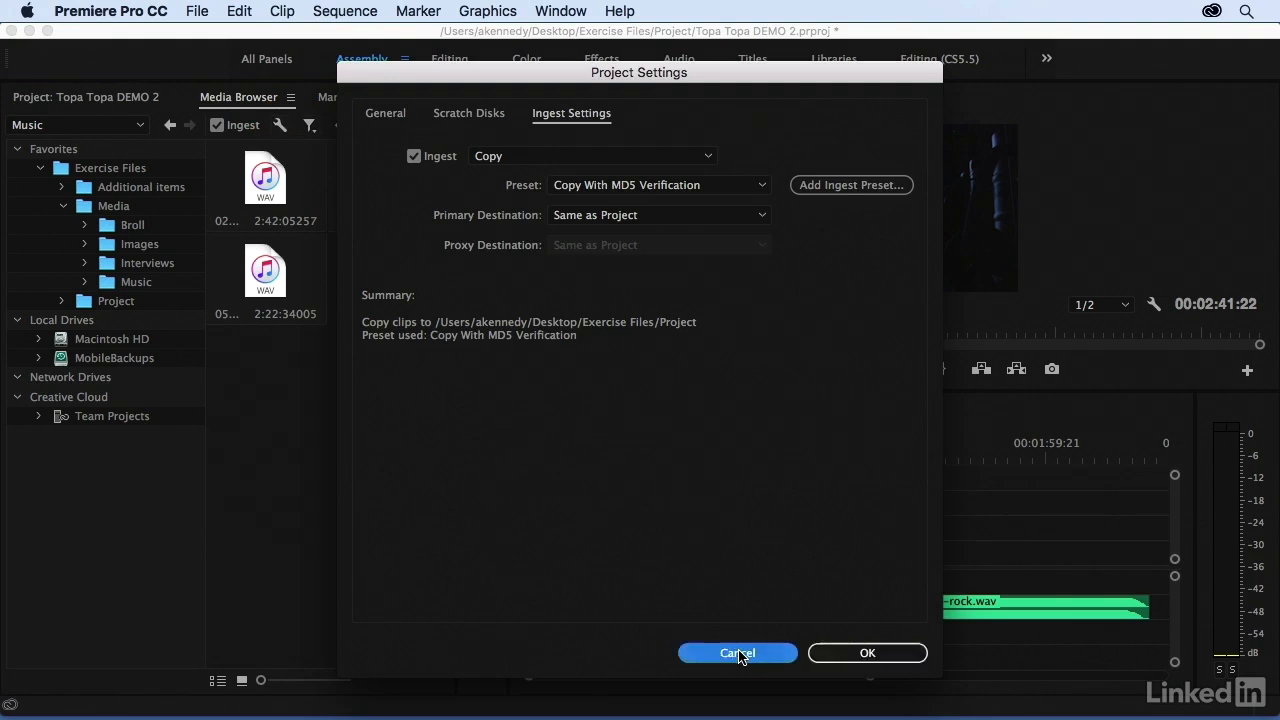
left_click(217, 125)
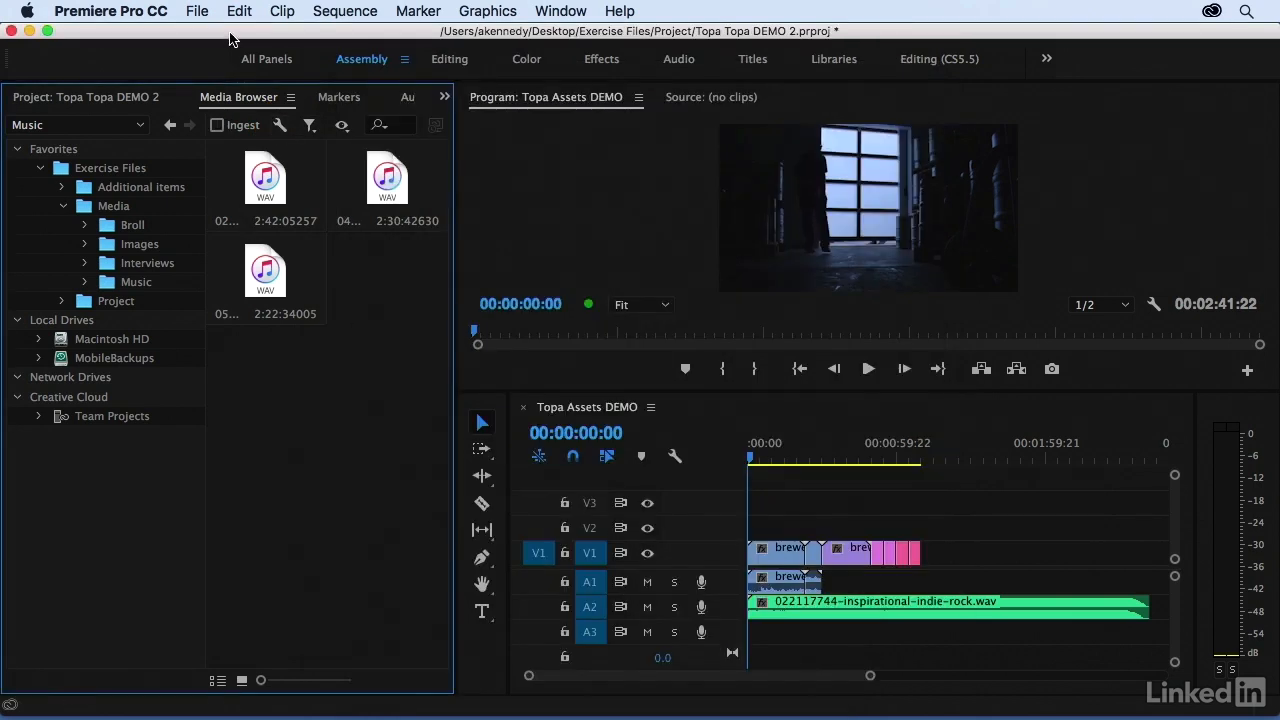
Open the project's ingest settings, enable Ingest, set it to Transcode and examine the available transcode presets
left_click(197, 11)
mouse_move(271, 577)
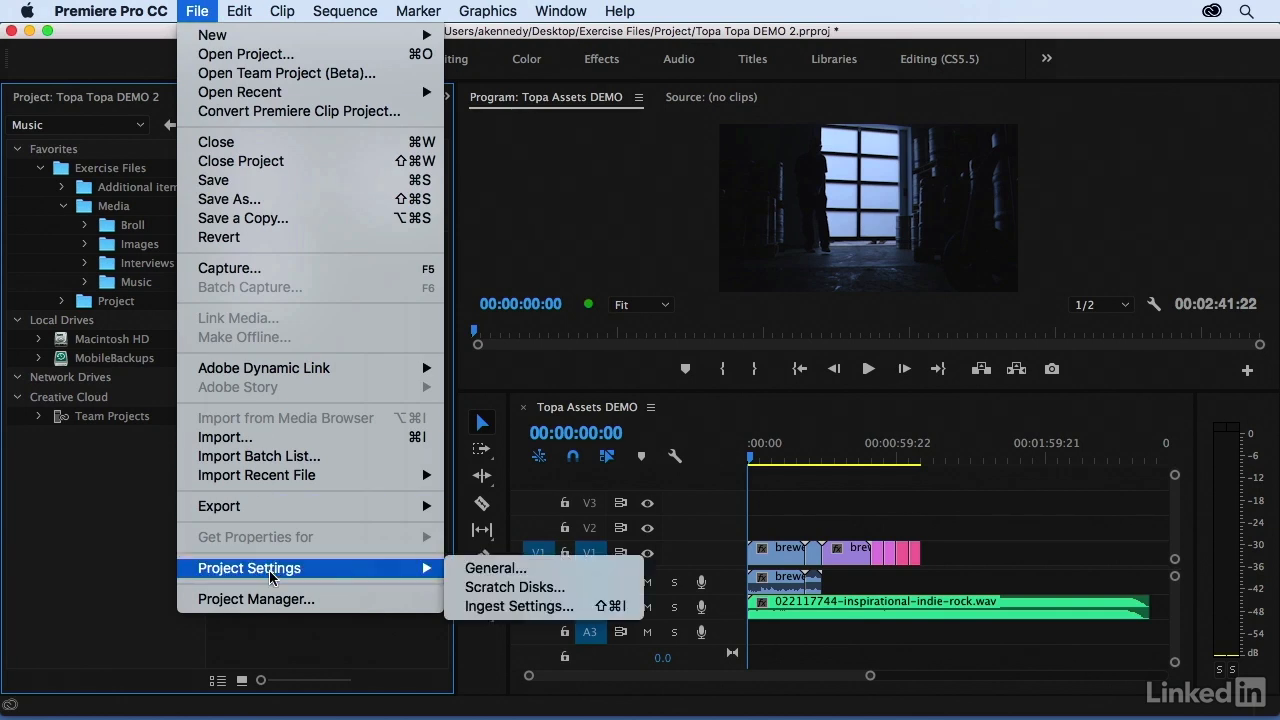
left_click(562, 607)
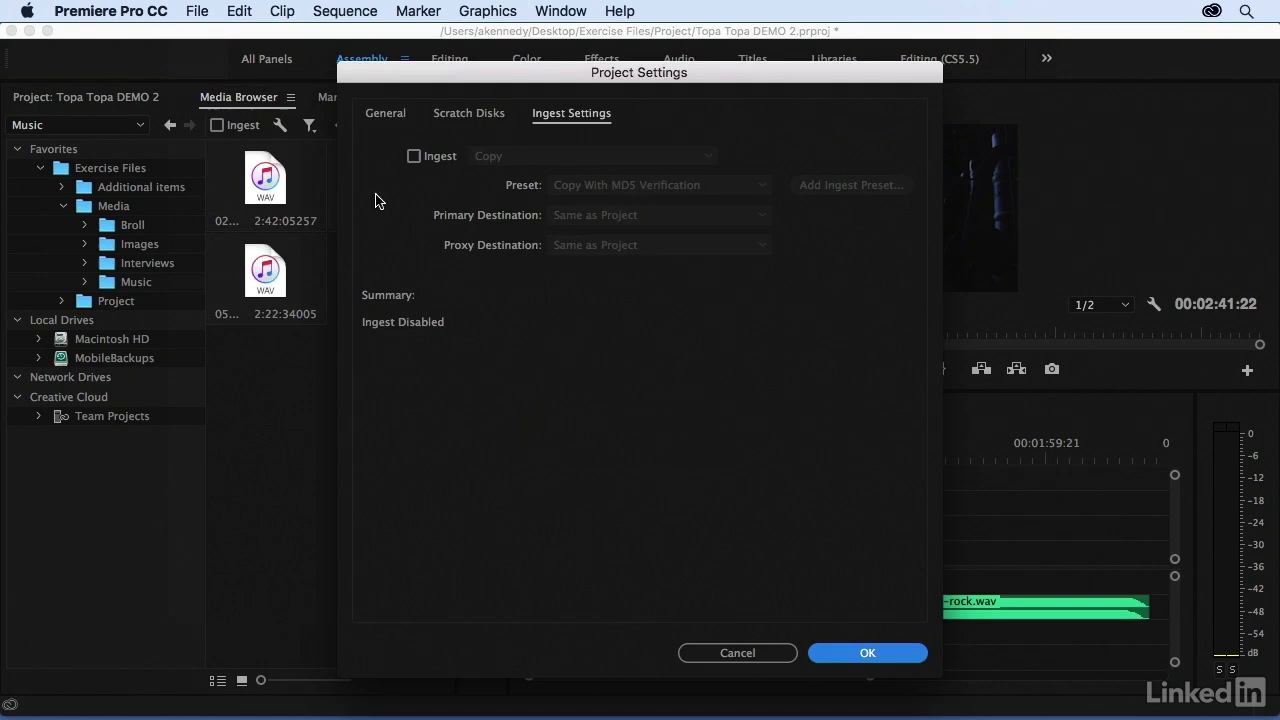
left_click(417, 158)
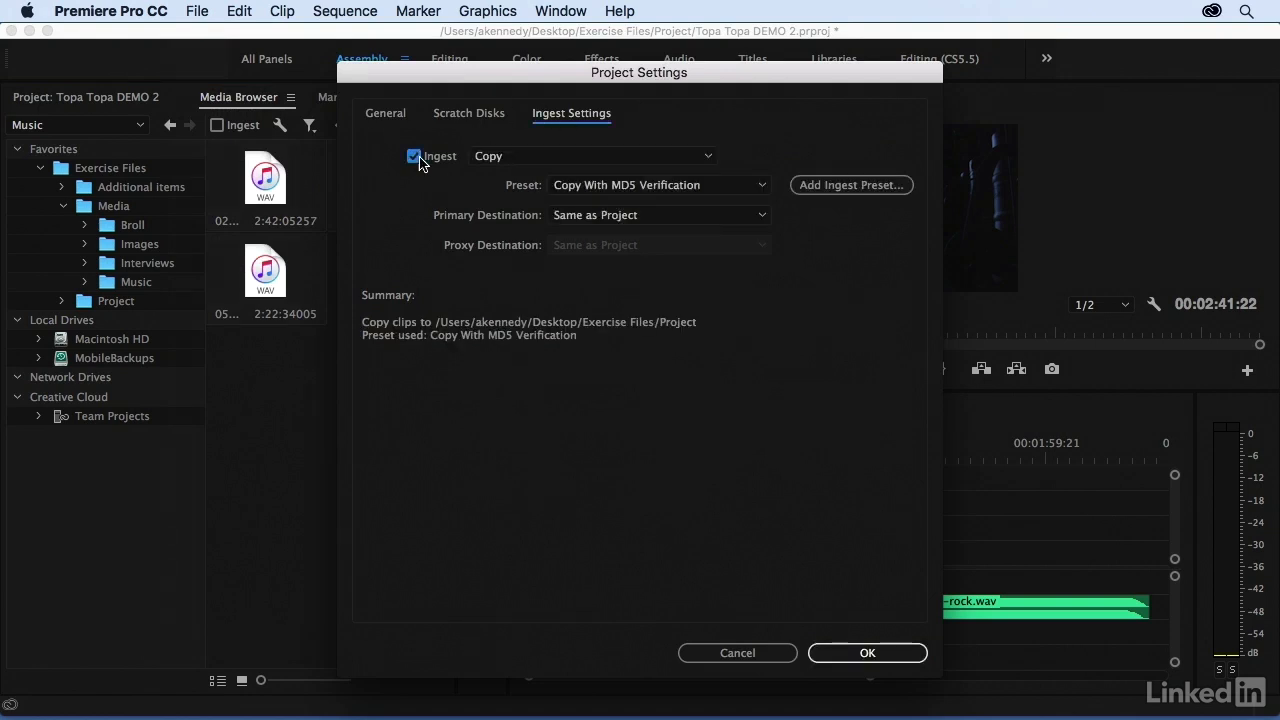
left_click(705, 157)
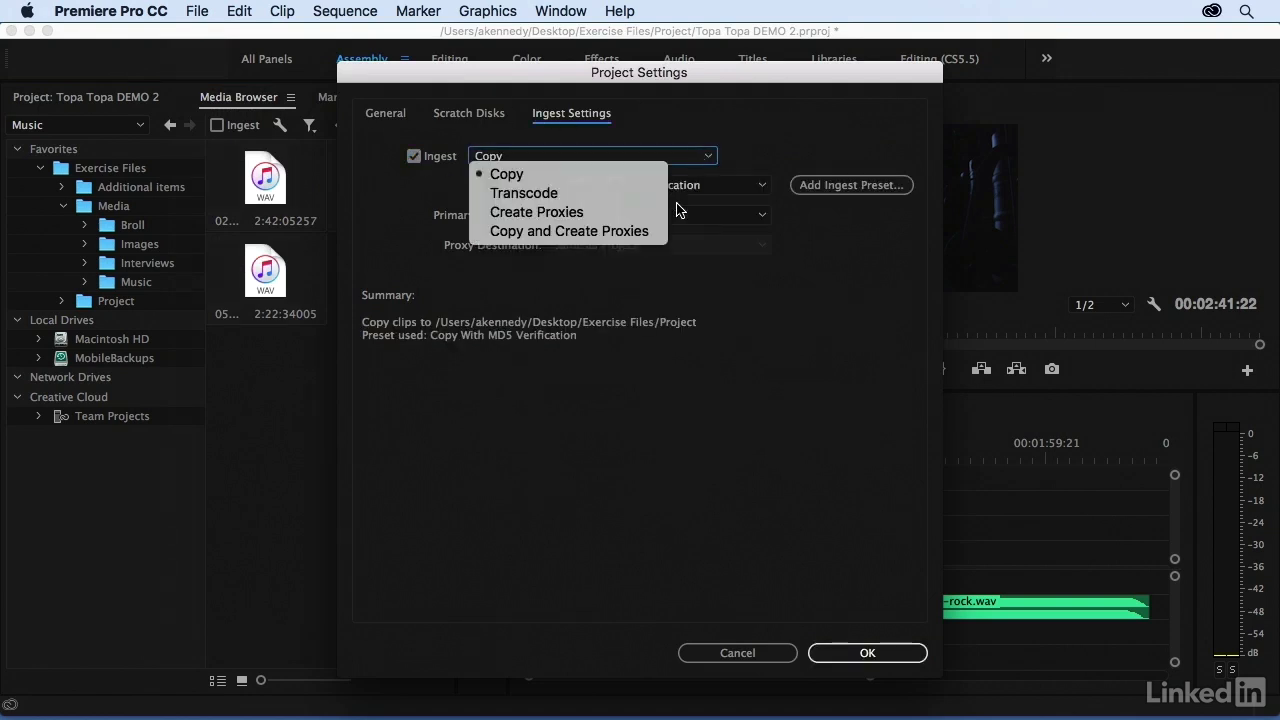
left_click(625, 195)
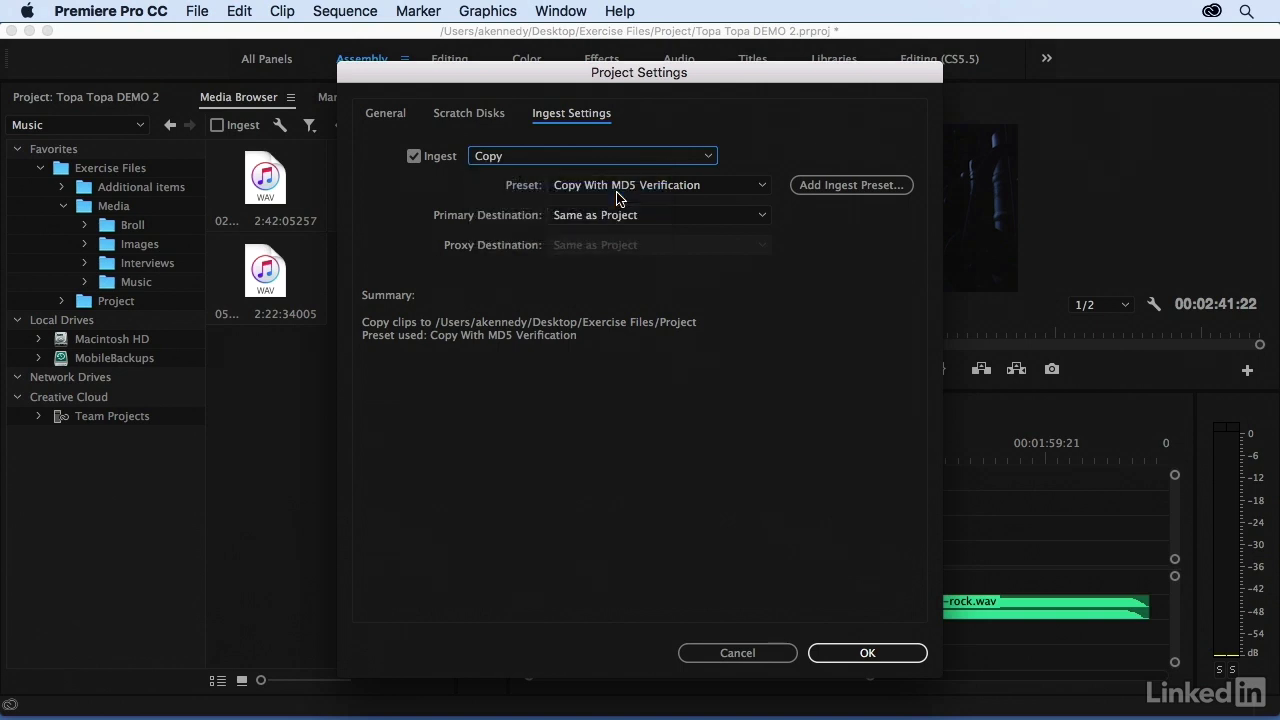
left_click(740, 190)
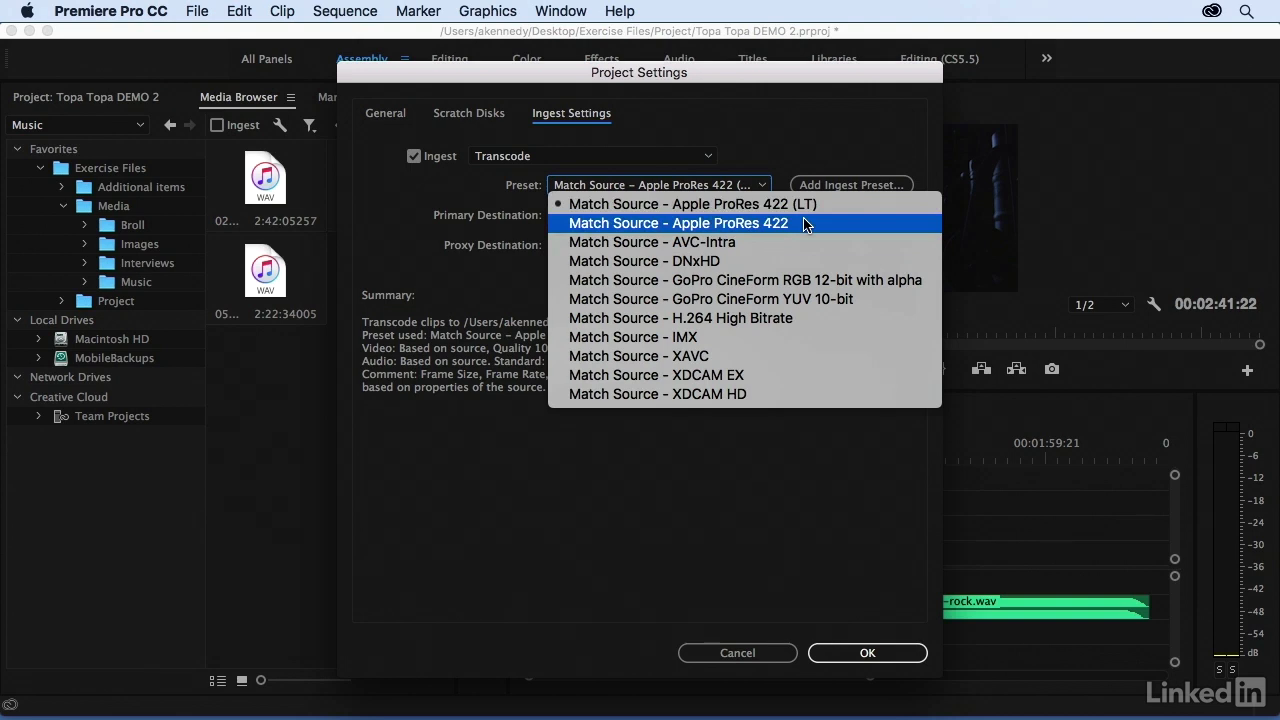
Switch the ingest action to Create Proxies and examine the available proxy presets
left_click(698, 162)
left_click(698, 160)
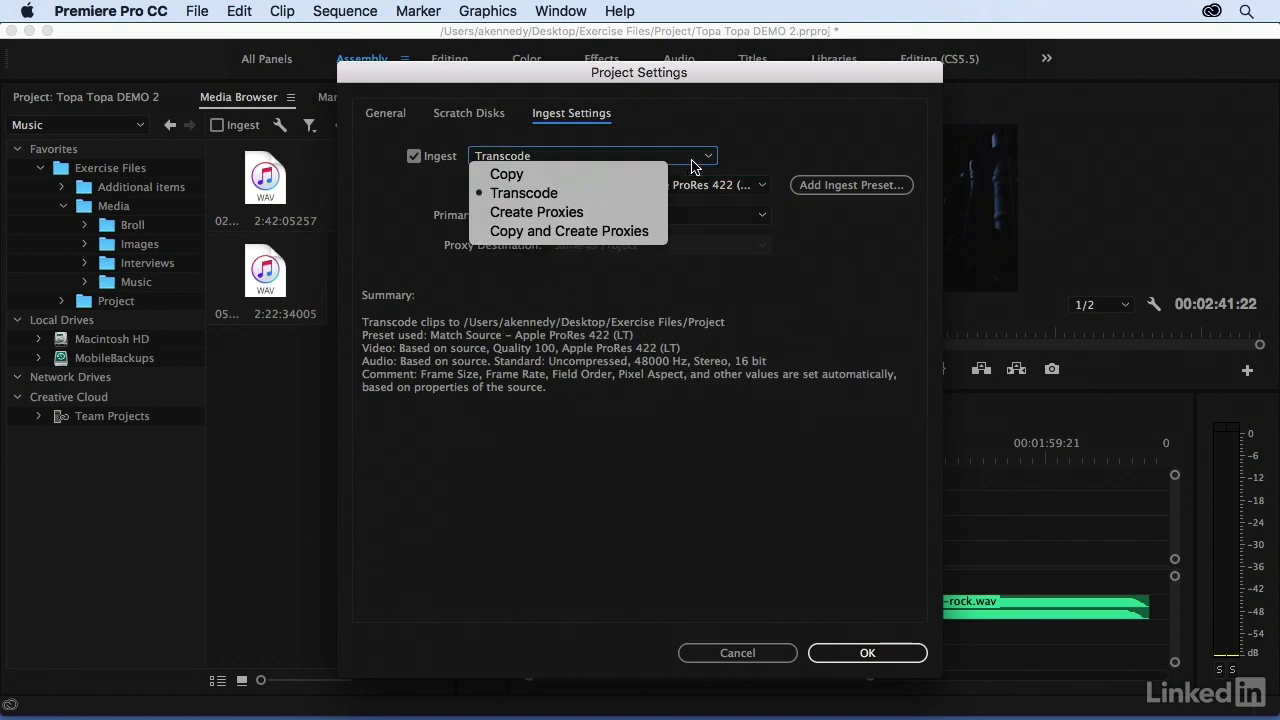
left_click(658, 214)
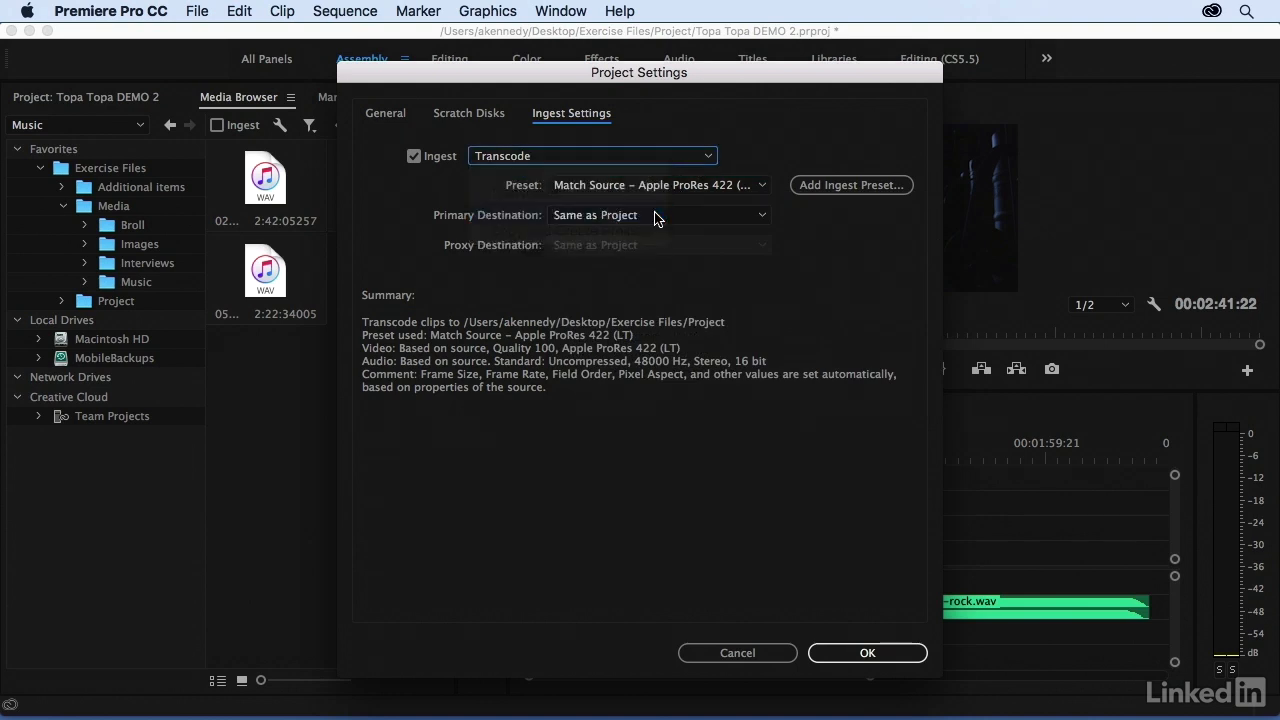
left_click(706, 192)
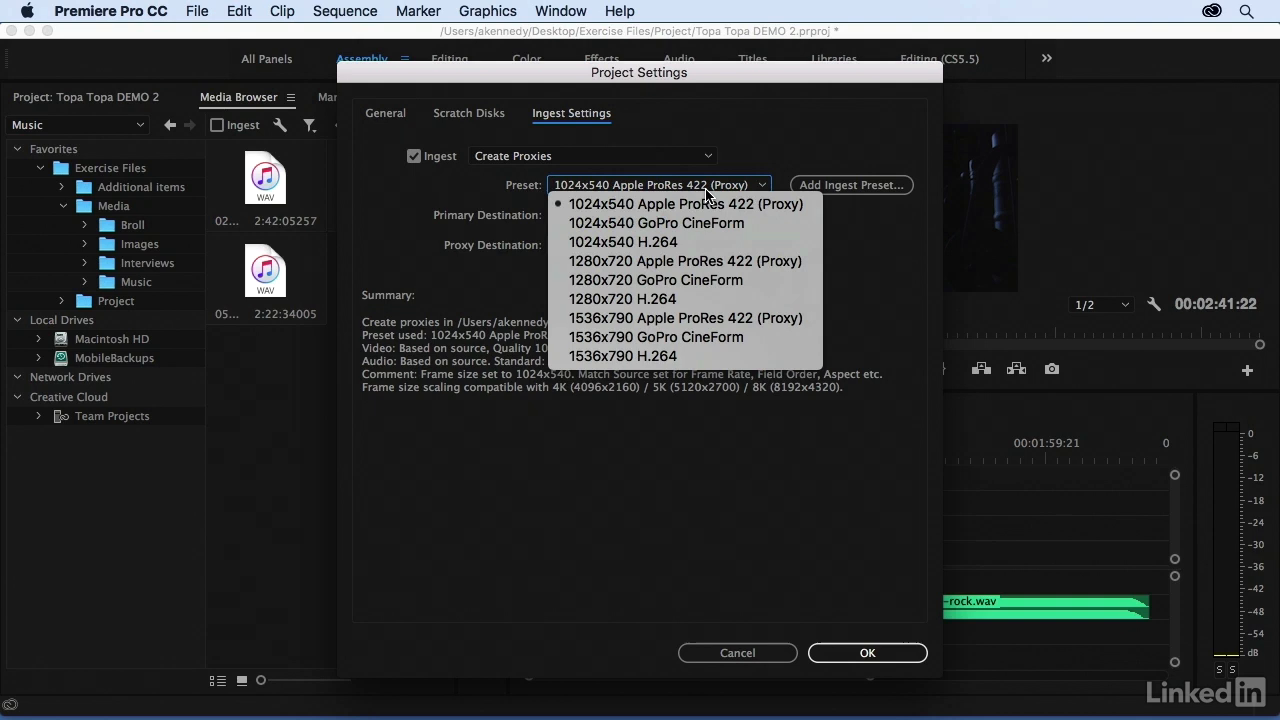
Set the ingest action back to Copy, disable Ingest, cancel the project settings and return to the project's item list
left_click(738, 166)
left_click(698, 160)
left_click(652, 176)
left_click(414, 157)
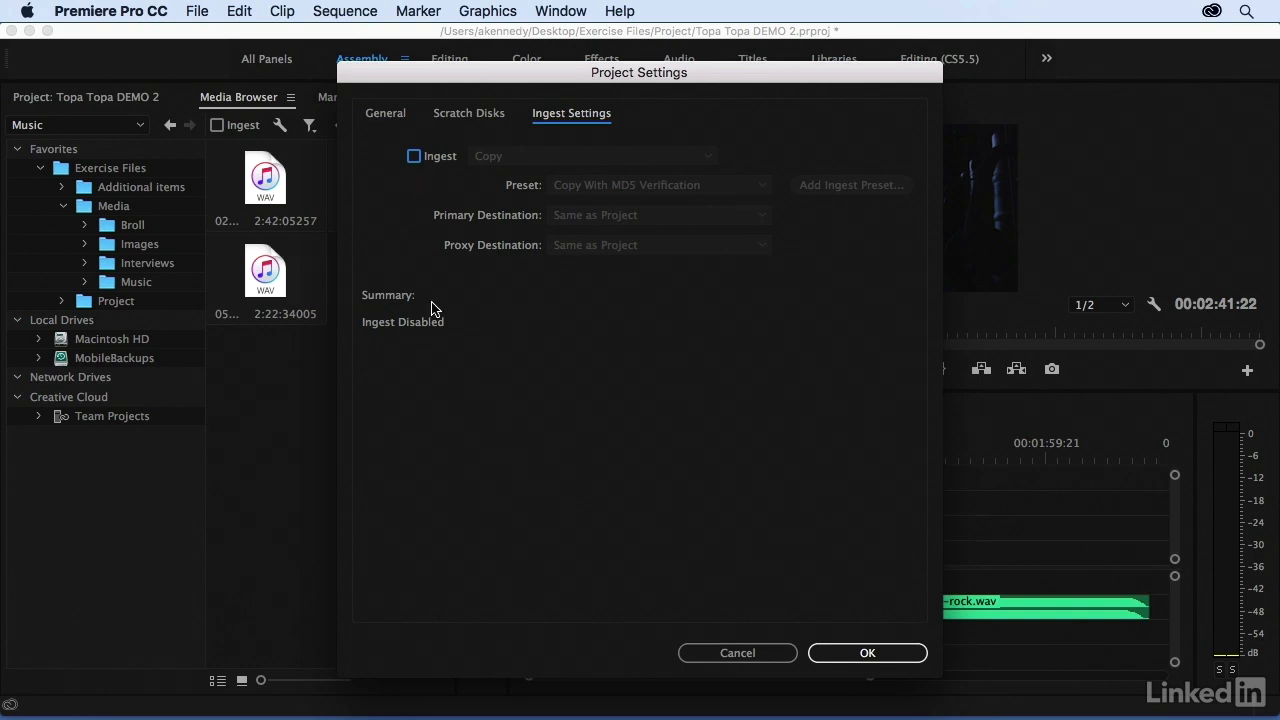
left_click(705, 656)
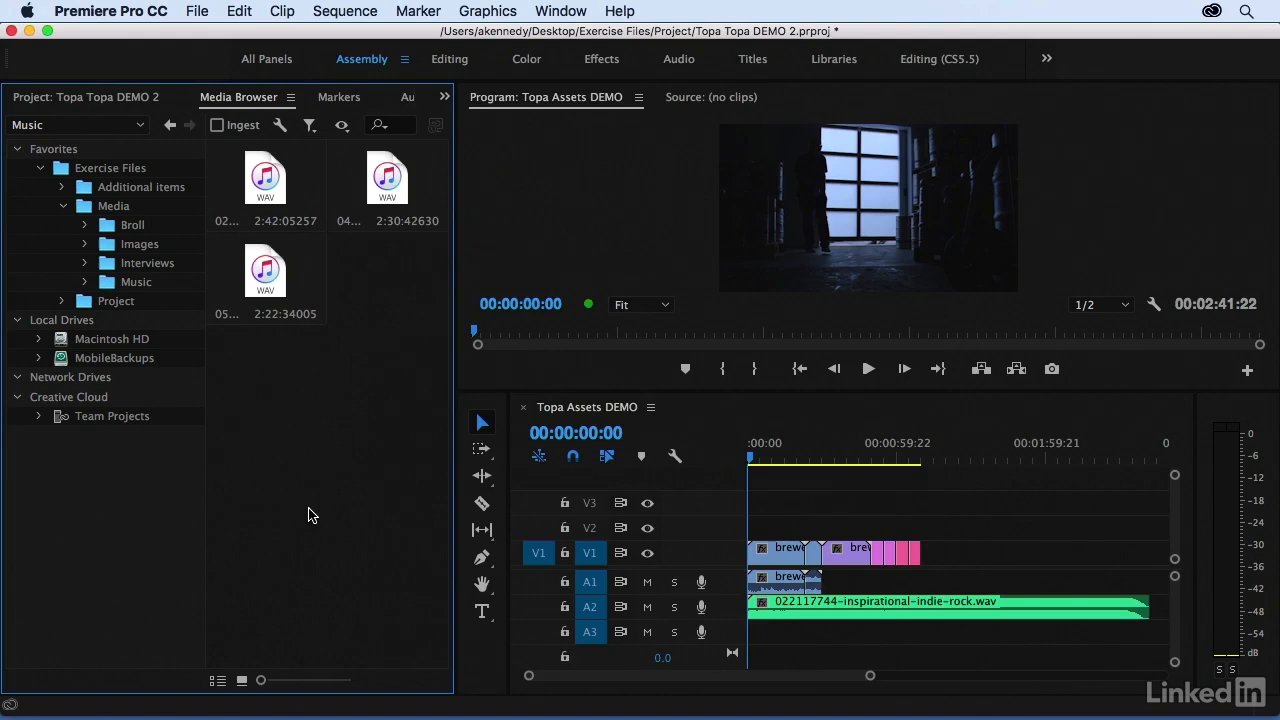
left_click(102, 99)
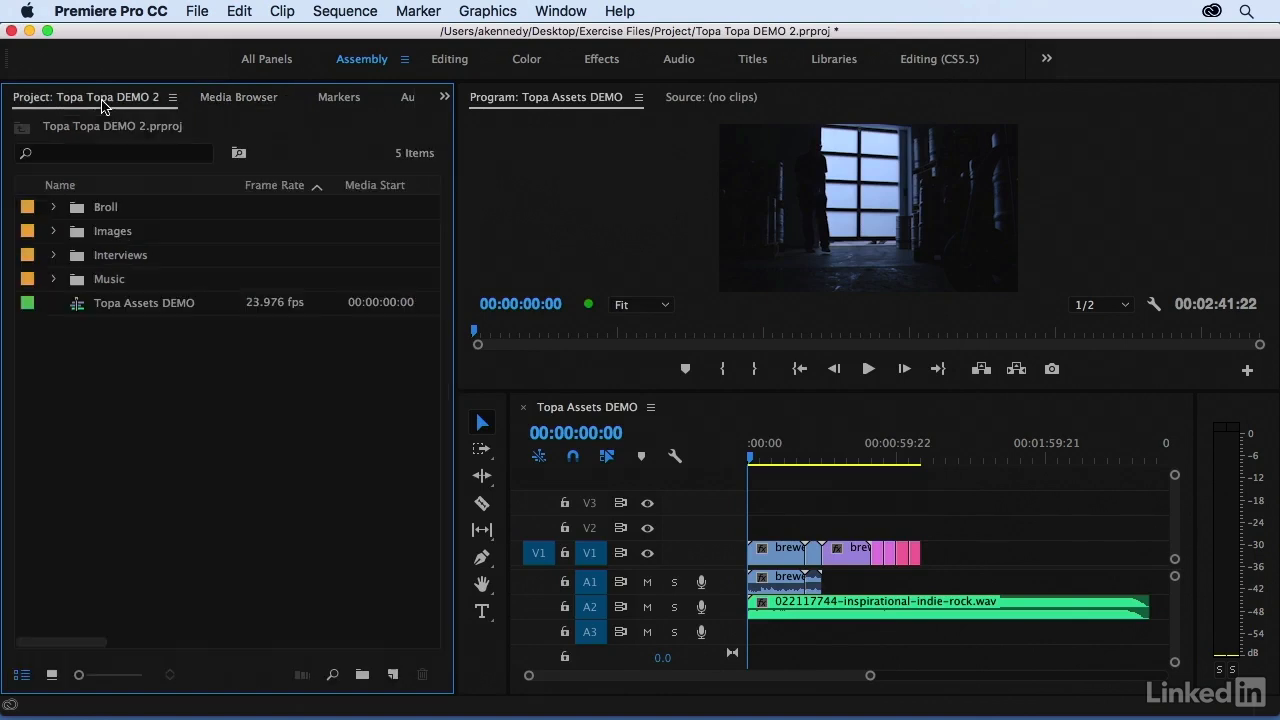